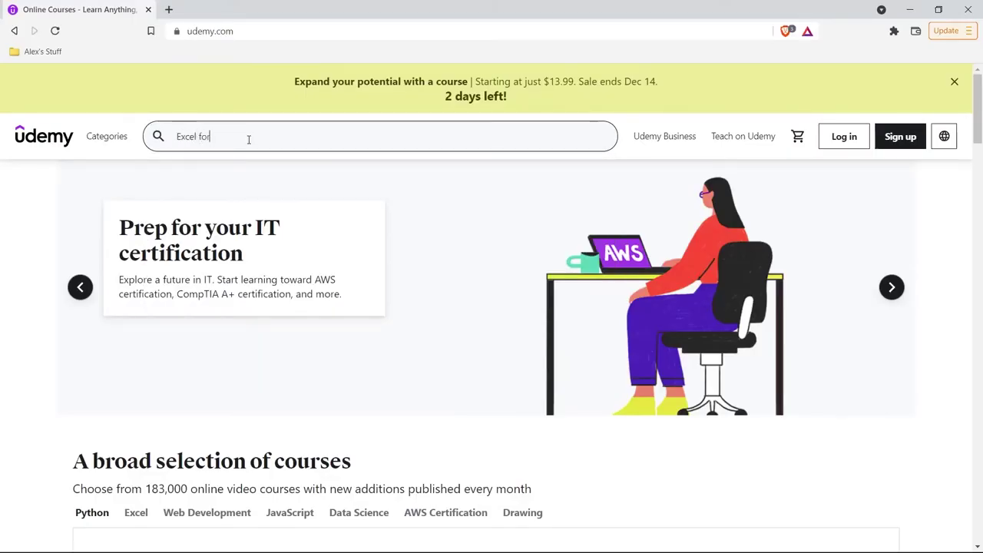
Step: Search Udemy for "Excel for Data Analysis" and open the course "Microsoft Excel - Data Analysis with Excel Pivot Tables"
{"action": "type", "text": "Data Analy"}
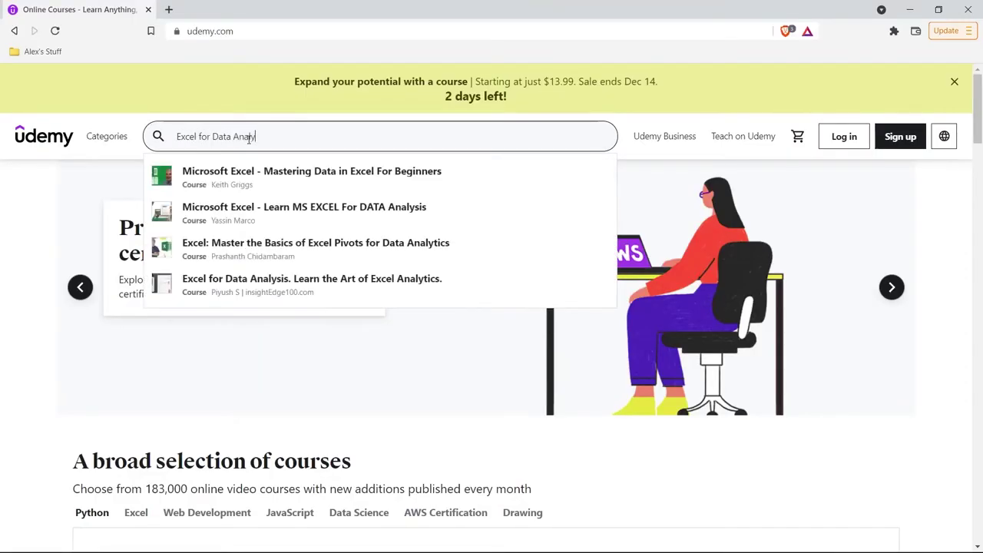
{"action": "type", "text": "sis"}
{"action": "key", "text": "Return"}
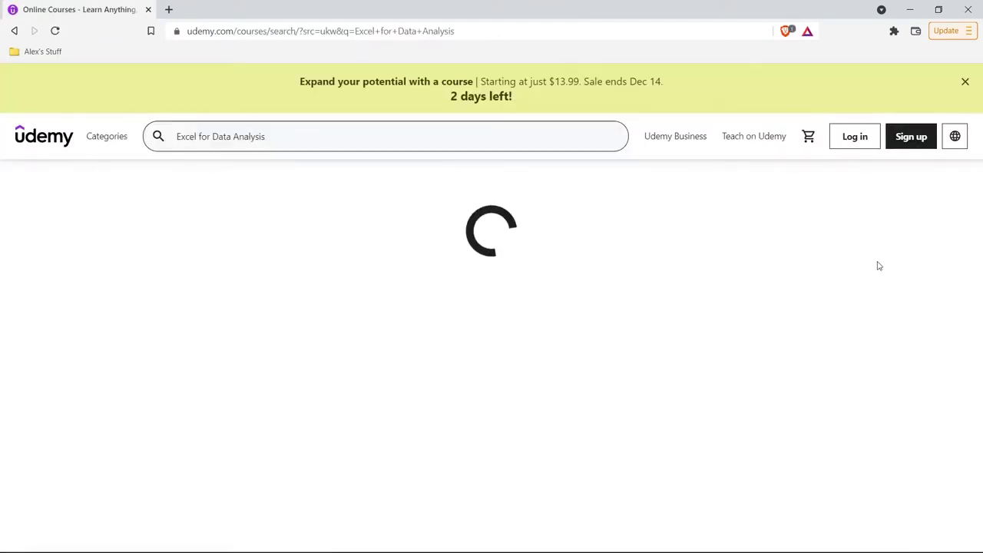
{"action": "scroll", "coordinate": [917, 224], "scroll_direction": "down", "scroll_amount": 2}
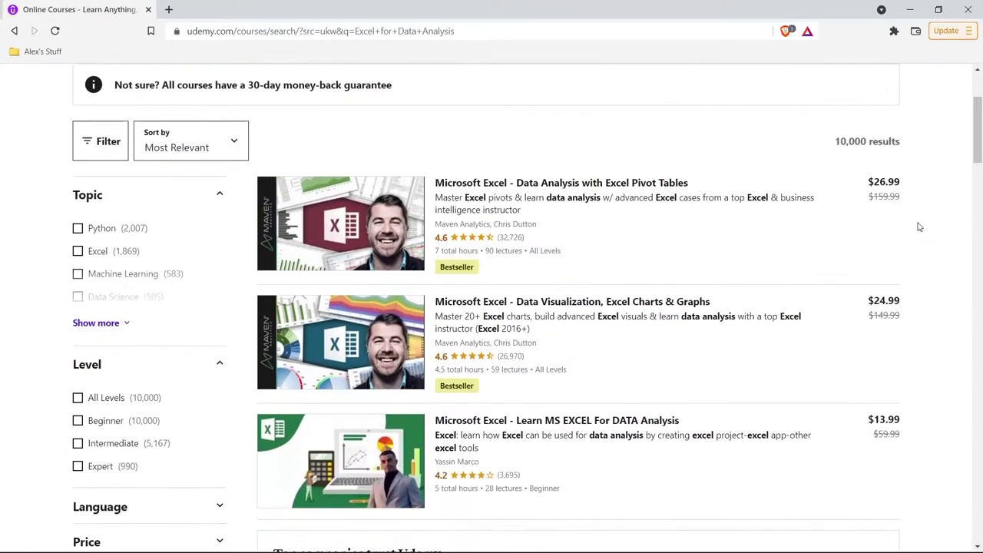
{"action": "left_click", "coordinate": [371, 199]}
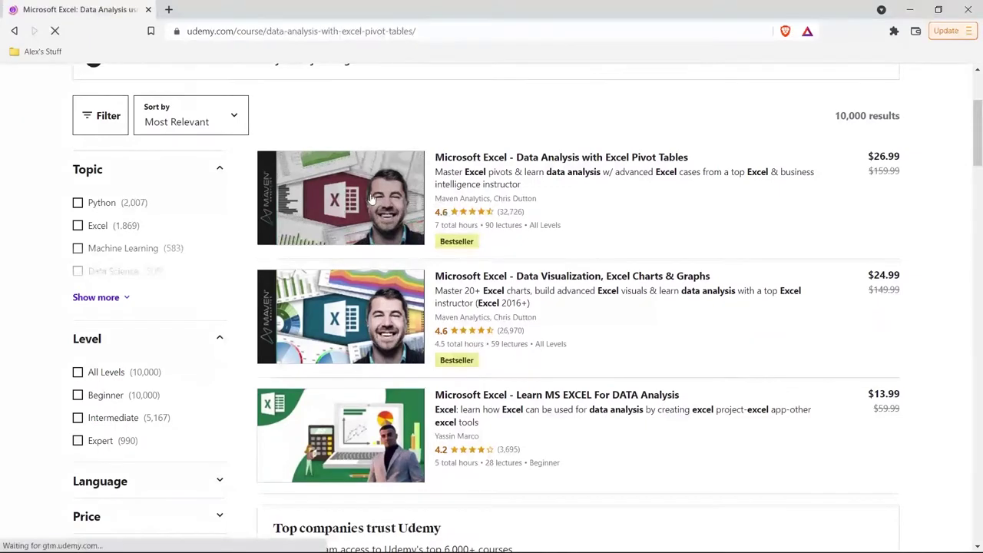
Step: Review the course's learning outcomes and purchase options, and choose to buy the course
{"action": "scroll", "coordinate": [88, 206], "scroll_direction": "down", "scroll_amount": 1}
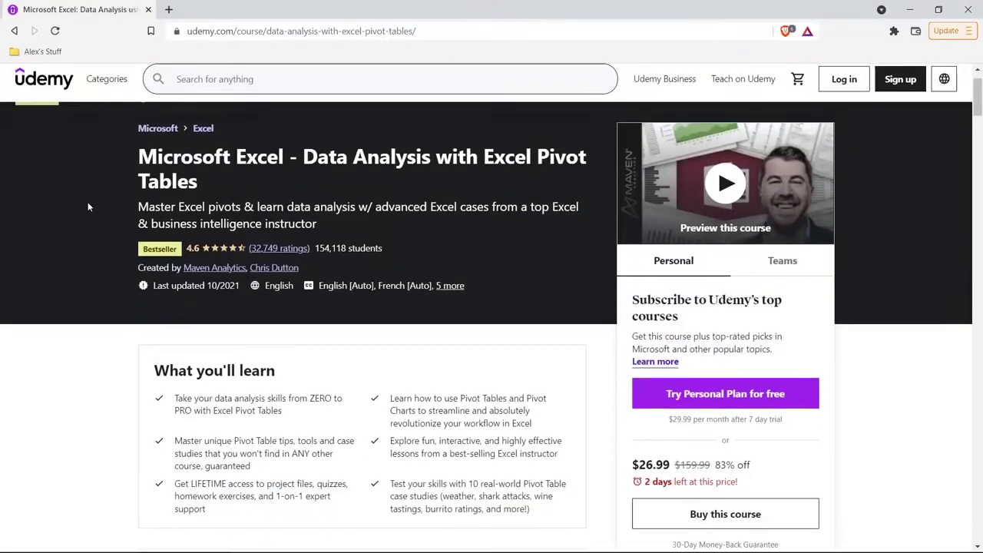
{"action": "scroll", "coordinate": [89, 207], "scroll_direction": "down", "scroll_amount": 3}
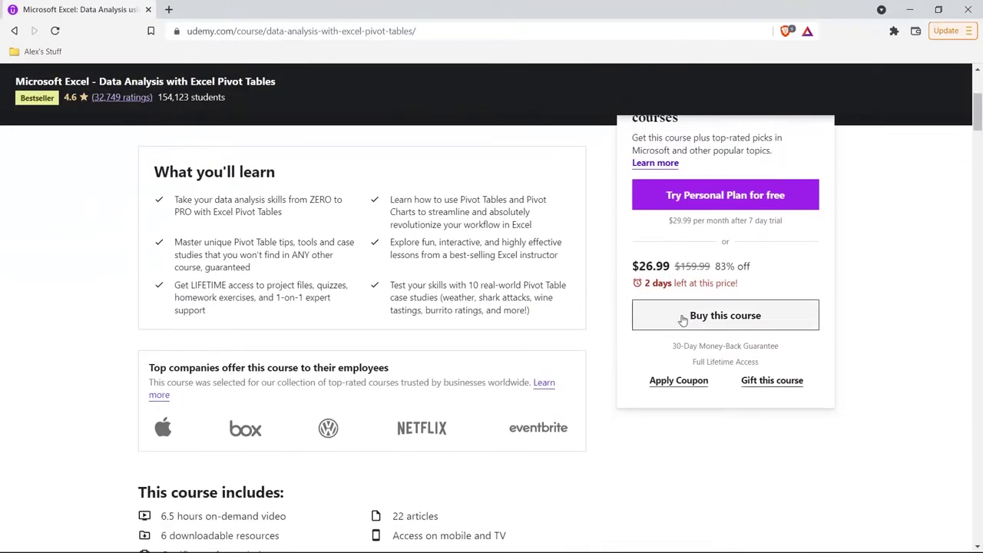
{"action": "left_click", "coordinate": [683, 319]}
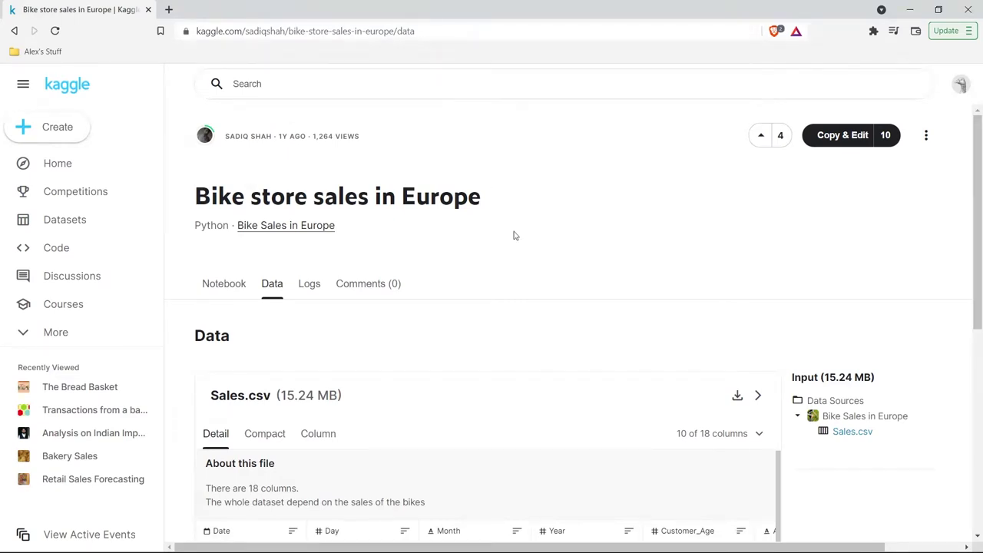
Step: Download the Sales.csv data of the Kaggle notebook "Bike store sales in Europe" to the Downloads folder
{"action": "scroll", "coordinate": [514, 234], "scroll_direction": "down", "scroll_amount": 2}
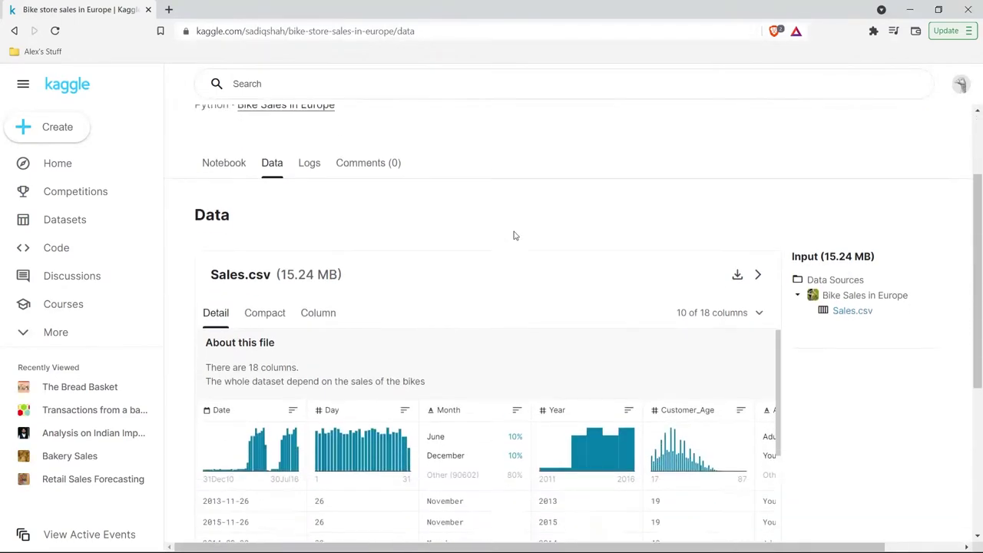
{"action": "left_click", "coordinate": [739, 261]}
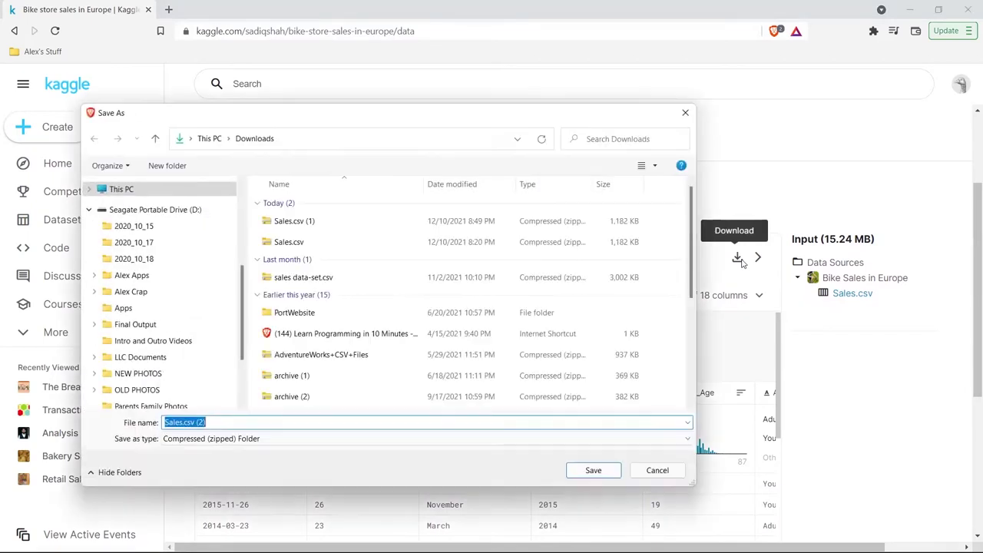
{"action": "left_click", "coordinate": [602, 469]}
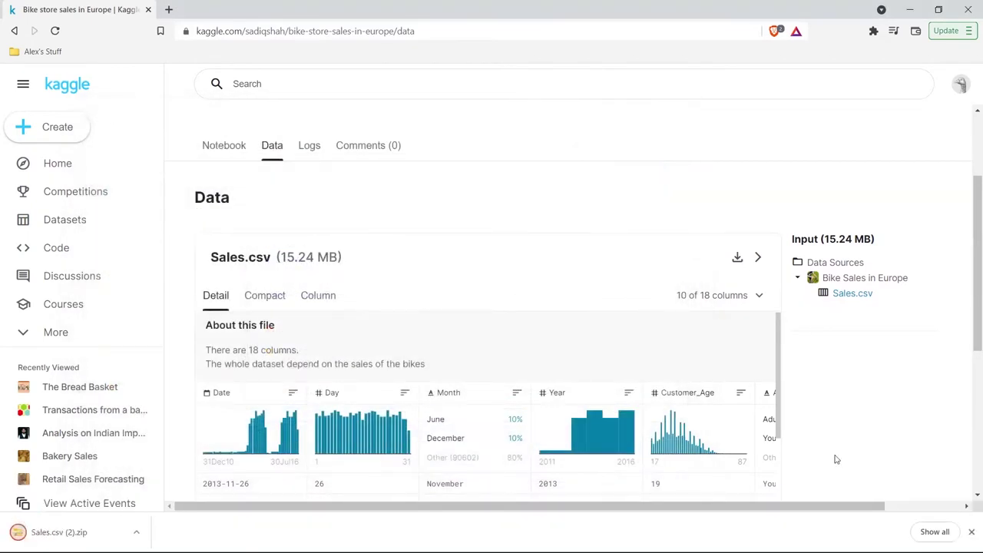
{"action": "left_click", "coordinate": [971, 531]}
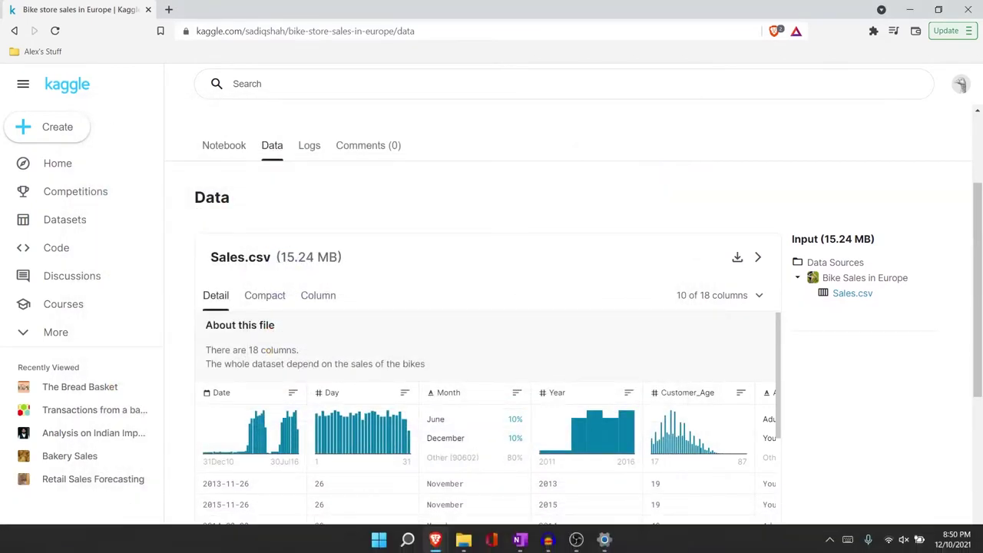
Step: Open the Sales file from the downloaded Sales.csv archive in a maximized Excel window and dismiss the data-loss notice
{"action": "mouse_move", "coordinate": [463, 537]}
{"action": "left_click", "coordinate": [433, 503]}
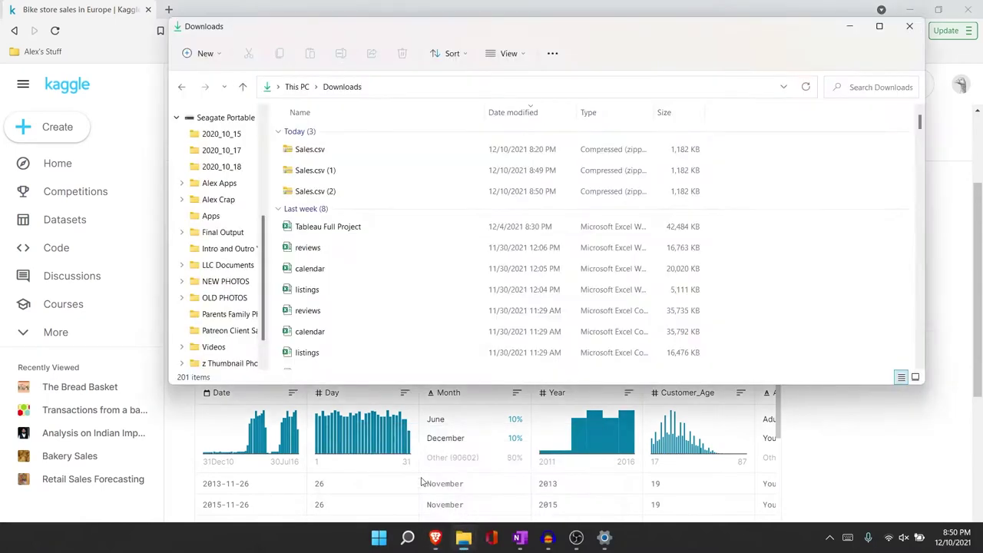
{"action": "left_click", "coordinate": [410, 150]}
{"action": "double_click", "coordinate": [410, 150]}
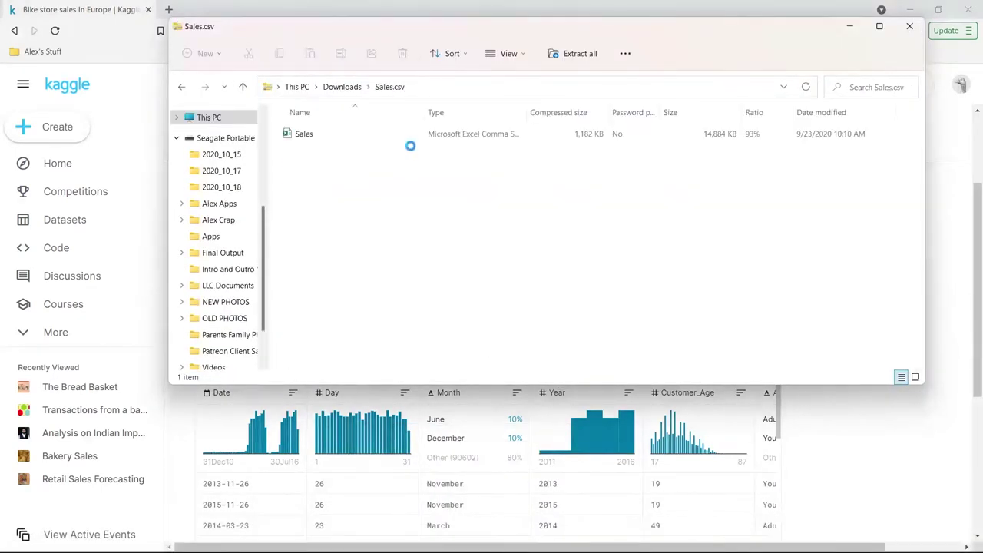
{"action": "left_click", "coordinate": [396, 136]}
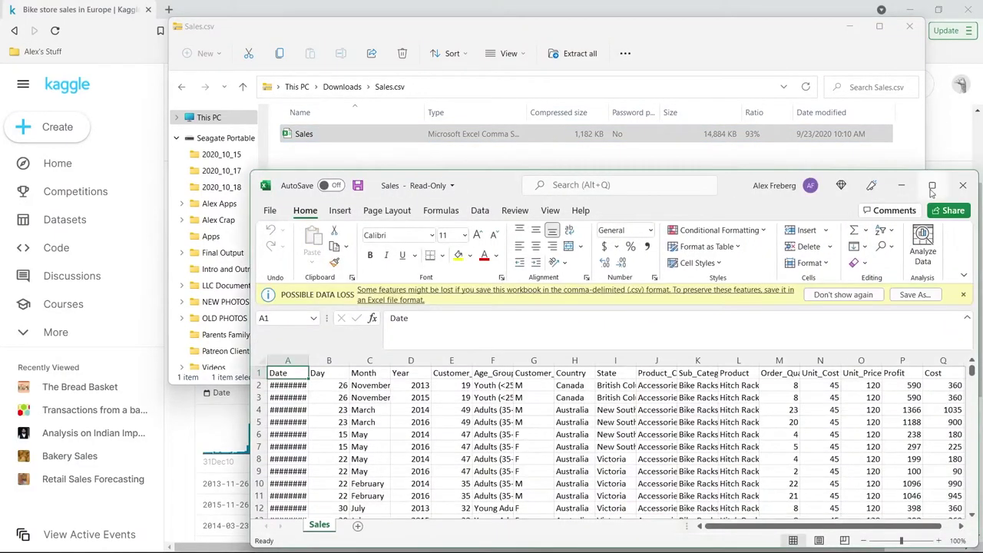
{"action": "left_click", "coordinate": [932, 186]}
{"action": "left_click", "coordinate": [970, 129]}
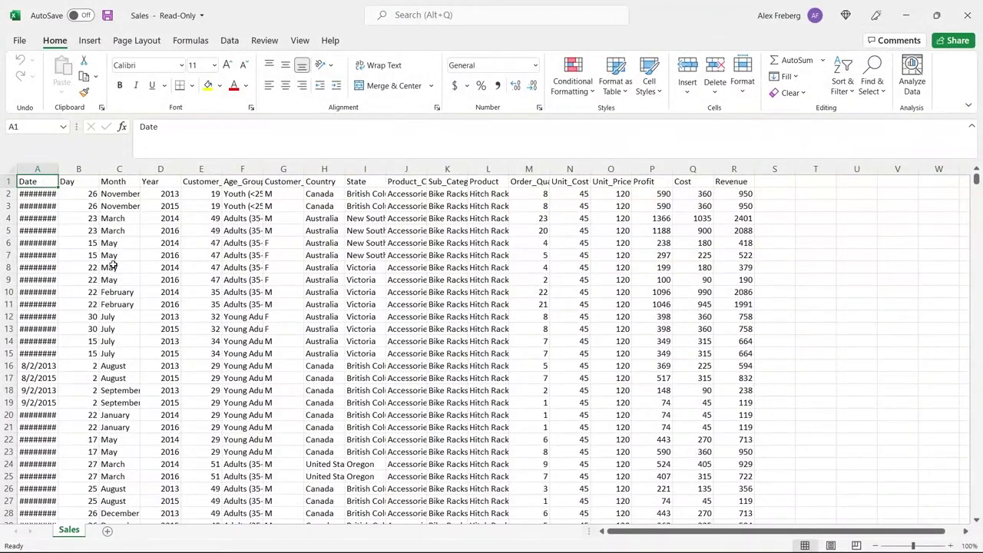
Step: Widen all columns of the Sales sheet equally so the full dates fit in the Date column
{"action": "left_click", "coordinate": [10, 168]}
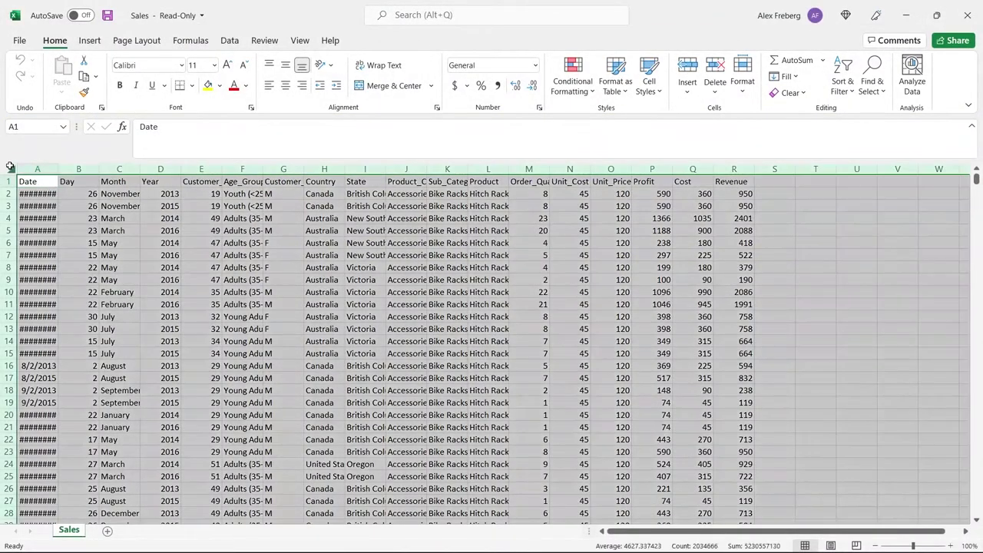
{"action": "double_click", "coordinate": [54, 168]}
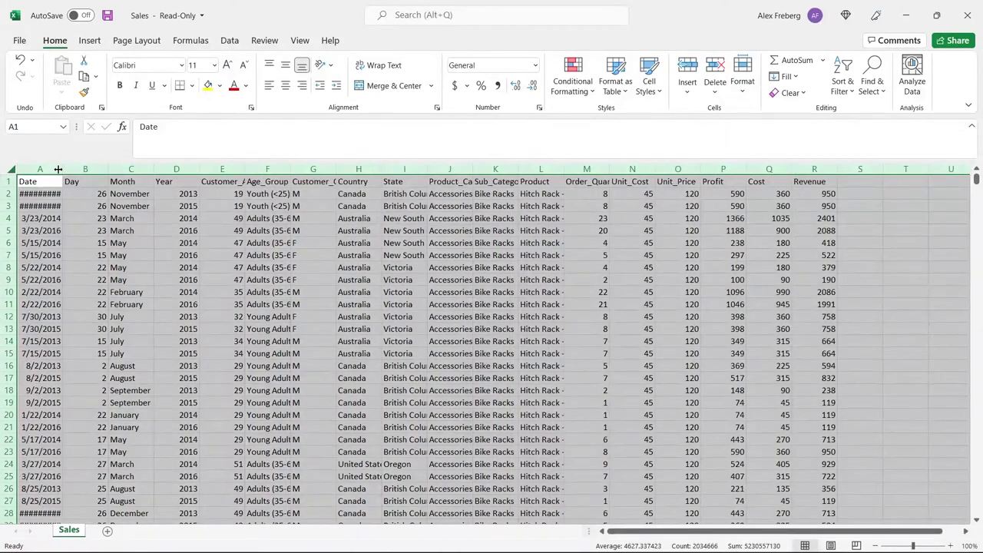
{"action": "left_click_drag", "start_coordinate": [58, 169], "coordinate": [82, 165]}
{"action": "left_click", "coordinate": [100, 217]}
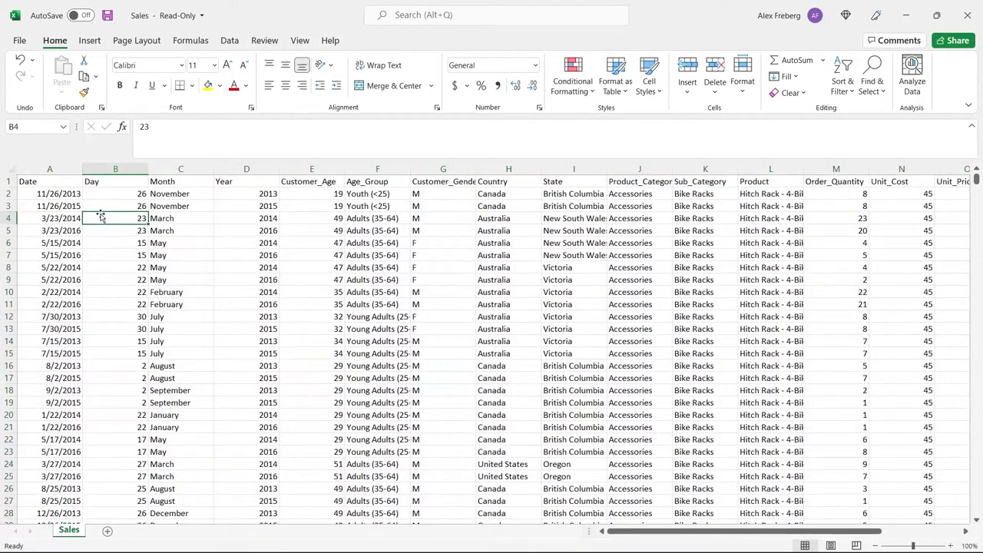
Step: Look across the columns of the Sales sheet, from Date to Revenue
{"action": "left_click", "coordinate": [58, 181]}
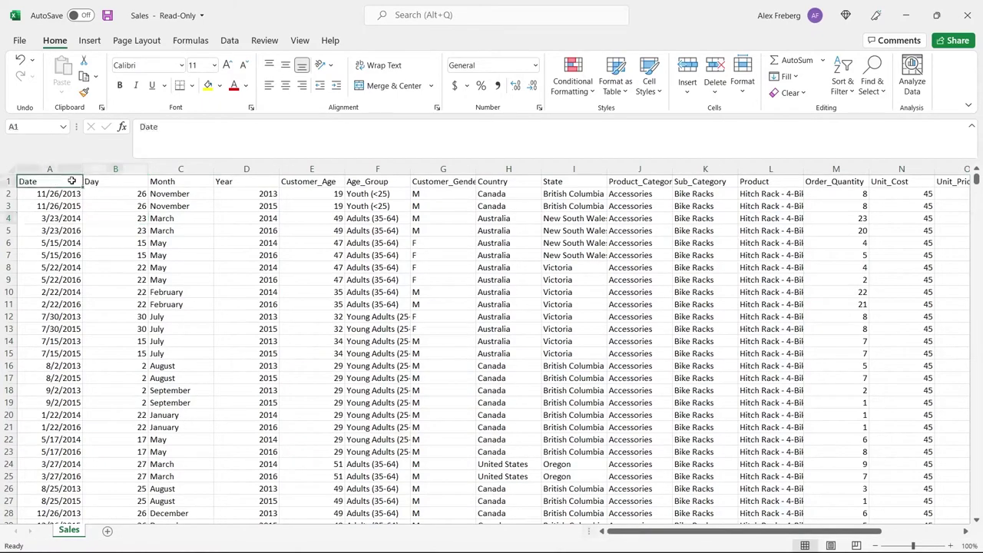
{"action": "scroll", "coordinate": [259, 233], "scroll_direction": "right", "scroll_amount": 6}
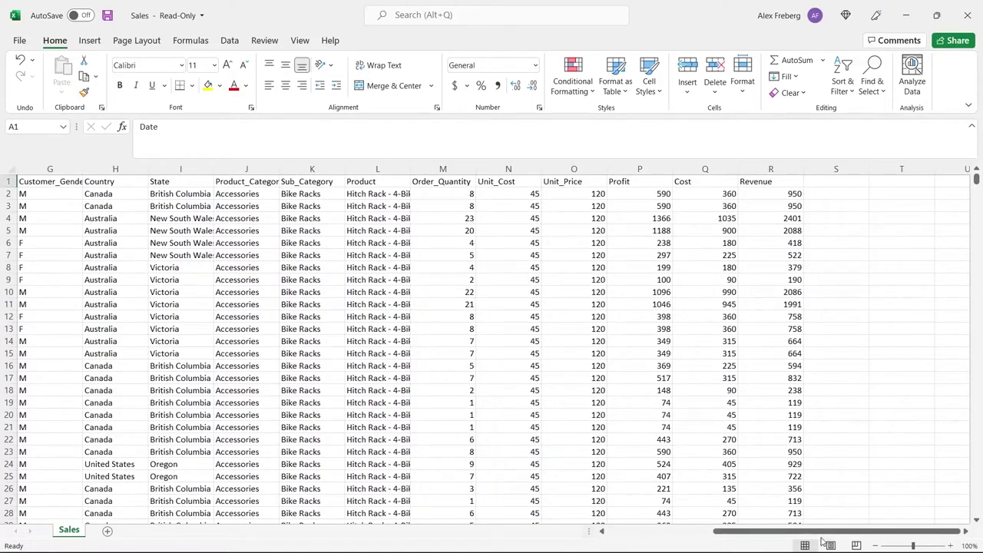
{"action": "left_click_drag", "start_coordinate": [823, 533], "coordinate": [786, 538]}
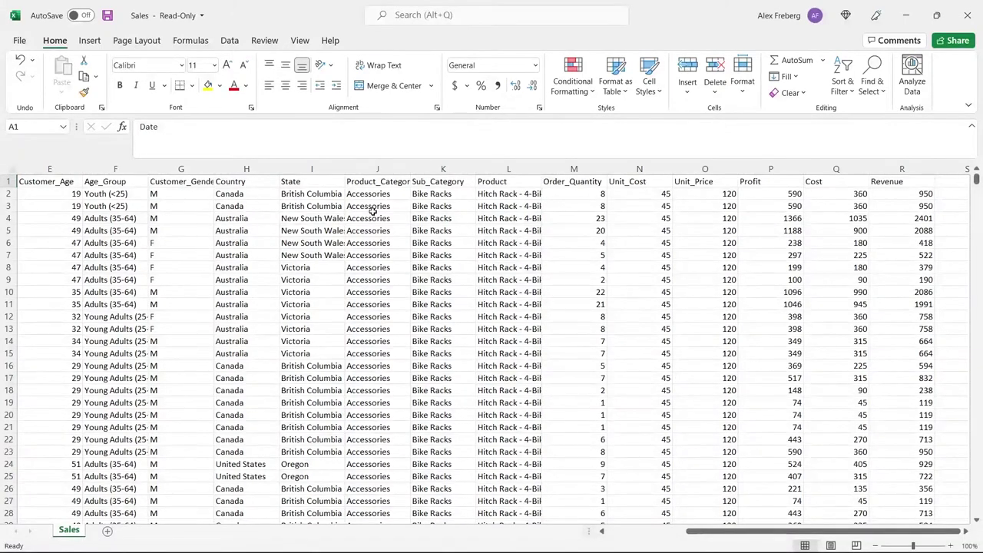
Step: Examine the sales column headers one by one, from Product_Category through Revenue
{"action": "left_click", "coordinate": [379, 183]}
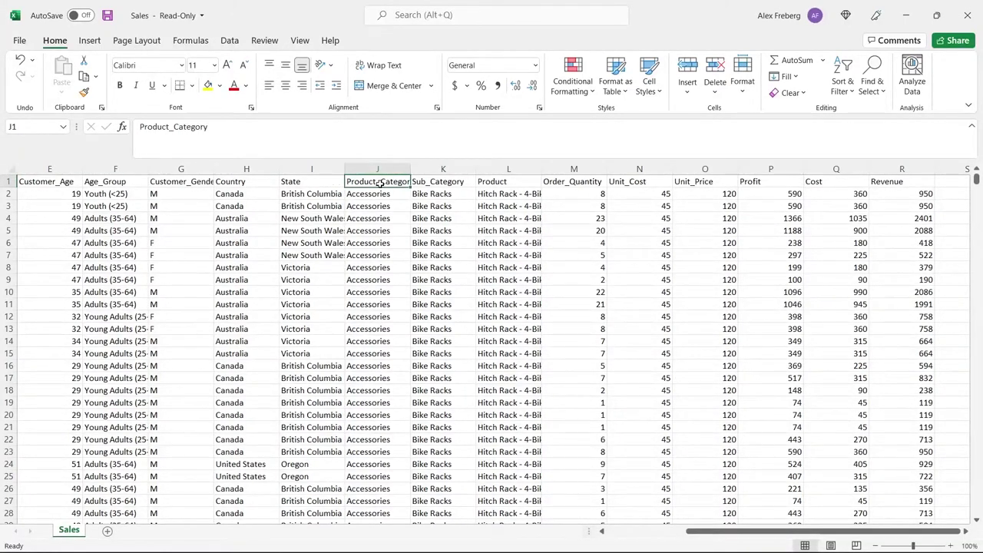
{"action": "left_click", "coordinate": [445, 184]}
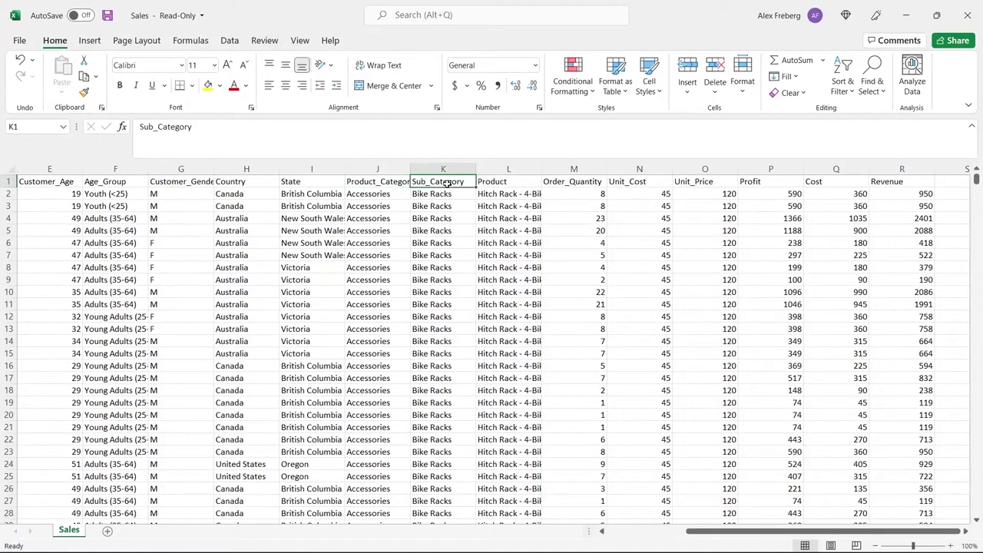
{"action": "left_click", "coordinate": [498, 183]}
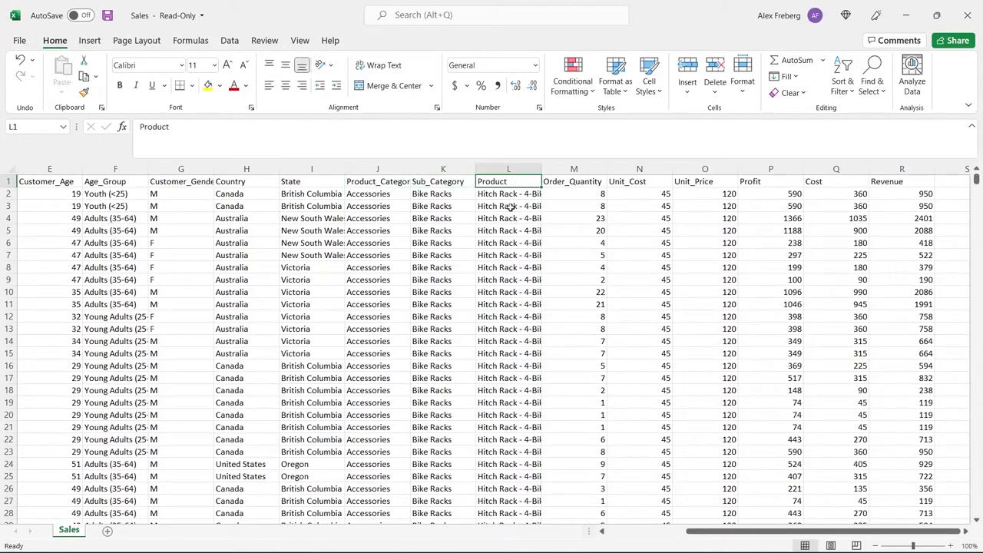
{"action": "left_click", "coordinate": [587, 187]}
{"action": "left_click", "coordinate": [653, 183]}
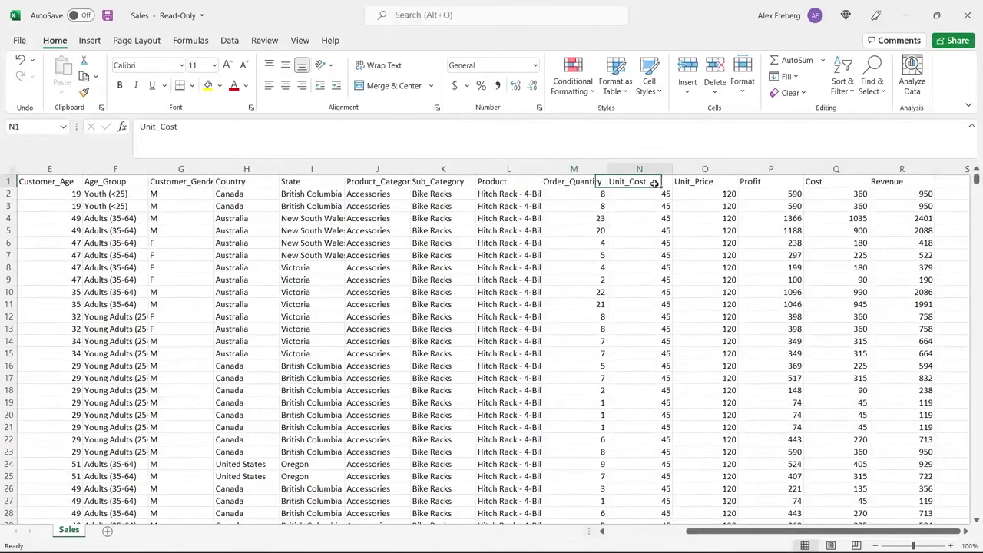
{"action": "left_click", "coordinate": [697, 182]}
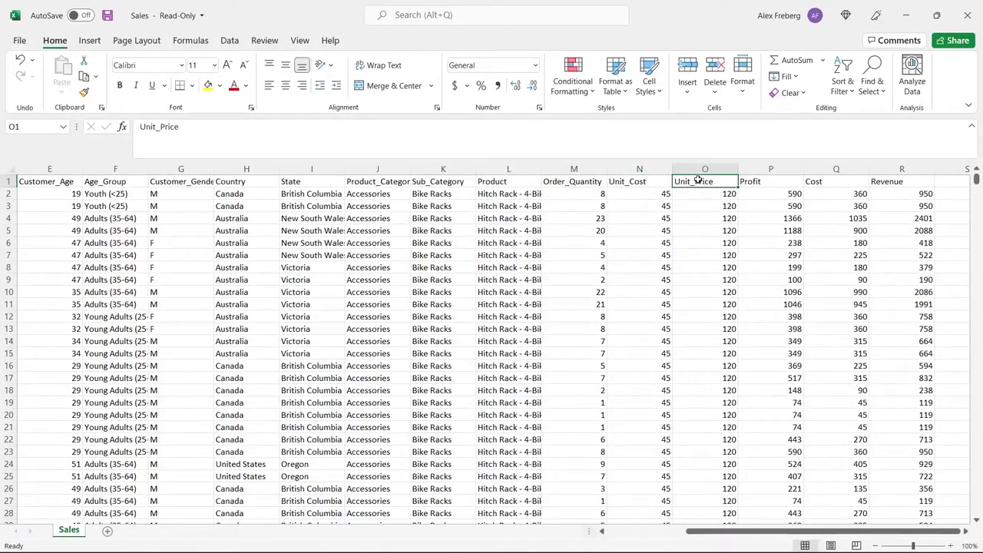
{"action": "left_click", "coordinate": [766, 182]}
{"action": "left_click", "coordinate": [835, 181]}
{"action": "left_click", "coordinate": [905, 185]}
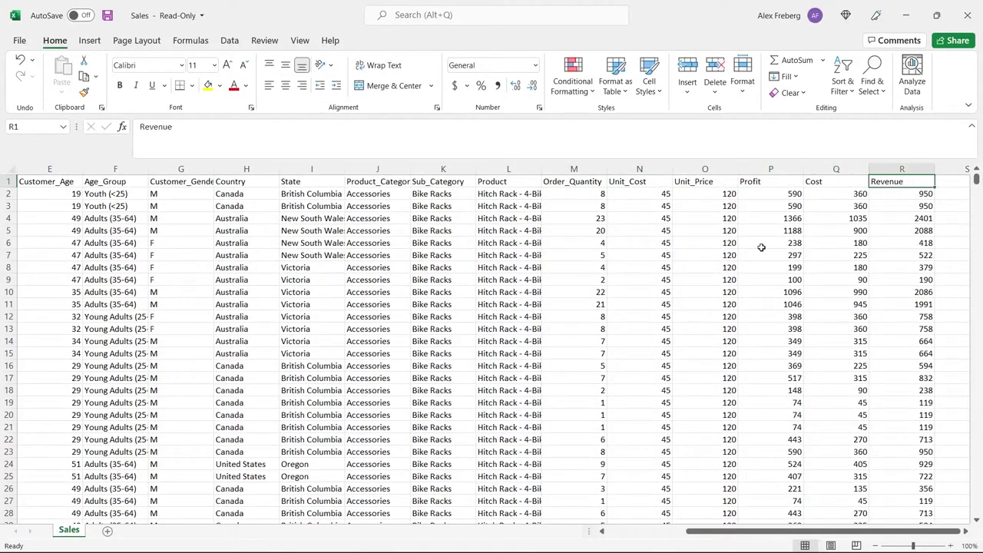
{"action": "left_click", "coordinate": [598, 290]}
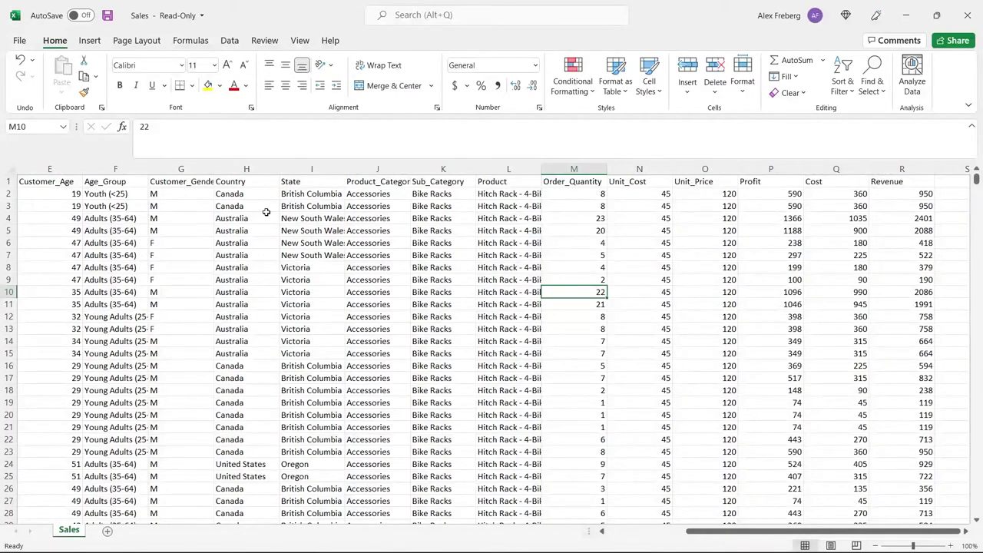
Step: Look through the recommended PivotTables, preview Sum of Cost by State (+), and leave without inserting any
{"action": "left_click", "coordinate": [90, 42]}
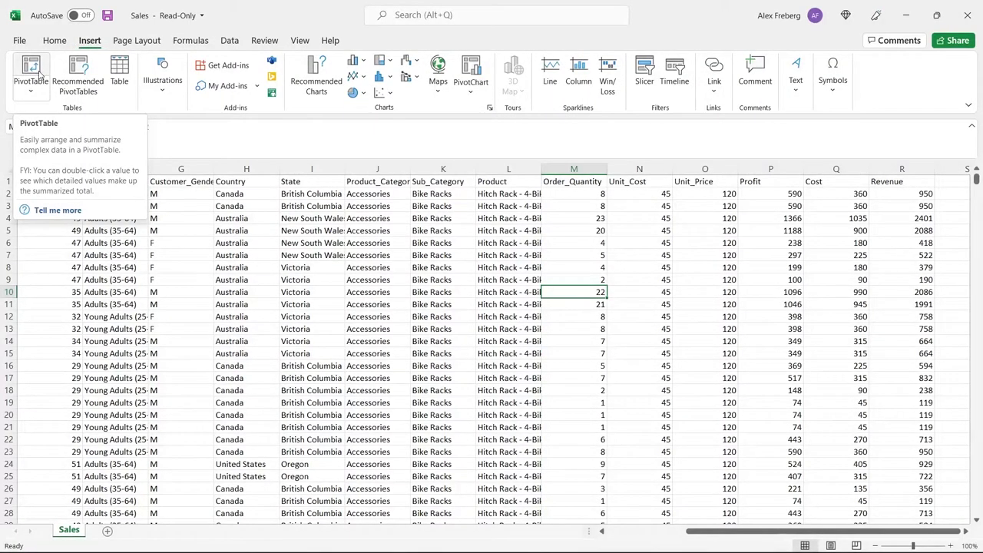
{"action": "left_click", "coordinate": [80, 76]}
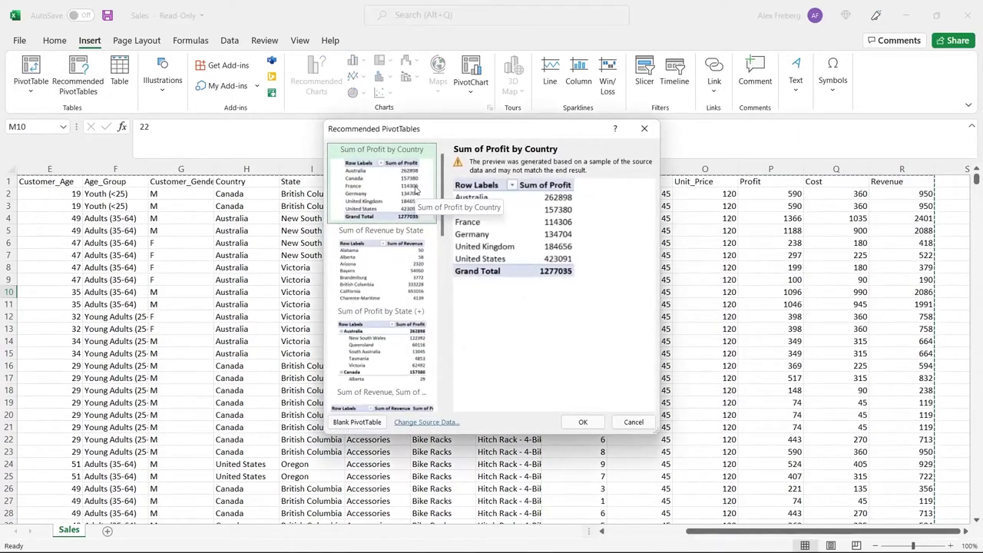
{"action": "scroll", "coordinate": [419, 199], "scroll_direction": "down", "scroll_amount": 5}
{"action": "left_click_drag", "start_coordinate": [443, 244], "coordinate": [441, 291]}
{"action": "left_click", "coordinate": [398, 291]}
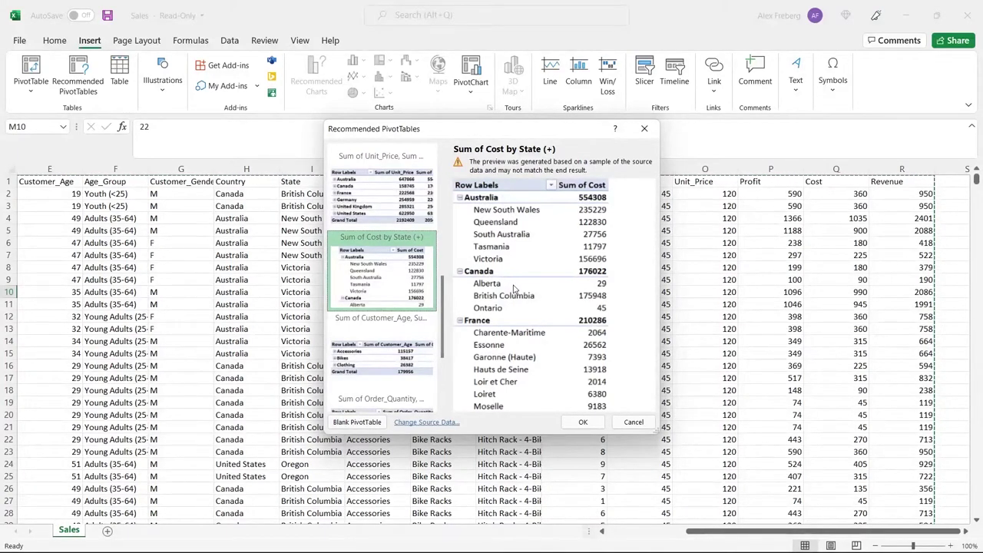
{"action": "left_click", "coordinate": [633, 422]}
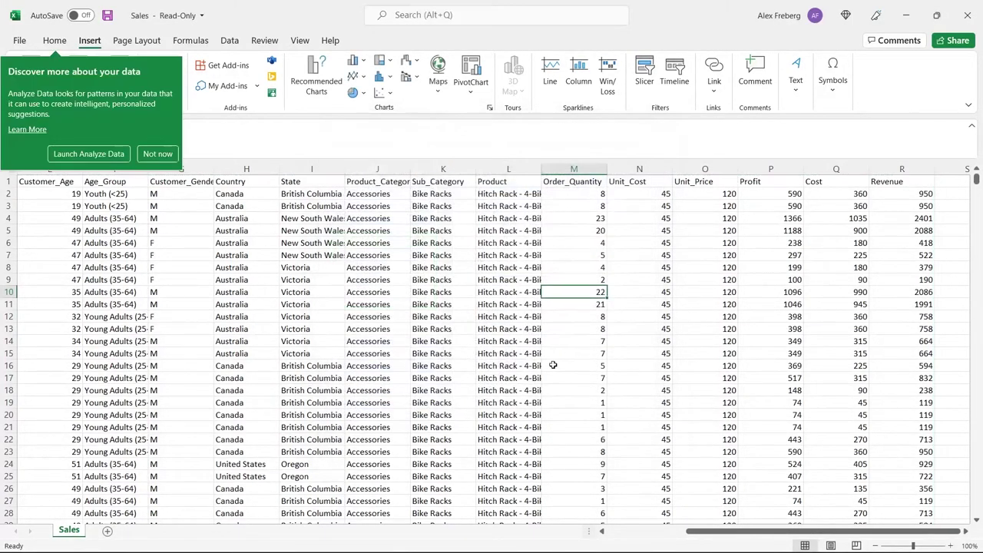
{"action": "left_click", "coordinate": [165, 155]}
Step: Create a PivotTable on a new worksheet from the reselected source range Sales!$A$1:$R$113037
{"action": "left_click", "coordinate": [28, 69]}
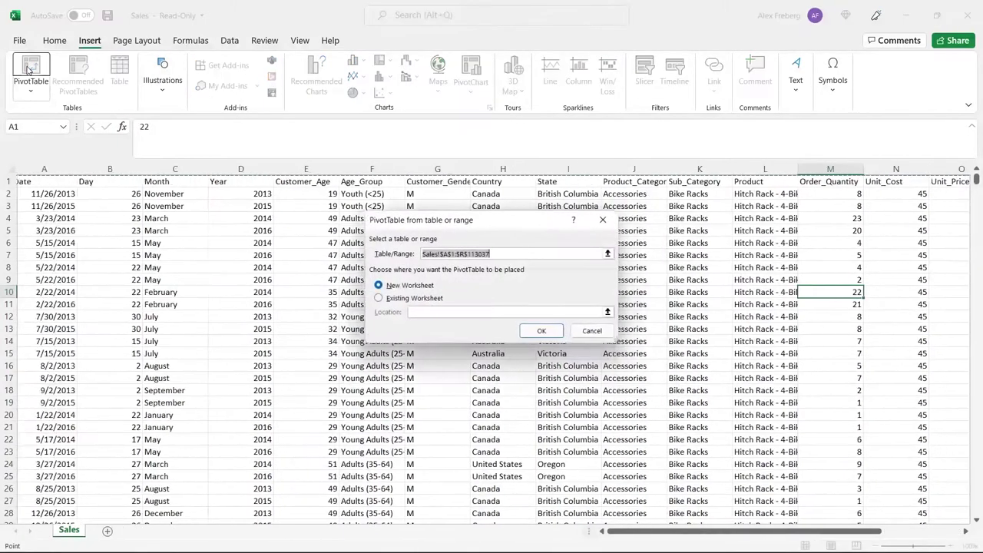
{"action": "scroll", "coordinate": [155, 207], "scroll_direction": "right", "scroll_amount": 1}
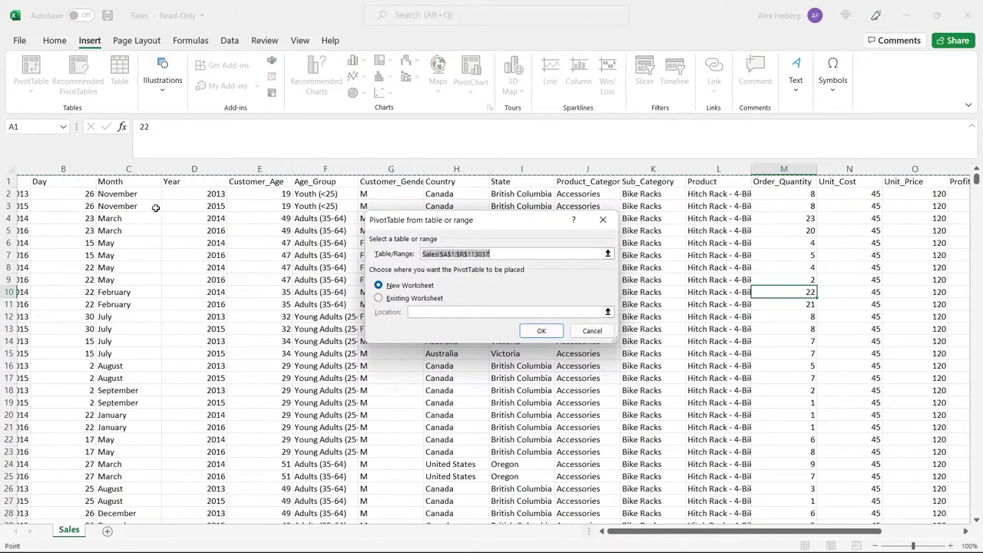
{"action": "scroll", "coordinate": [155, 207], "scroll_direction": "right", "scroll_amount": 5}
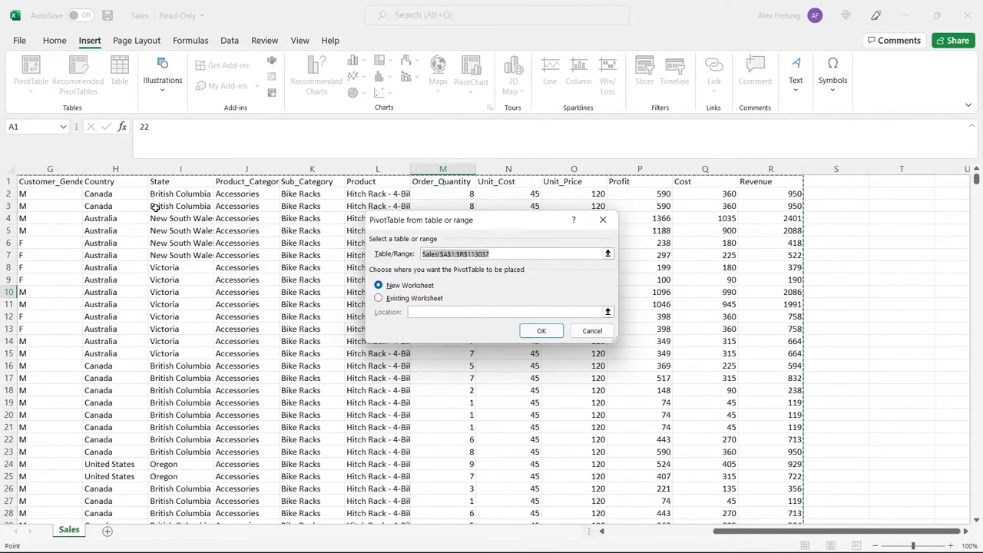
{"action": "scroll", "coordinate": [155, 208], "scroll_direction": "left", "scroll_amount": 6}
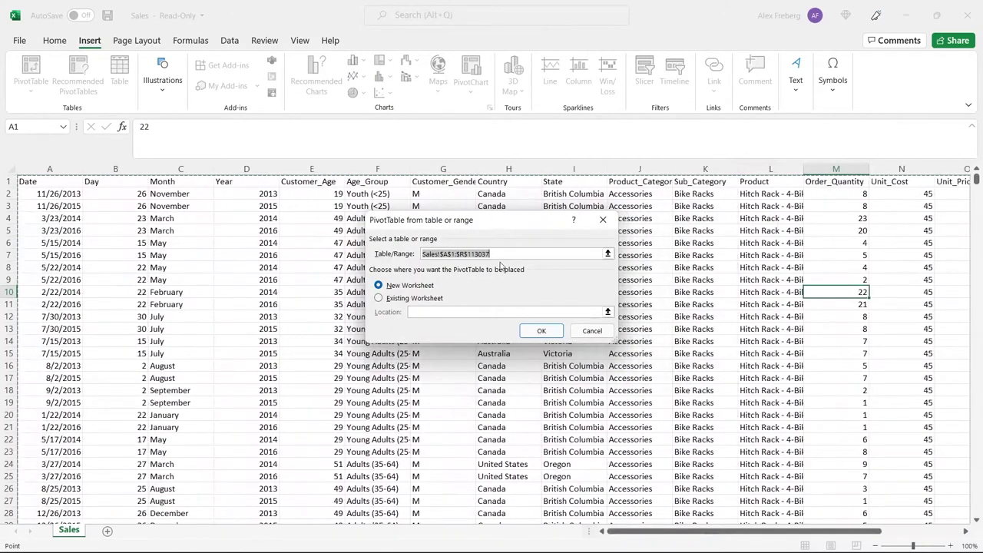
{"action": "key", "text": "Delete"}
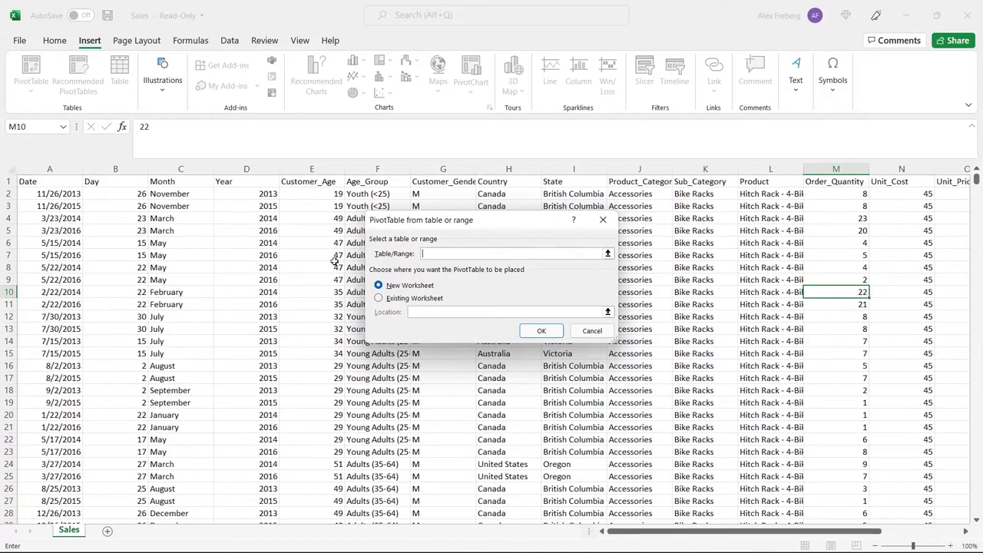
{"action": "left_click", "coordinate": [44, 181]}
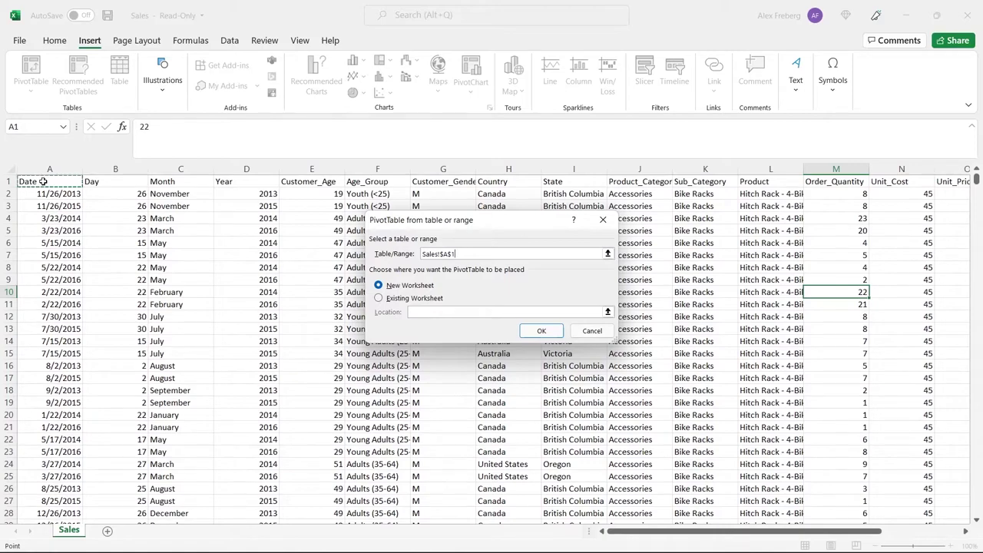
{"action": "key", "text": "ctrl+shift+Right"}
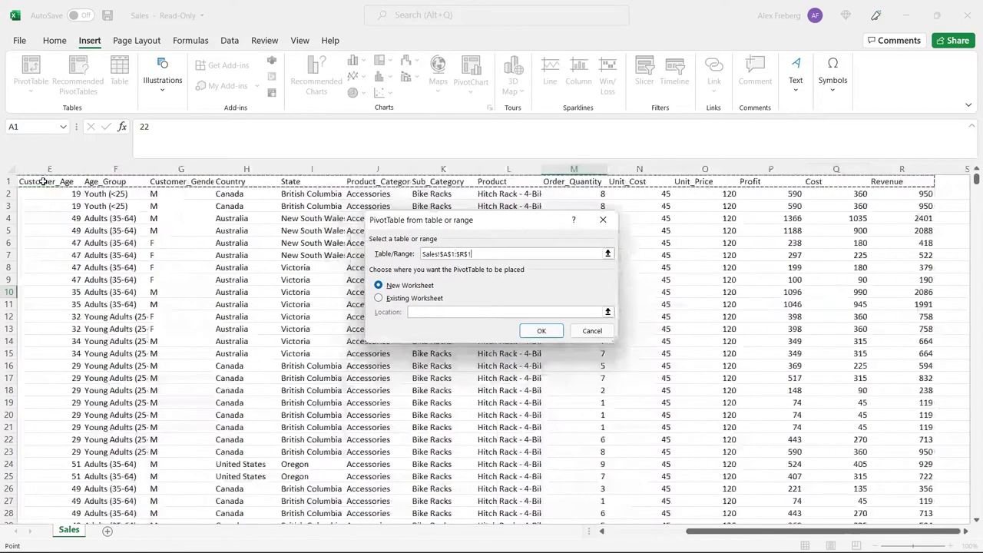
{"action": "key", "text": "ctrl+shift+Down"}
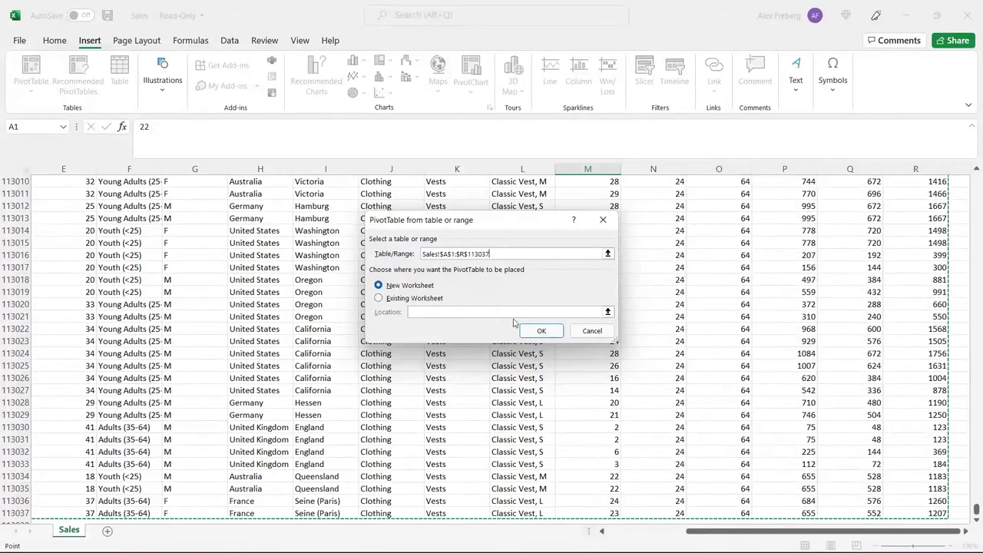
{"action": "left_click", "coordinate": [540, 331]}
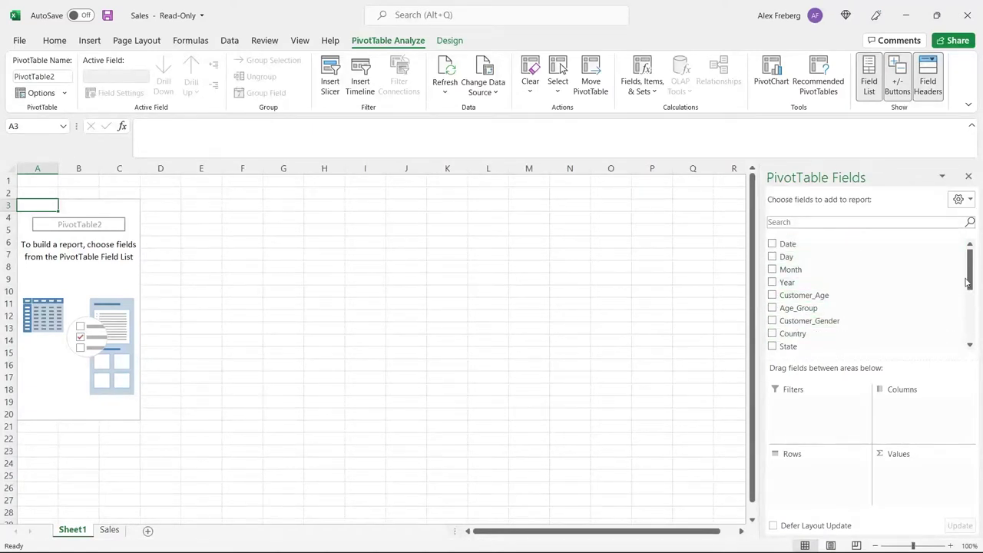
Step: Look through the available PivotTable fields and add Country to the rows
{"action": "left_click_drag", "start_coordinate": [970, 279], "coordinate": [969, 327]}
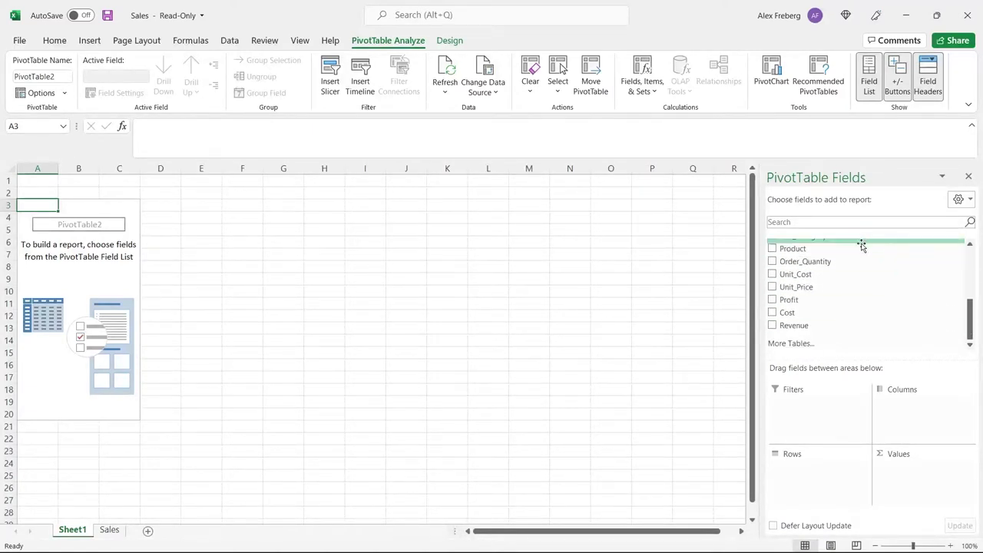
{"action": "left_click_drag", "start_coordinate": [971, 325], "coordinate": [970, 261]}
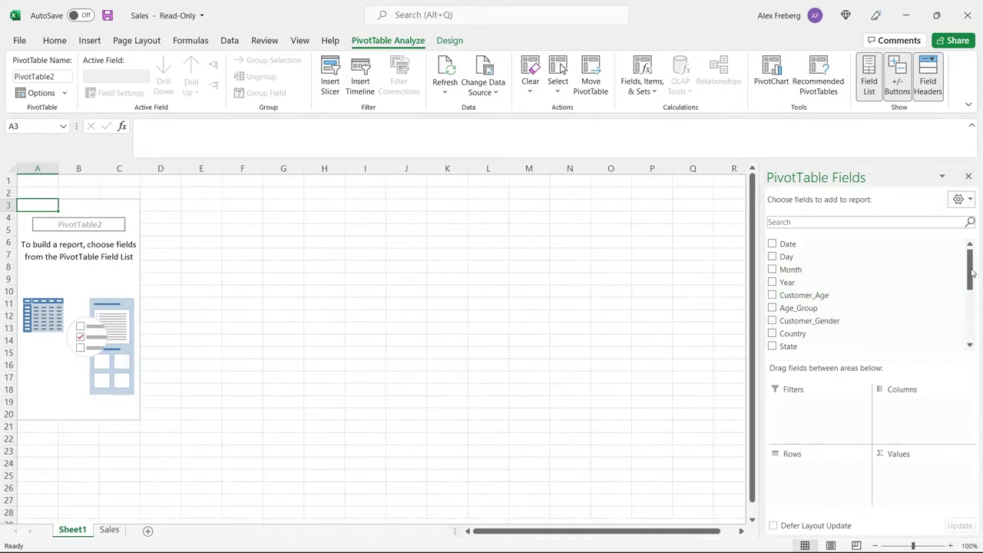
{"action": "left_click_drag", "start_coordinate": [972, 273], "coordinate": [973, 321]}
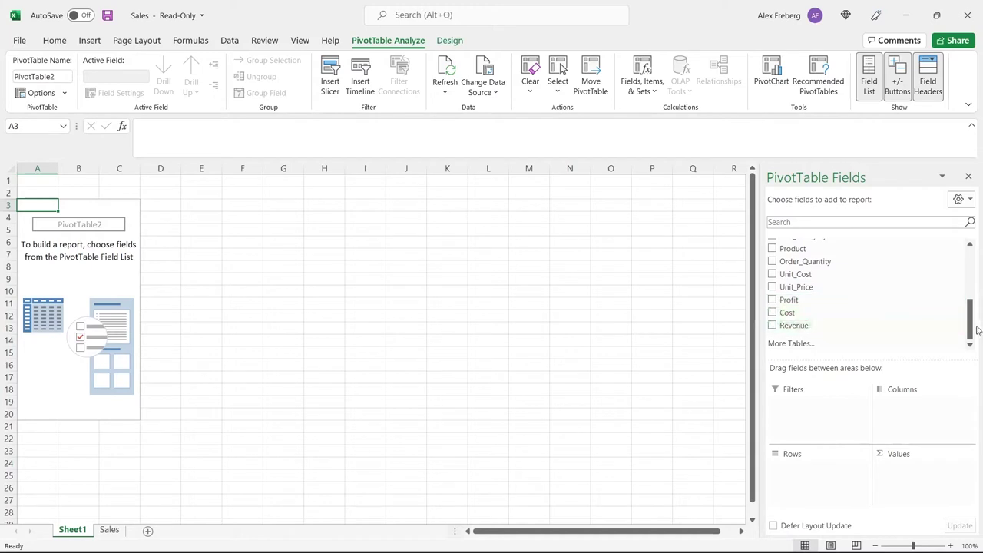
{"action": "left_click_drag", "start_coordinate": [972, 328], "coordinate": [972, 302]}
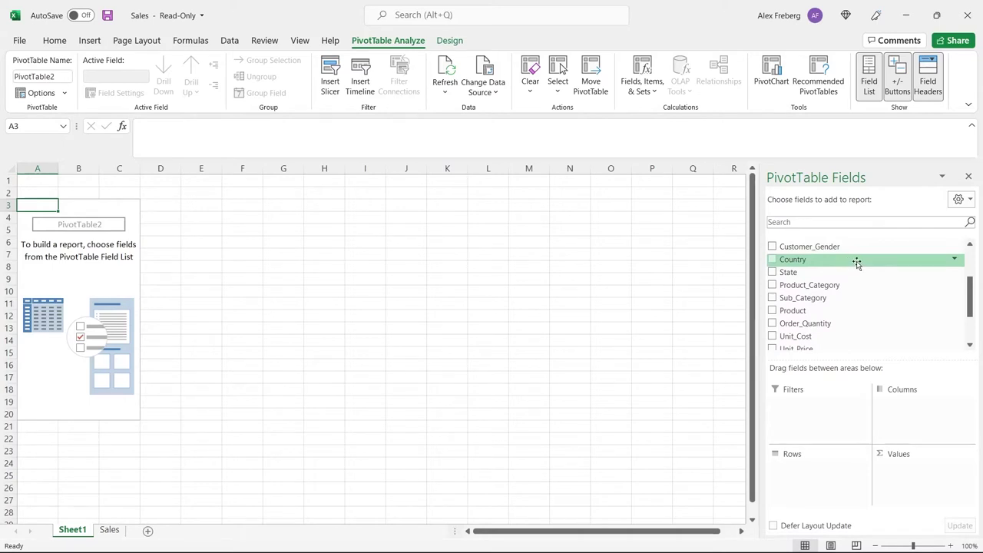
{"action": "left_click_drag", "start_coordinate": [856, 264], "coordinate": [823, 474]}
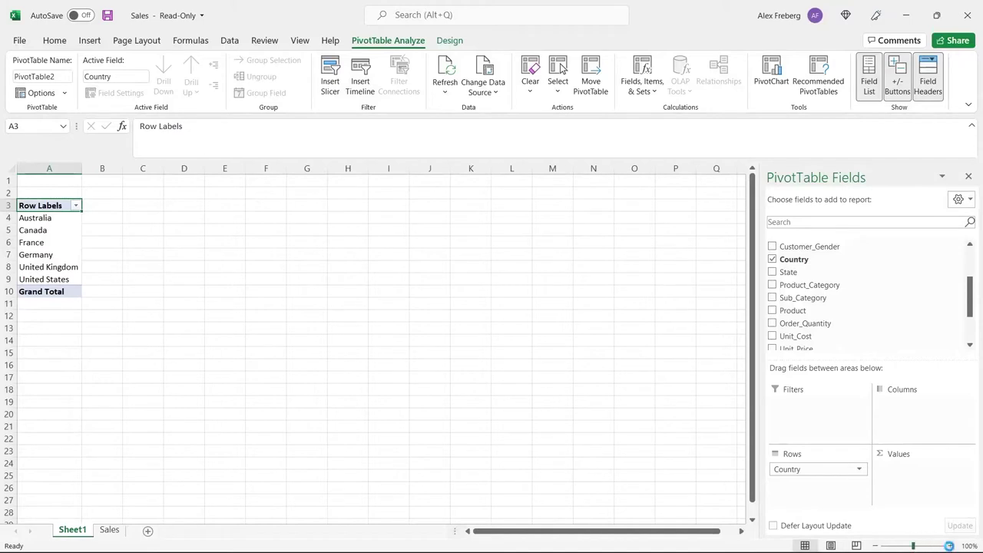
{"action": "left_click", "coordinate": [951, 546]}
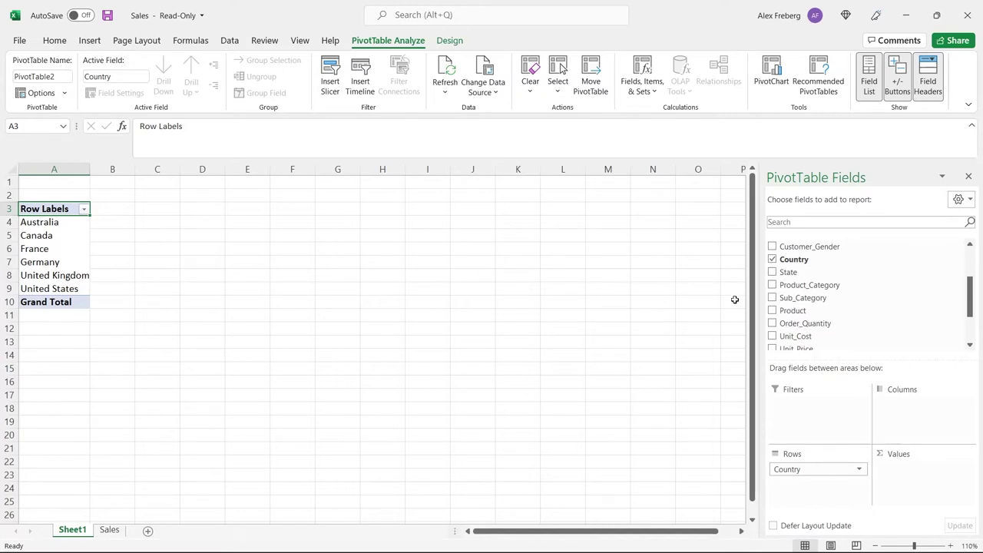
Step: Add the State field to the PivotTable rows, nested beneath Country
{"action": "left_click_drag", "start_coordinate": [70, 222], "coordinate": [64, 280]}
{"action": "left_click", "coordinate": [124, 275]}
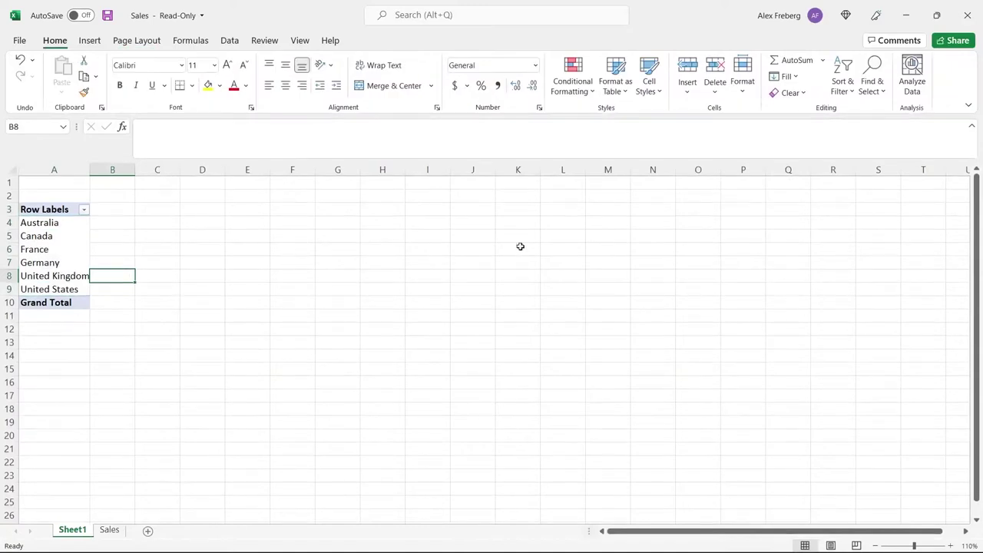
{"action": "left_click", "coordinate": [71, 237]}
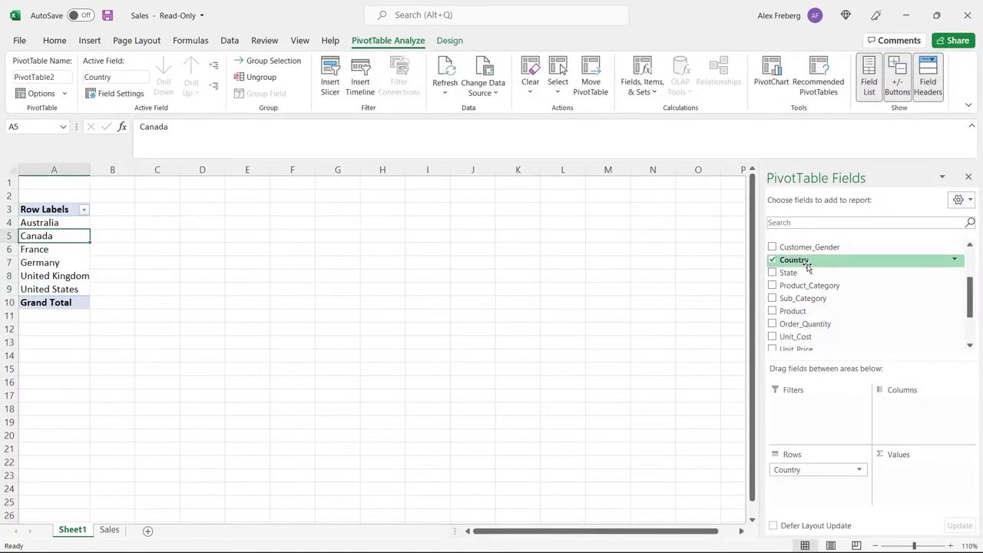
{"action": "left_click_drag", "start_coordinate": [808, 272], "coordinate": [807, 482]}
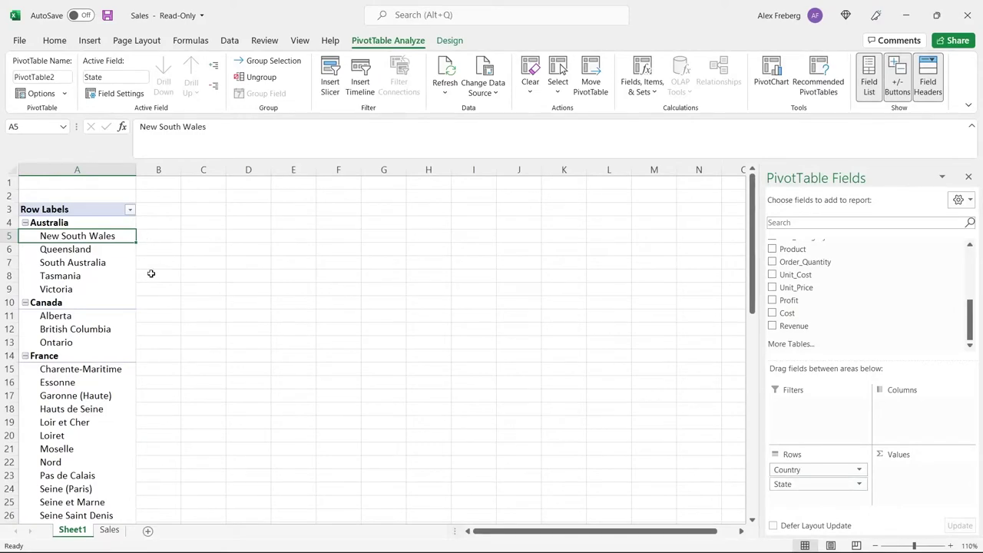
Step: Collapse the entire Country field in the PivotTable's row labels
{"action": "mouse_move", "coordinate": [755, 232]}
{"action": "left_mouse_down"}
{"action": "mouse_move", "coordinate": [756, 444]}
{"action": "mouse_move", "coordinate": [754, 223]}
{"action": "left_mouse_up"}
{"action": "right_click", "coordinate": [84, 222]}
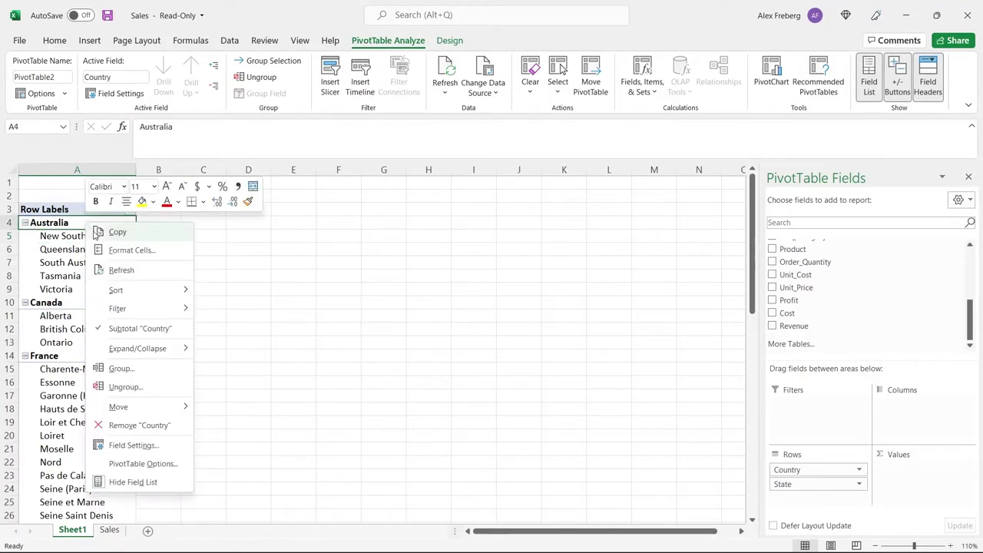
{"action": "mouse_move", "coordinate": [171, 359]}
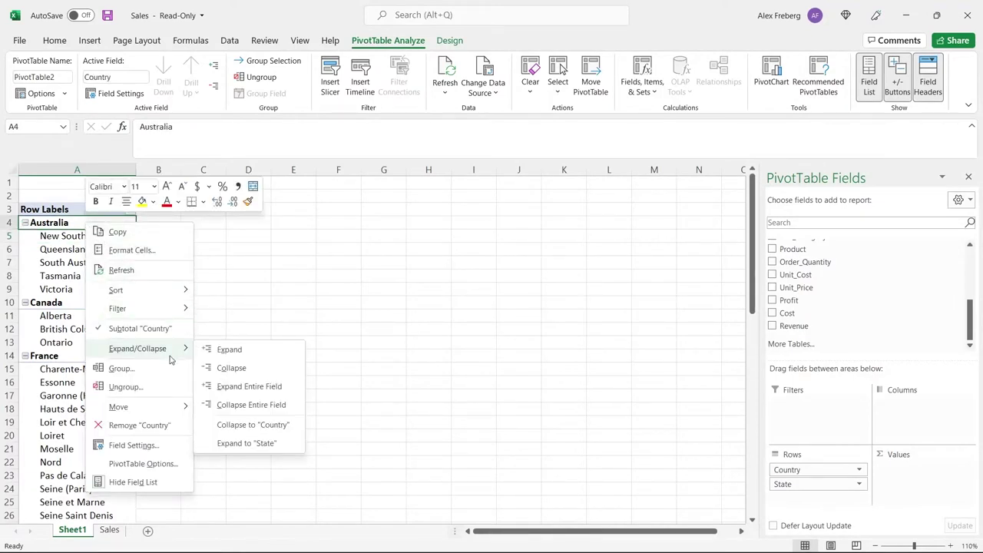
{"action": "left_click", "coordinate": [251, 406]}
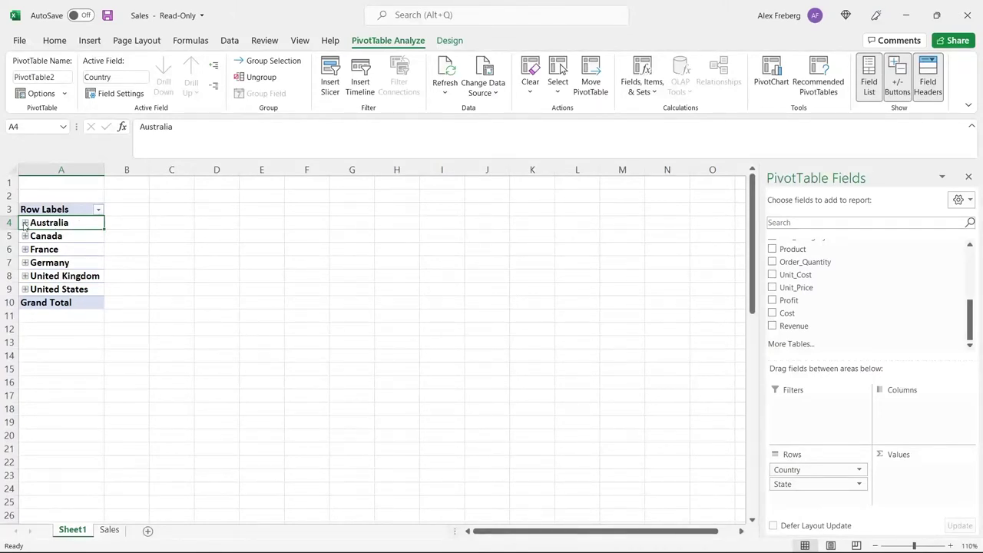
Step: Expand Australia to examine its states, from New South Wales through Victoria, and collapse it again
{"action": "left_click", "coordinate": [25, 222]}
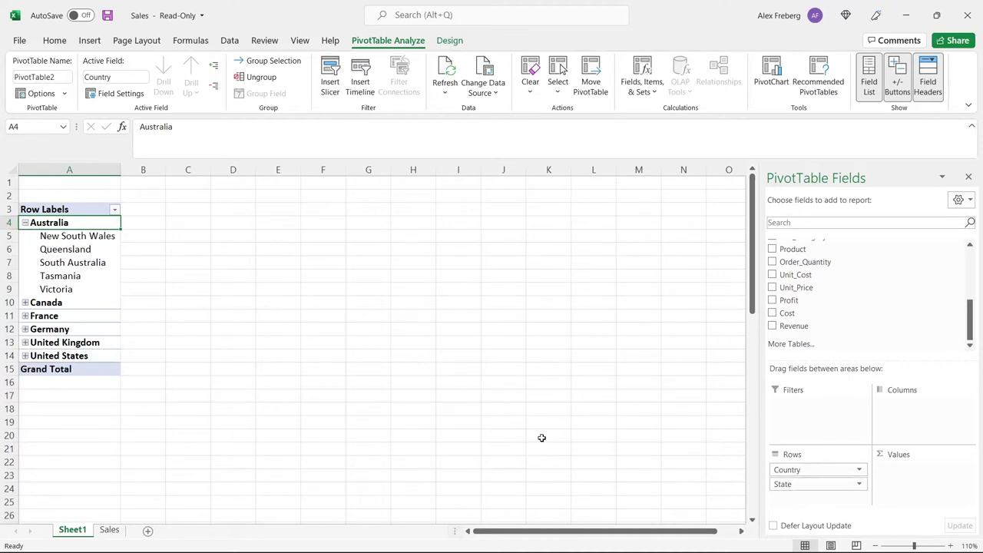
{"action": "left_click_drag", "start_coordinate": [91, 238], "coordinate": [87, 291]}
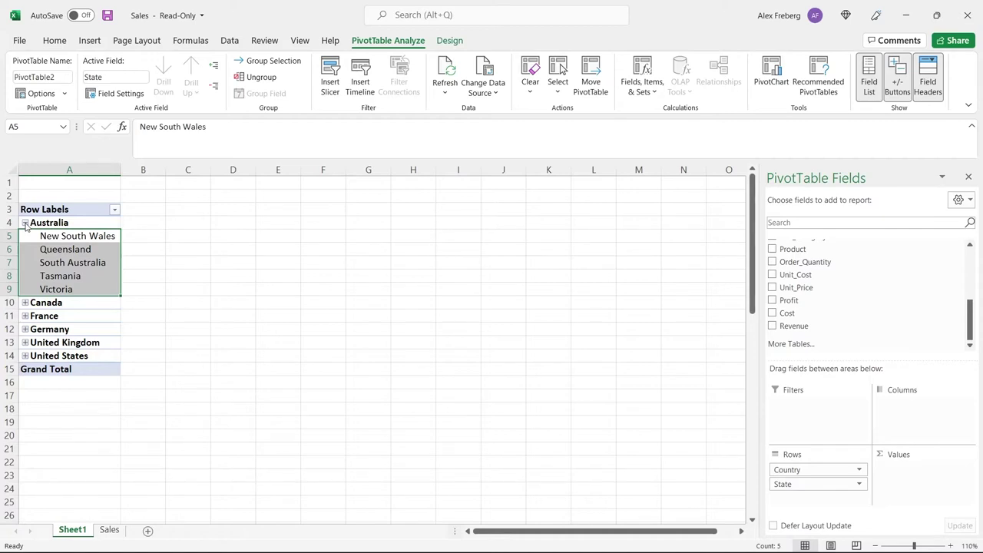
{"action": "left_click", "coordinate": [26, 223]}
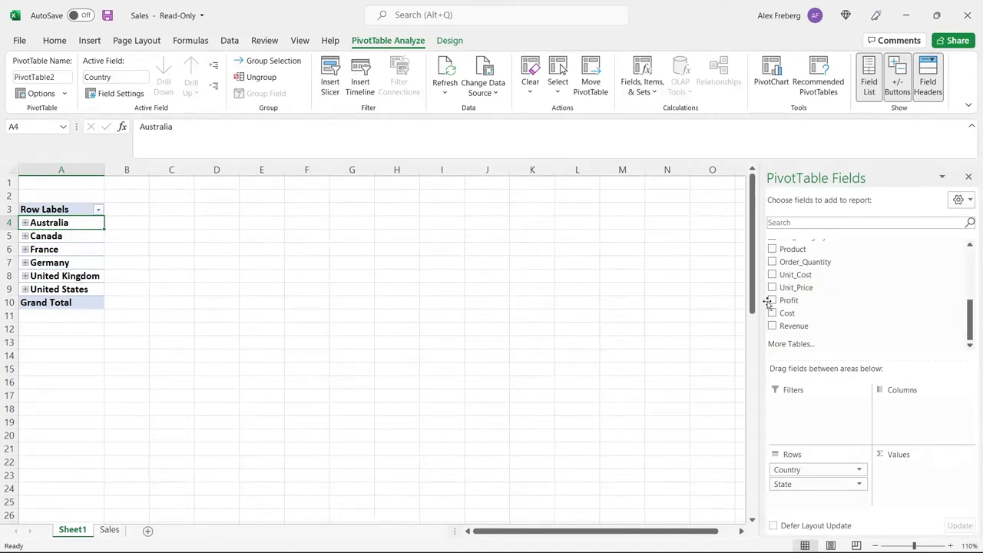
Step: Add Revenue to the PivotTable values as a sum and check the revenue of Australia's states, leaving Australia collapsed
{"action": "left_click_drag", "start_coordinate": [814, 326], "coordinate": [913, 476]}
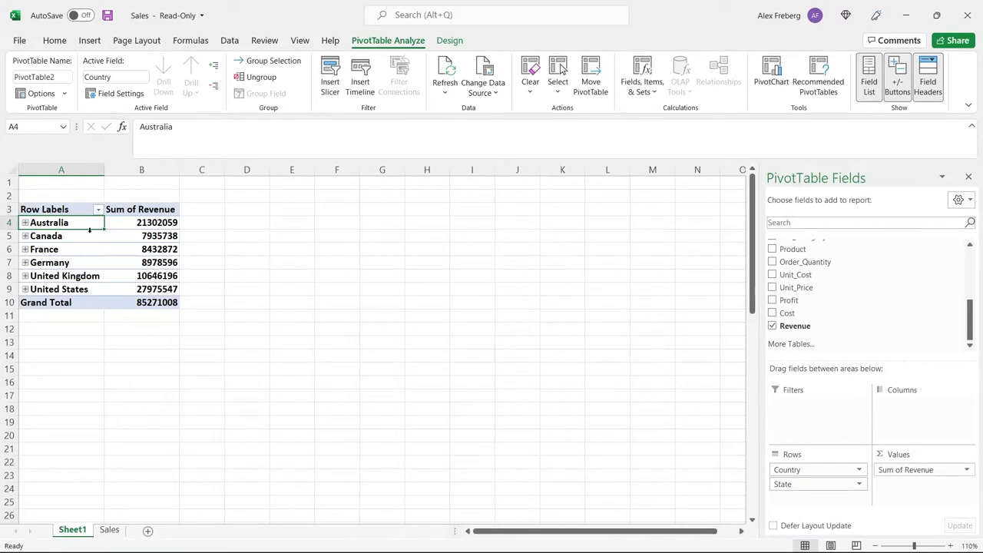
{"action": "left_click", "coordinate": [25, 223]}
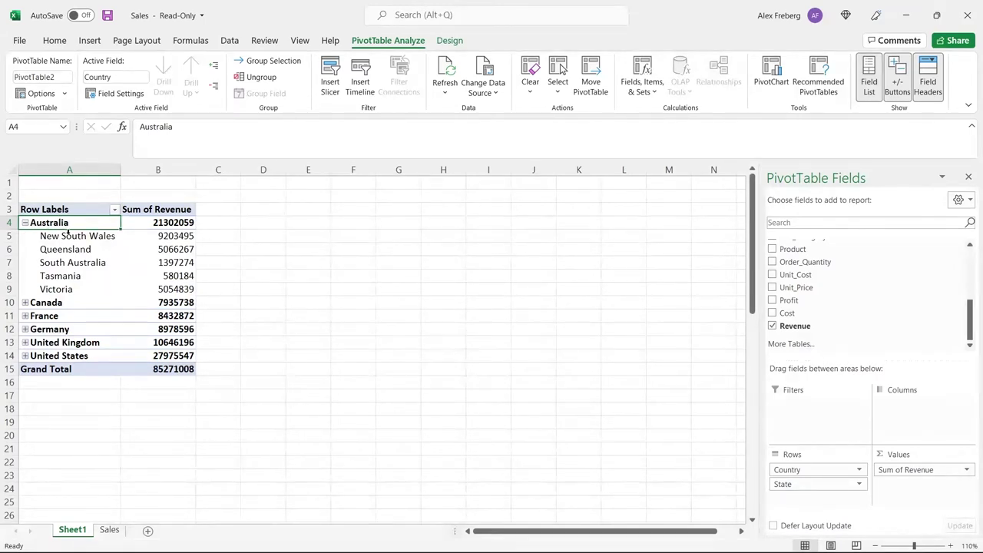
{"action": "left_click", "coordinate": [150, 237]}
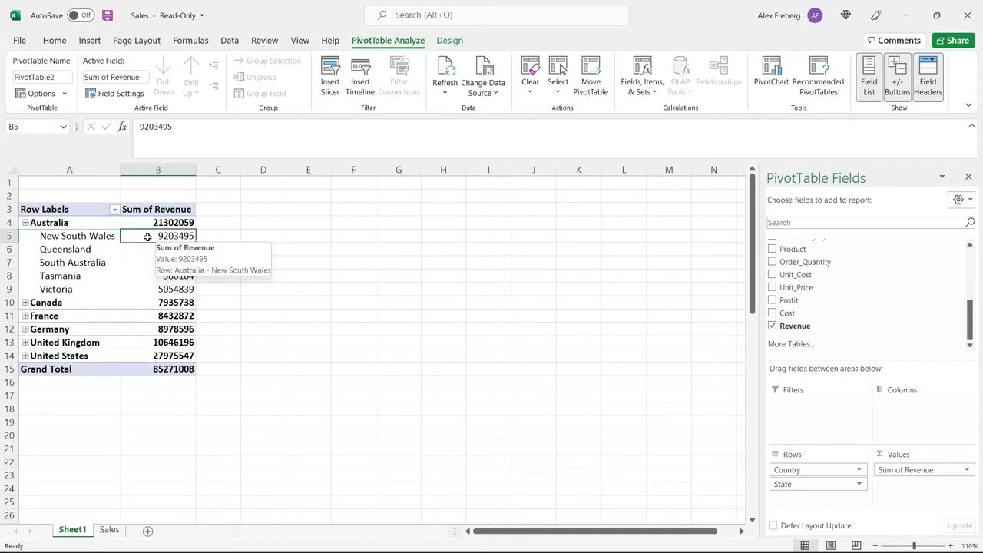
{"action": "left_click", "coordinate": [89, 249]}
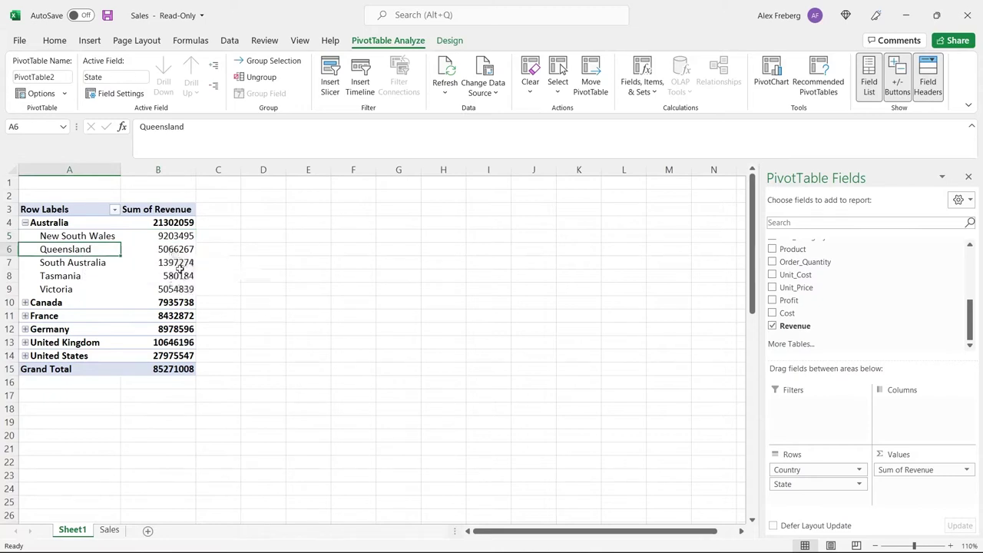
{"action": "left_click", "coordinate": [78, 261]}
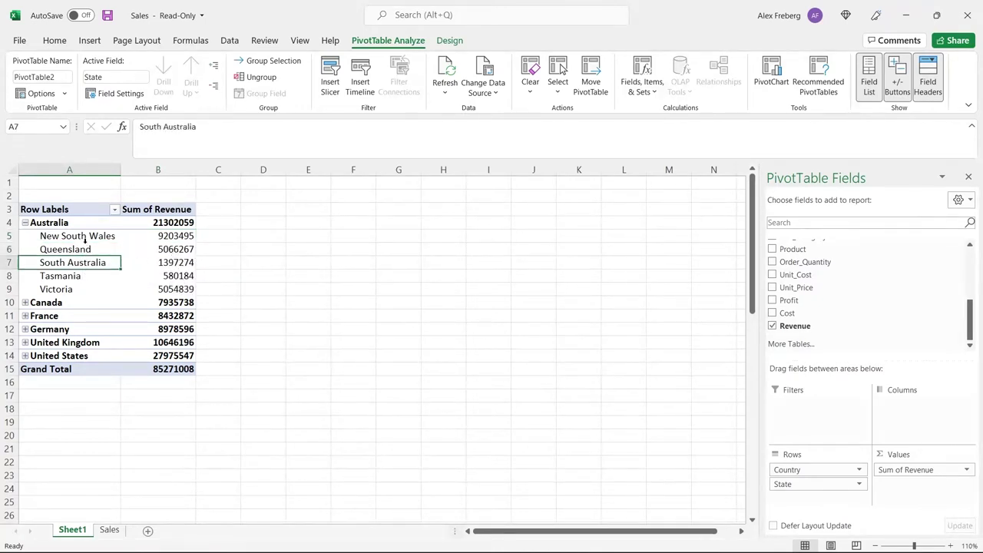
{"action": "left_click", "coordinate": [25, 223]}
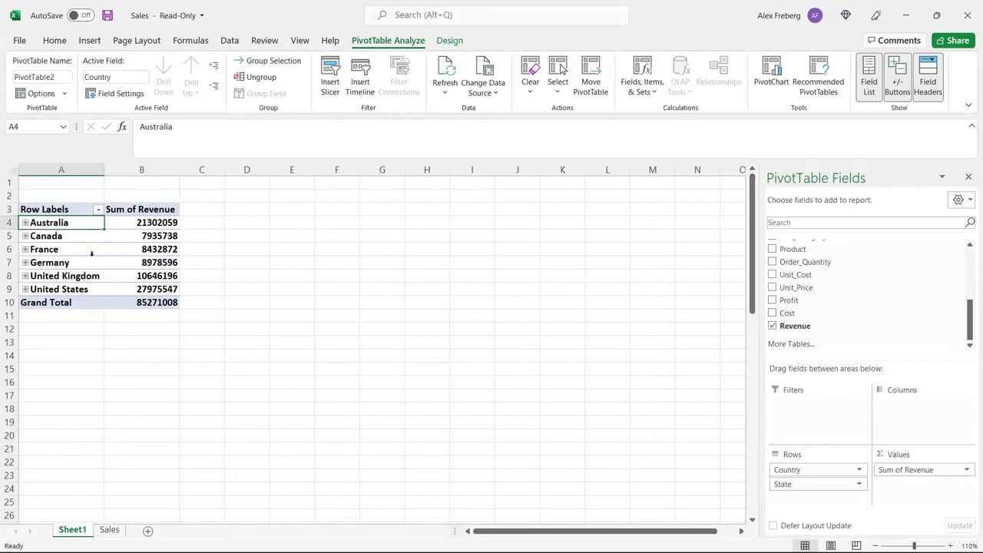
Step: Expand Australia and go through its states one by one, from New South Wales to Victoria
{"action": "left_click", "coordinate": [25, 223]}
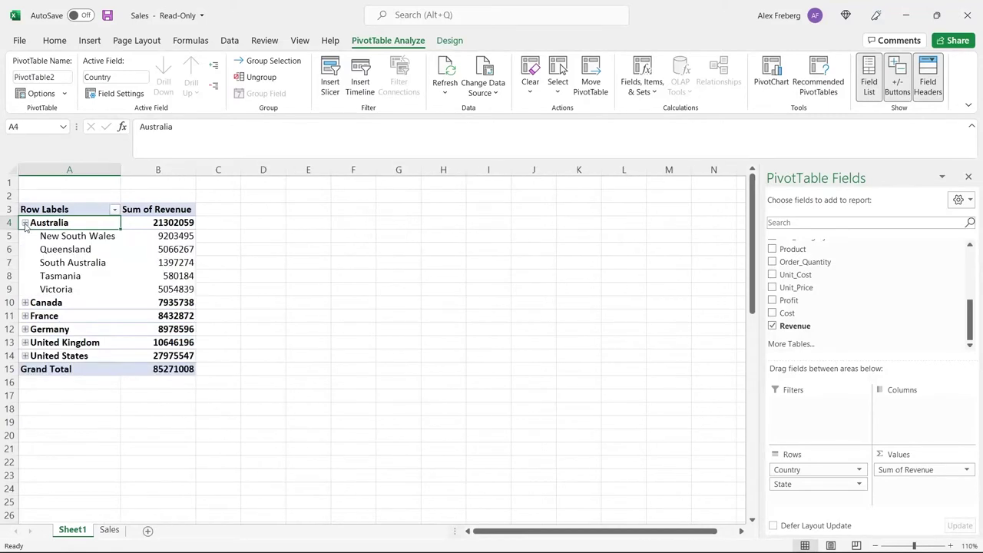
{"action": "left_click", "coordinate": [58, 236]}
{"action": "left_click", "coordinate": [63, 249]}
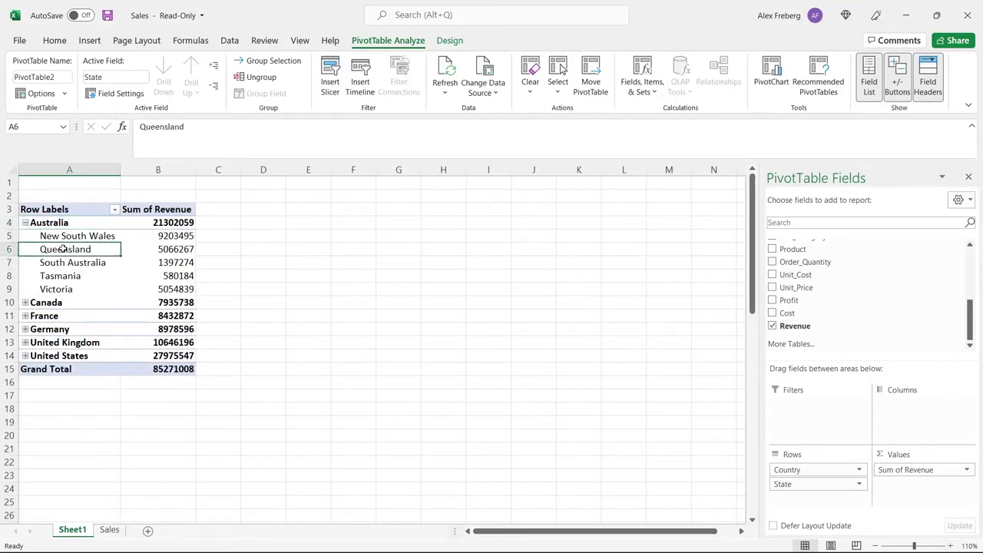
{"action": "left_click", "coordinate": [71, 262]}
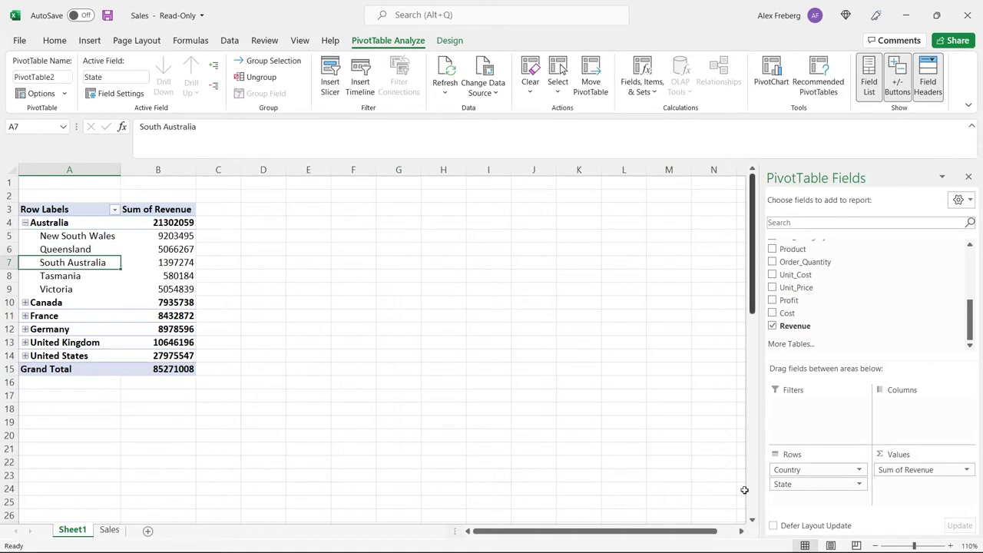
{"action": "left_click", "coordinate": [93, 275]}
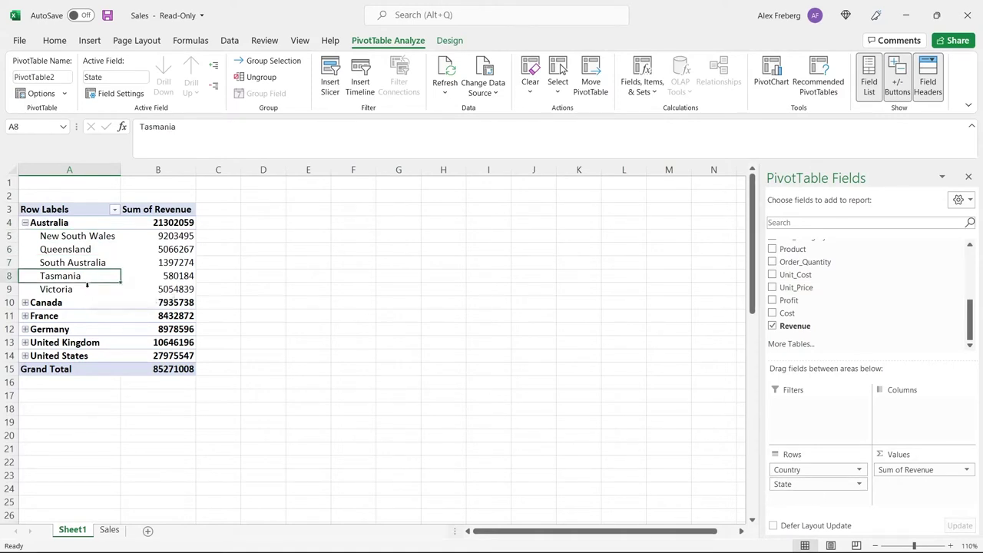
{"action": "left_click", "coordinate": [84, 290]}
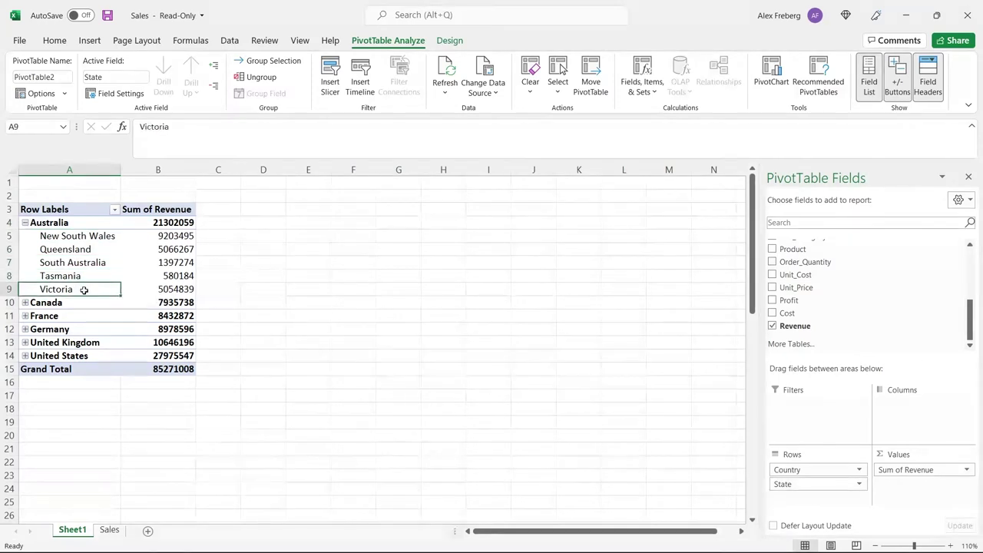
Step: Collapse Australia, then expand Canada and France to examine their states' revenue and collapse both again
{"action": "left_click", "coordinate": [25, 223]}
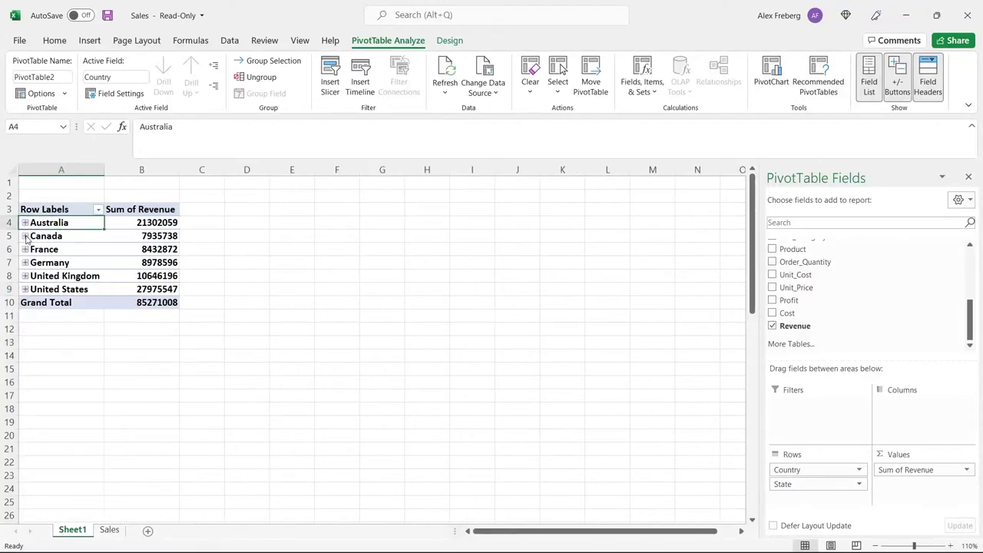
{"action": "left_click", "coordinate": [25, 235]}
{"action": "left_click", "coordinate": [25, 290]}
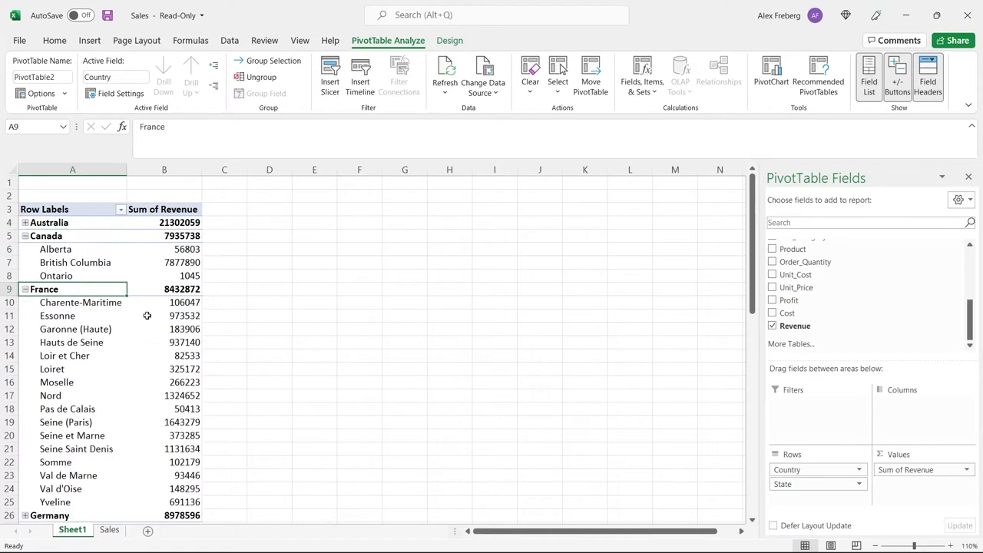
{"action": "left_click", "coordinate": [25, 290]}
{"action": "left_click", "coordinate": [25, 235]}
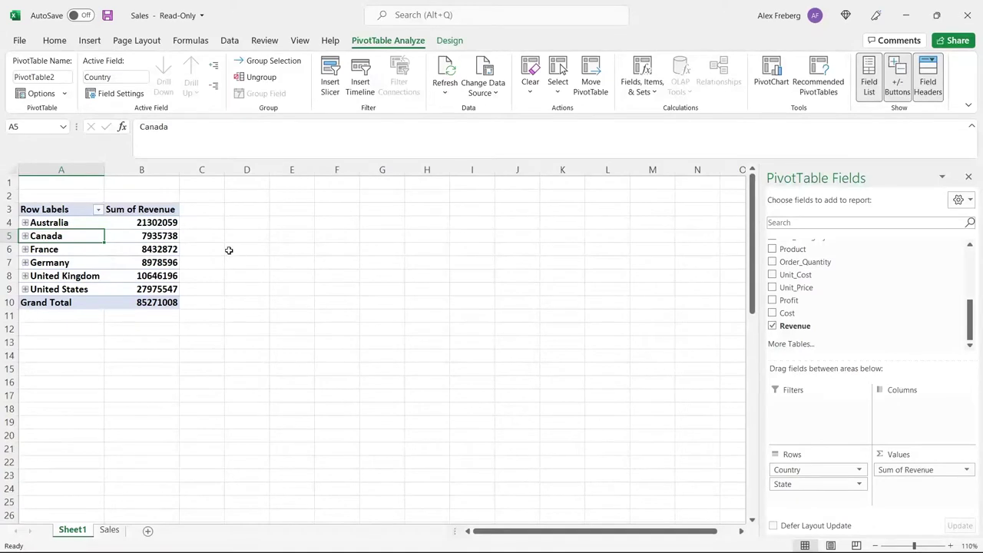
Step: Format the PivotTable's Sum of Revenue values, including the grand total, as Currency with no decimal places
{"action": "left_click", "coordinate": [156, 223]}
{"action": "left_click_drag", "start_coordinate": [156, 222], "coordinate": [158, 302]}
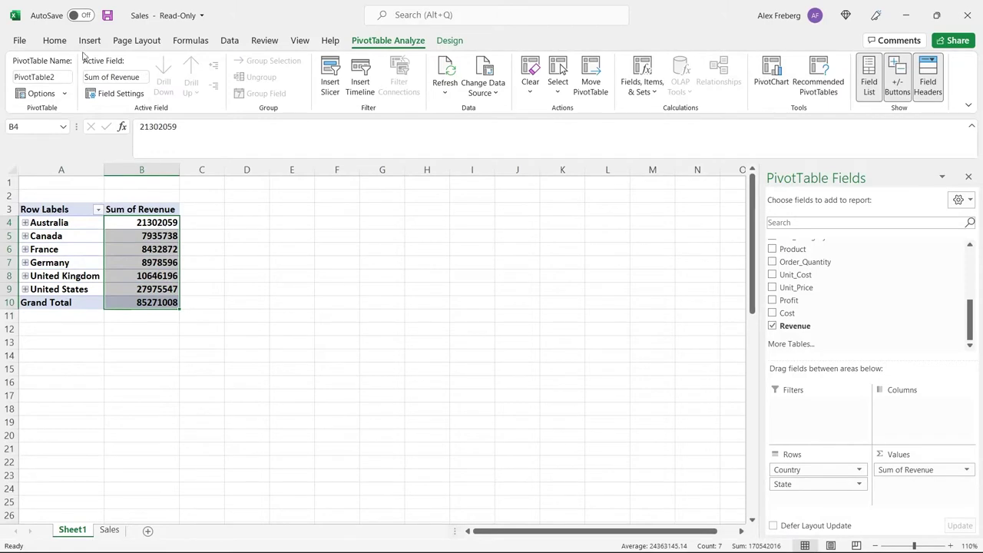
{"action": "left_click", "coordinate": [54, 40]}
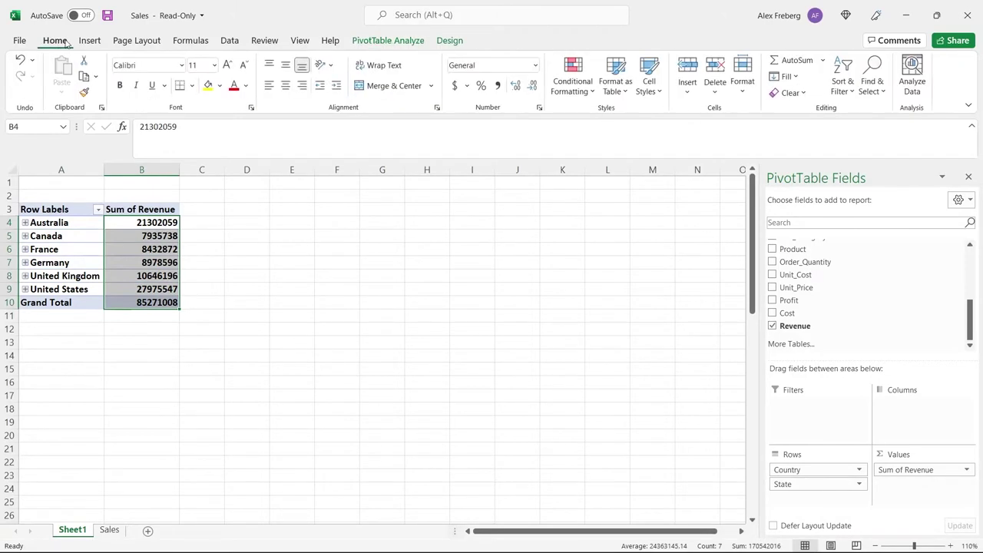
{"action": "left_click", "coordinate": [536, 67]}
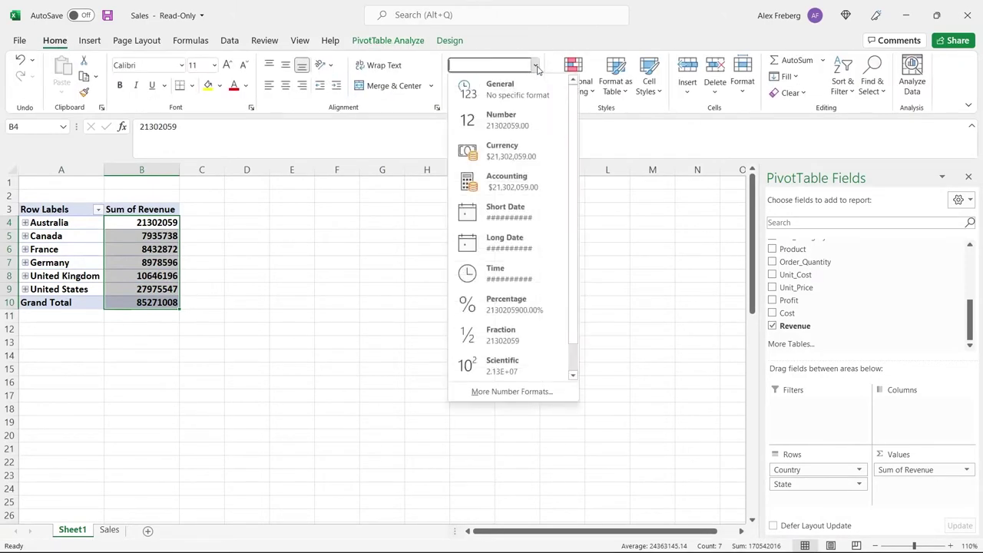
{"action": "left_click", "coordinate": [525, 154]}
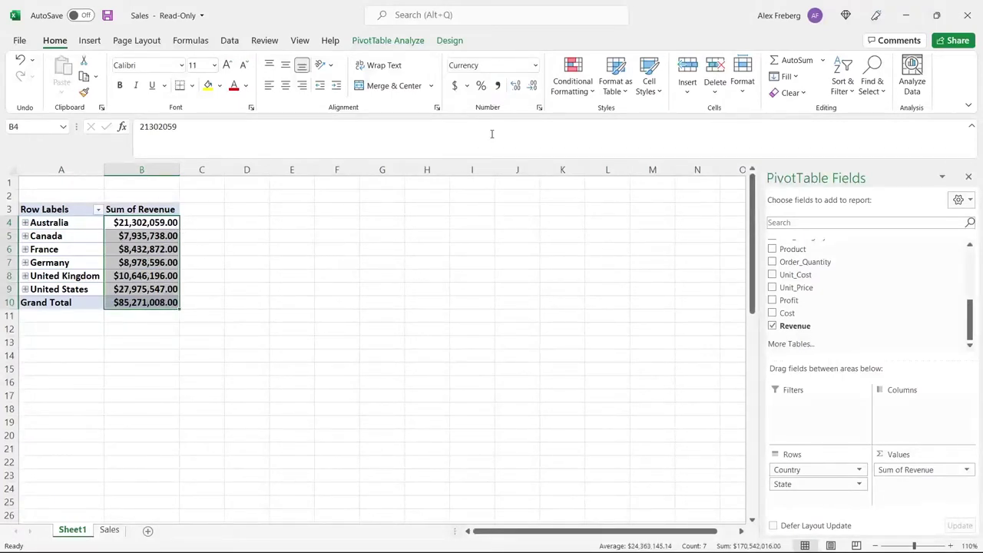
{"action": "left_click", "coordinate": [532, 87]}
{"action": "left_click", "coordinate": [532, 86]}
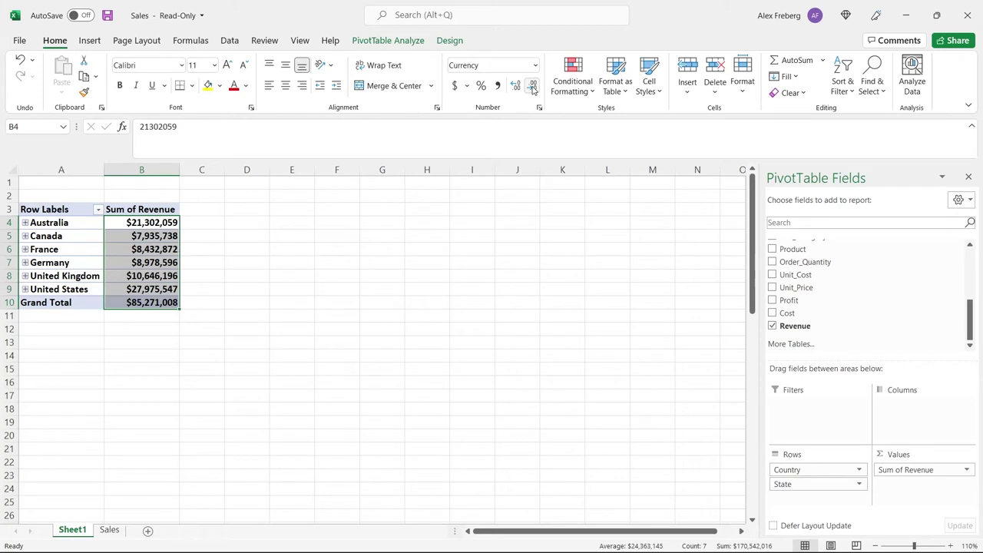
{"action": "left_click", "coordinate": [217, 263]}
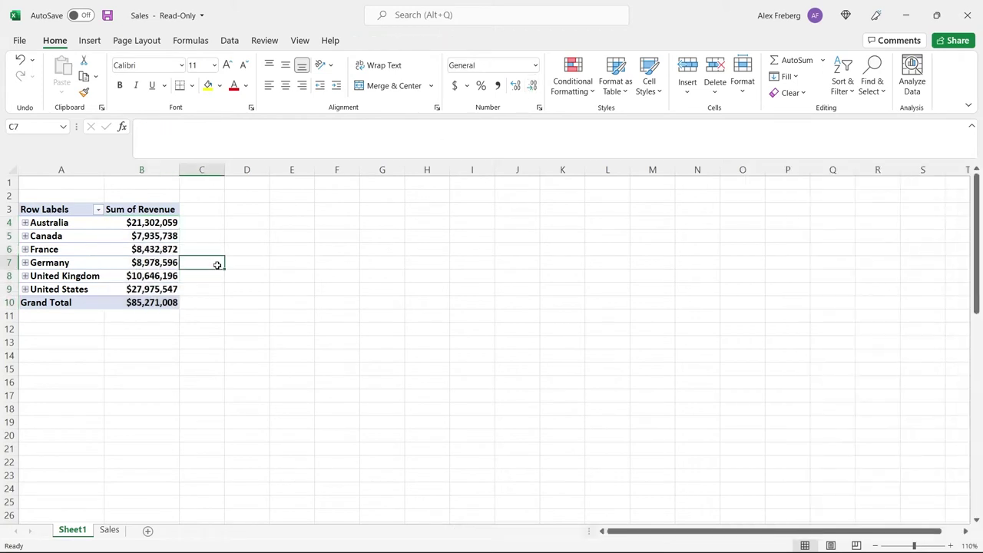
Step: Enter "Revenue Per Country" as the custom name in the value field settings of Sum of Revenue
{"action": "left_click", "coordinate": [157, 237]}
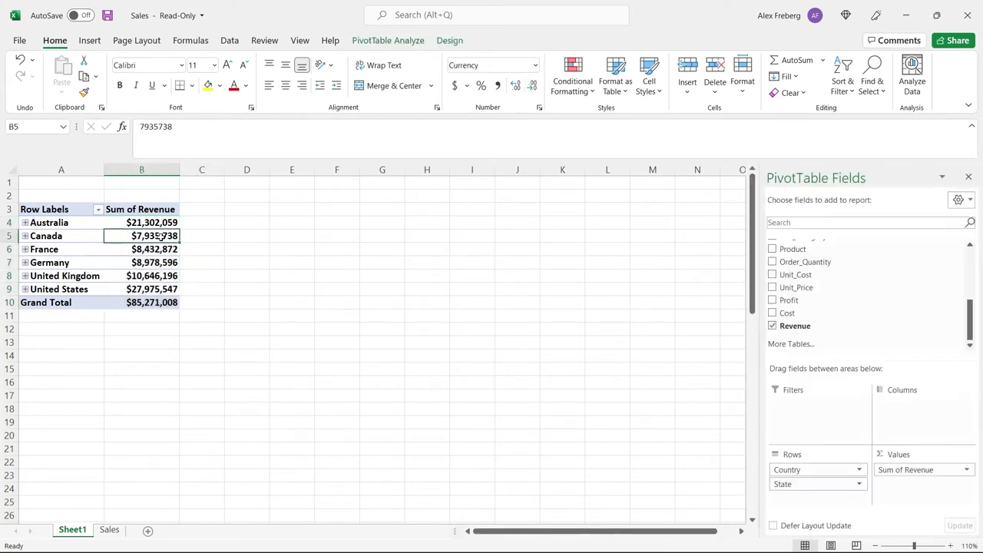
{"action": "left_click", "coordinate": [467, 87]}
{"action": "left_click", "coordinate": [467, 87]}
{"action": "left_click", "coordinate": [967, 470]}
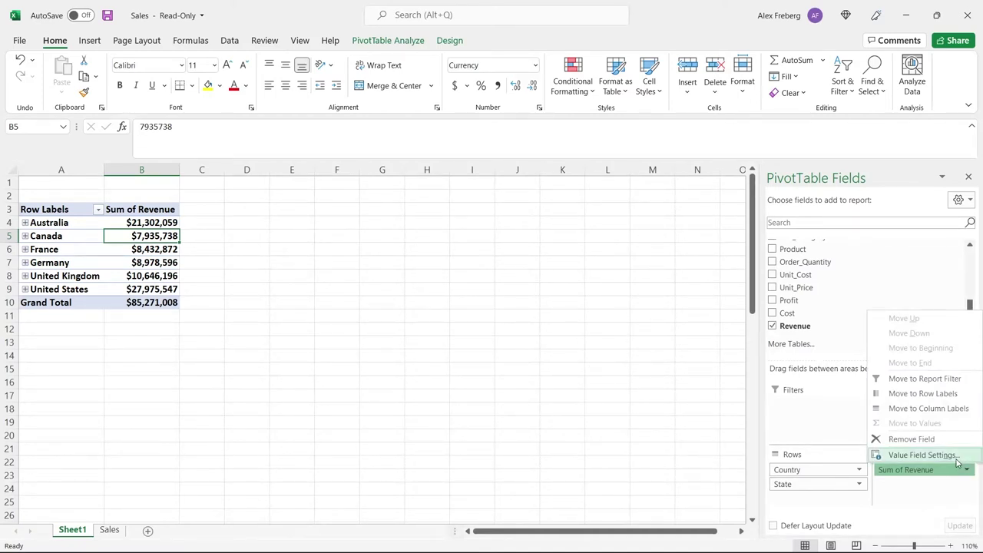
{"action": "left_click", "coordinate": [921, 454]}
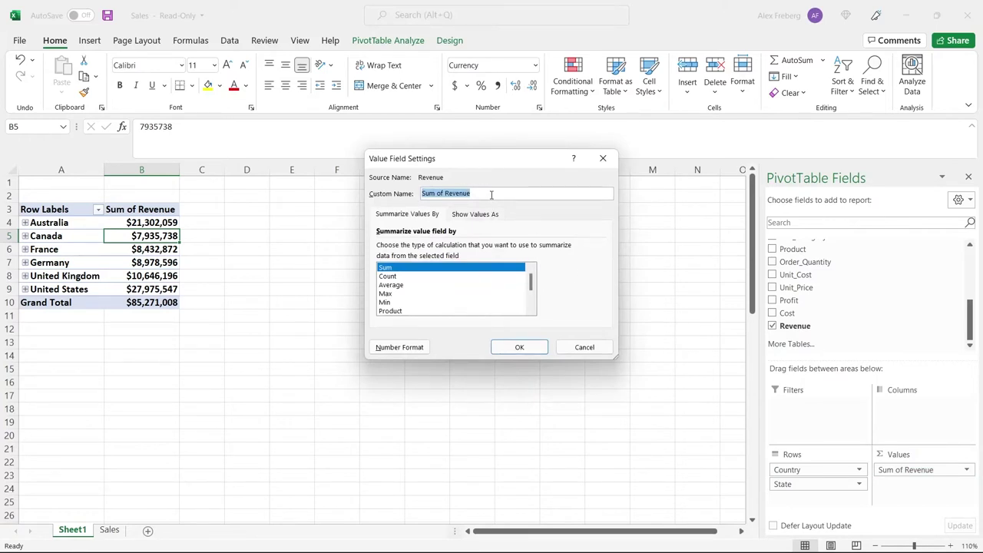
{"action": "type", "text": "Revenu"}
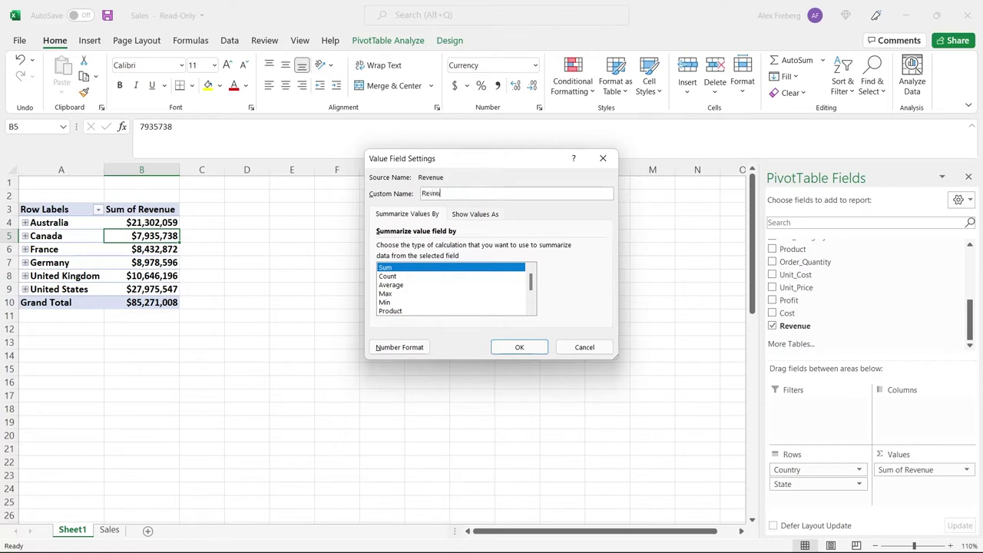
{"action": "type", "text": "e"}
{"action": "key", "text": "BackSpace"}
{"action": "key", "text": "BackSpace"}
{"action": "key", "text": "BackSpace"}
{"action": "key", "text": "BackSpace"}
{"action": "mouse_move", "coordinate": [533, 287]}
{"action": "left_mouse_down"}
{"action": "mouse_move", "coordinate": [532, 301]}
{"action": "mouse_move", "coordinate": [533, 280]}
{"action": "left_mouse_up"}
{"action": "mouse_move", "coordinate": [532, 284]}
{"action": "left_mouse_down"}
{"action": "mouse_move", "coordinate": [532, 301]}
{"action": "mouse_move", "coordinate": [535, 272]}
{"action": "left_mouse_up"}
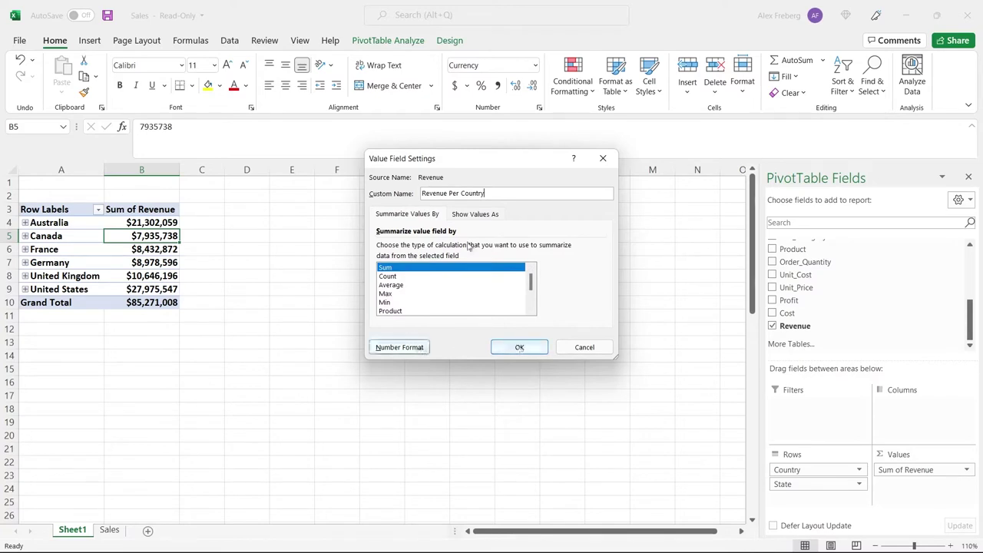
Step: Show the revenue values as % of Grand Total and apply the value field settings
{"action": "left_click", "coordinate": [496, 216]}
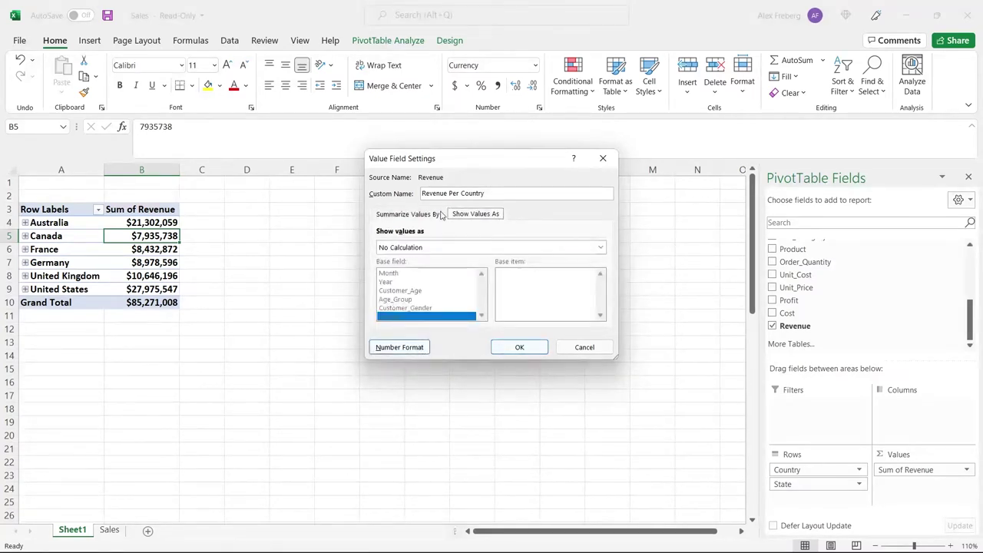
{"action": "left_click", "coordinate": [480, 249]}
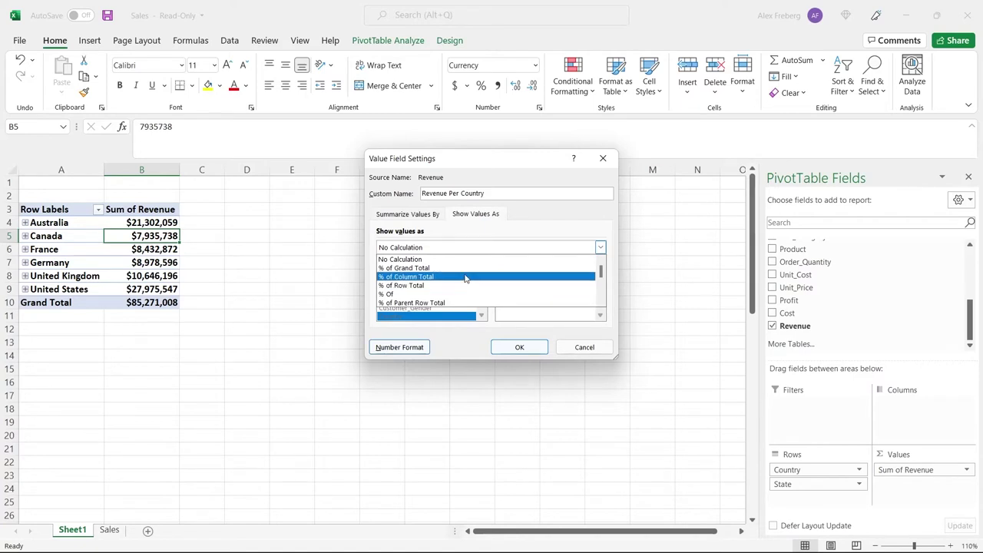
{"action": "left_click", "coordinate": [469, 268]}
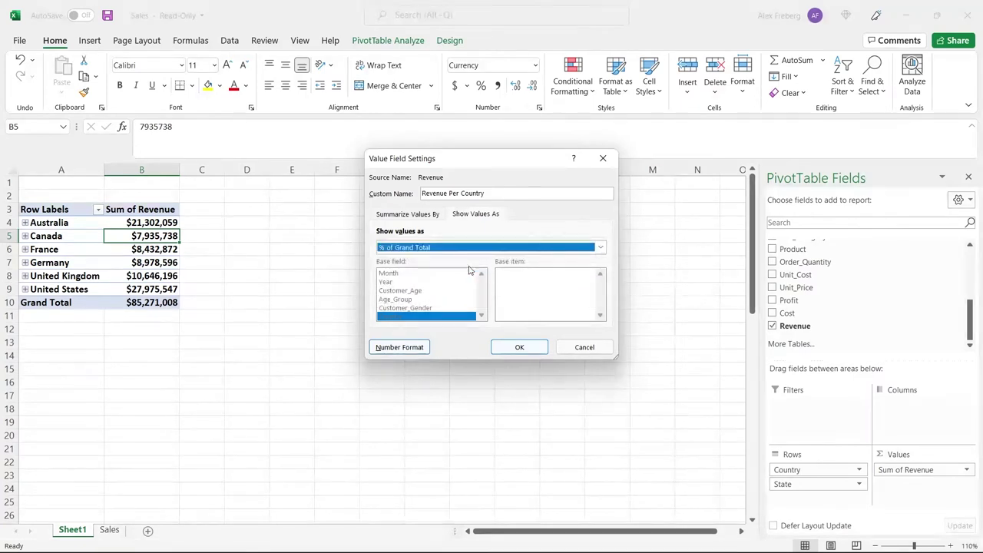
{"action": "left_click", "coordinate": [518, 347]}
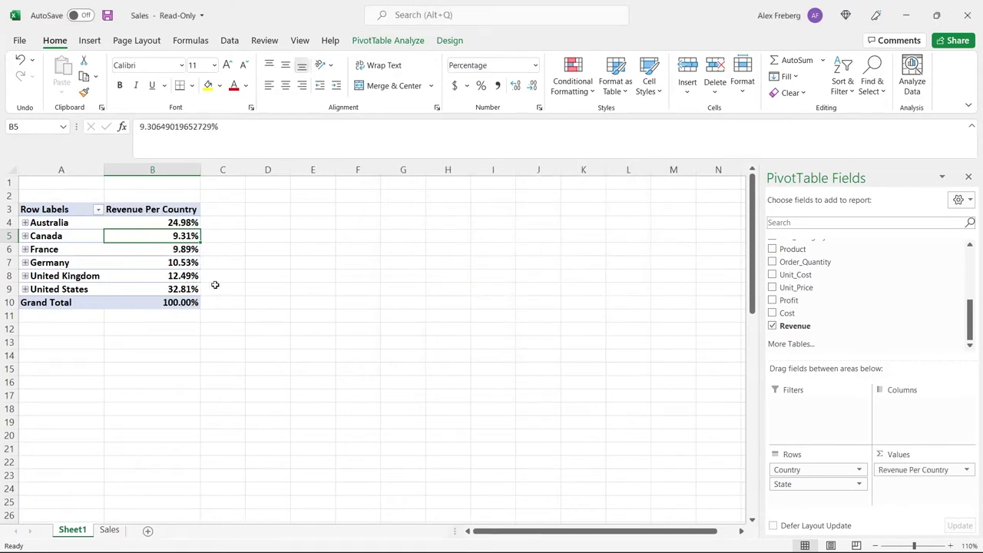
Step: Check the countries' revenue shares and sort the countries by Revenue Per Country from largest to smallest
{"action": "left_click", "coordinate": [144, 289]}
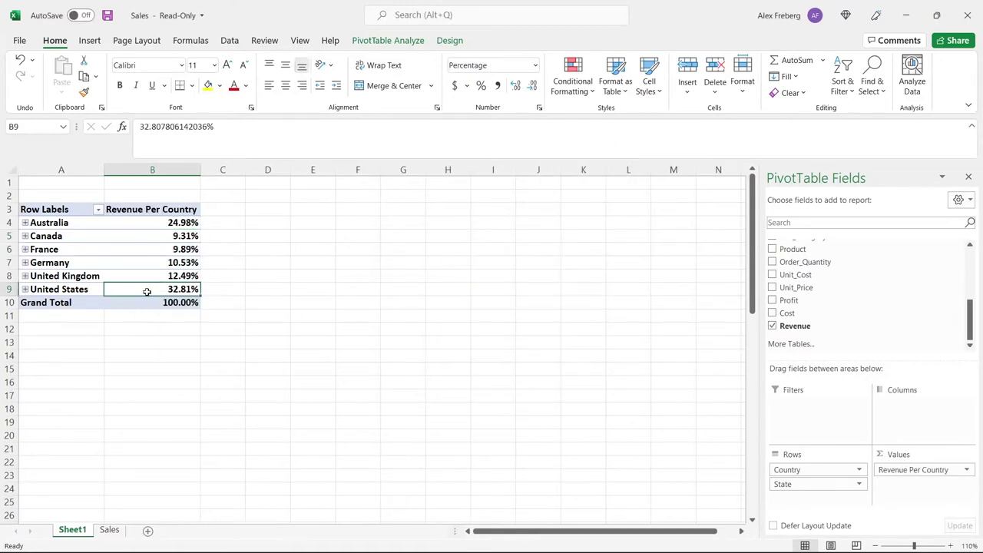
{"action": "mouse_move", "coordinate": [147, 291]}
{"action": "left_click_drag", "start_coordinate": [80, 287], "coordinate": [83, 224]}
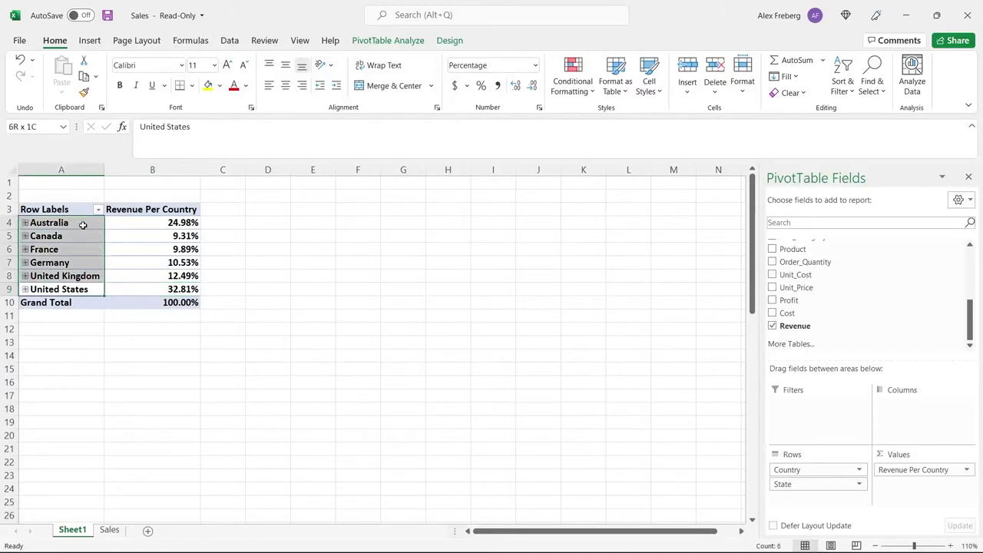
{"action": "left_click", "coordinate": [142, 222]}
{"action": "left_click", "coordinate": [248, 284]}
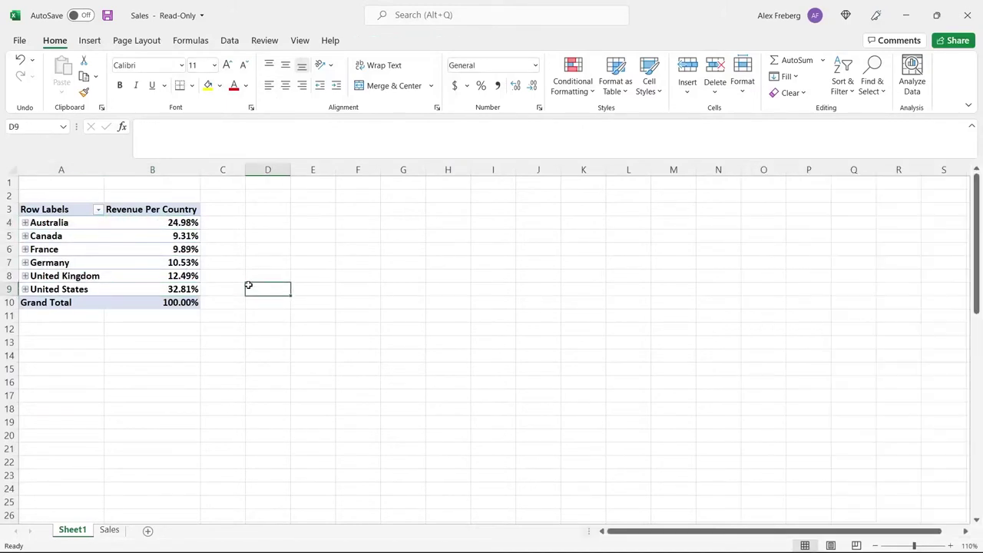
{"action": "left_click", "coordinate": [154, 224]}
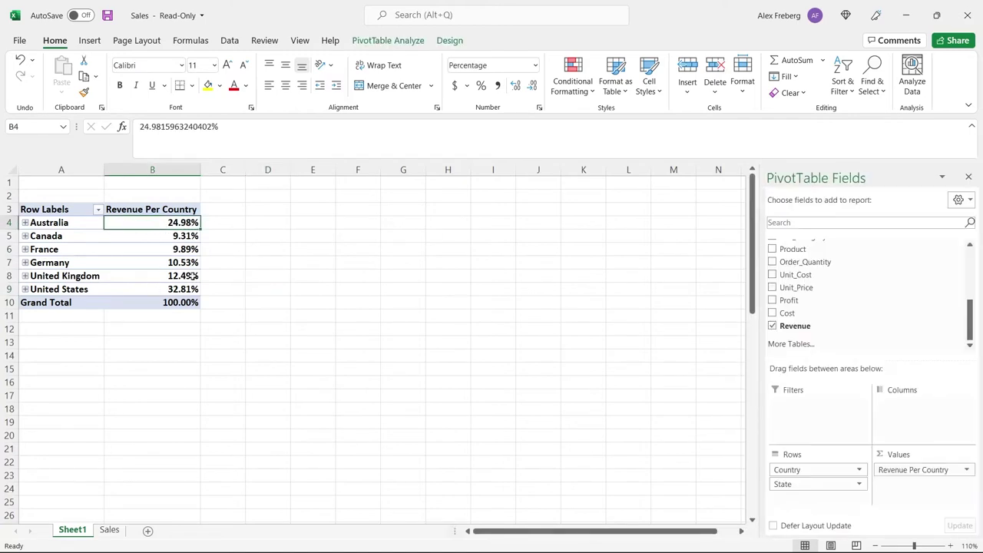
{"action": "mouse_move", "coordinate": [154, 222]}
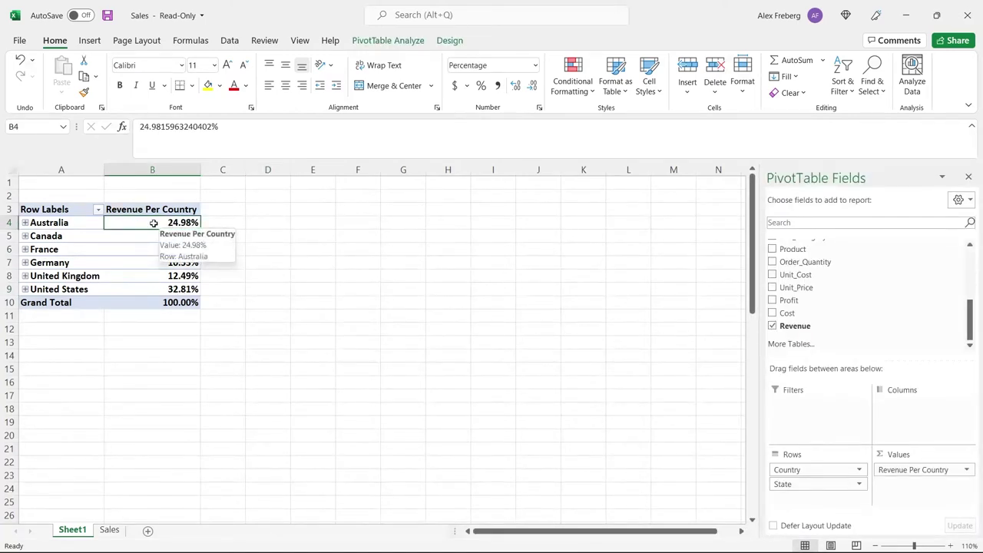
{"action": "right_click", "coordinate": [154, 224]}
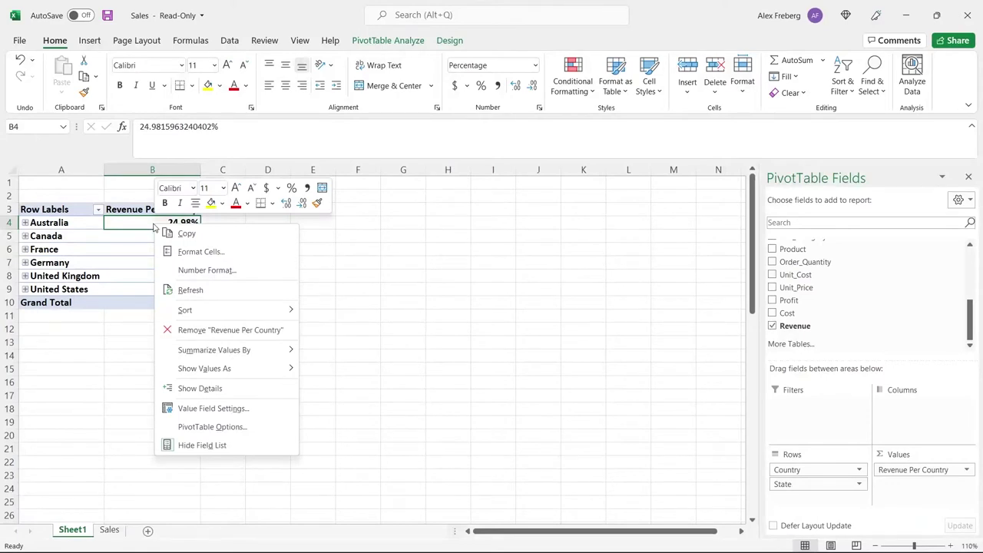
{"action": "mouse_move", "coordinate": [233, 310]}
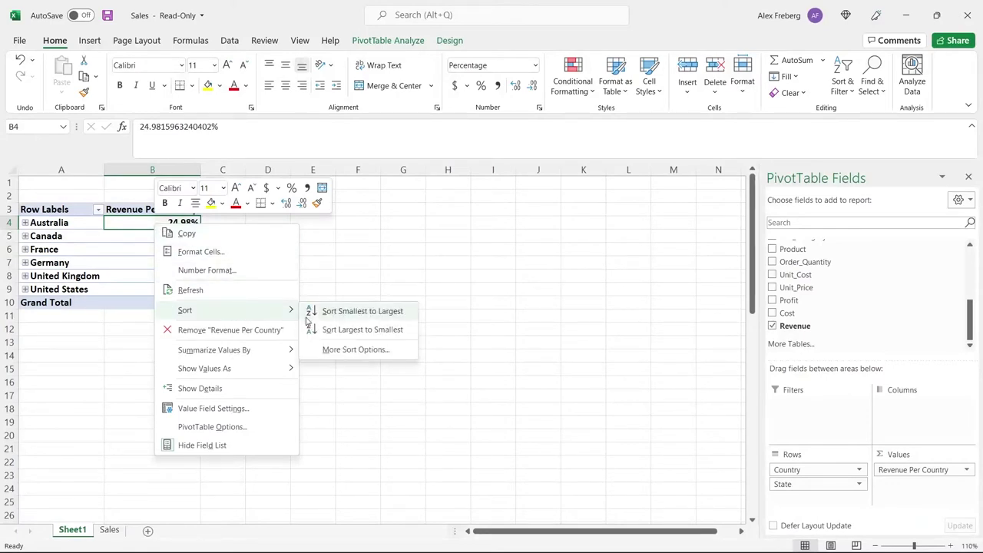
{"action": "left_click", "coordinate": [364, 329]}
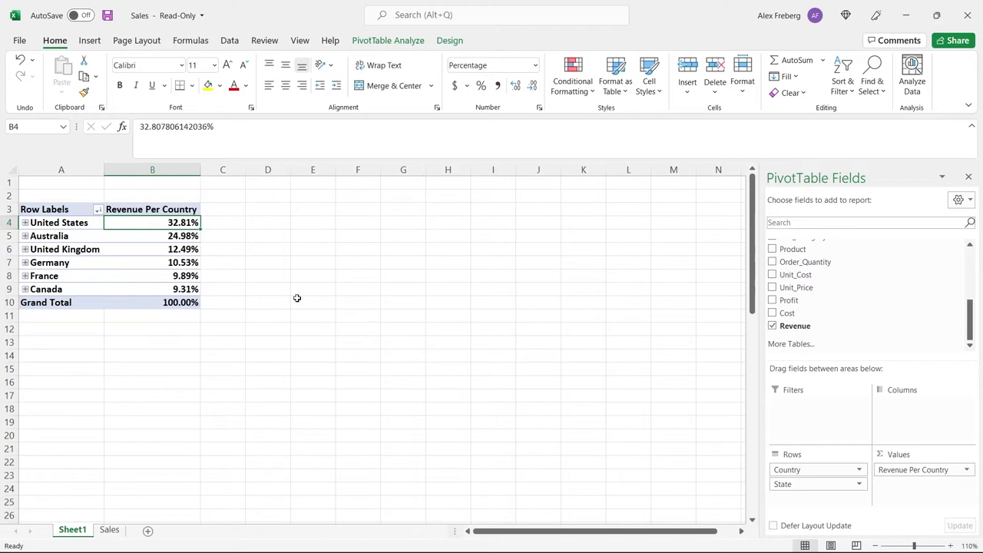
Step: Expand the United States, sort its states by revenue share from largest to smallest, and check California's share
{"action": "left_click_drag", "start_coordinate": [47, 223], "coordinate": [144, 220]}
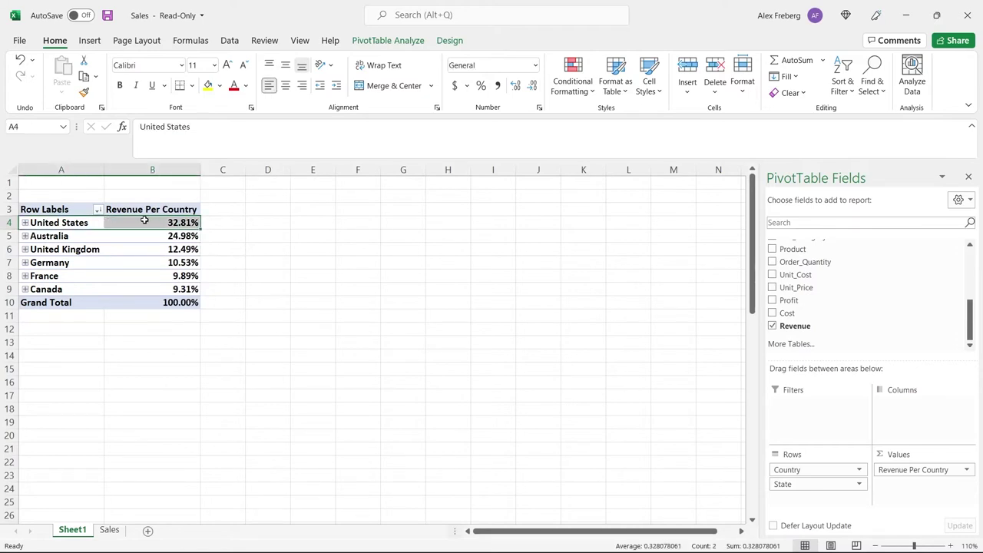
{"action": "left_click", "coordinate": [25, 223]}
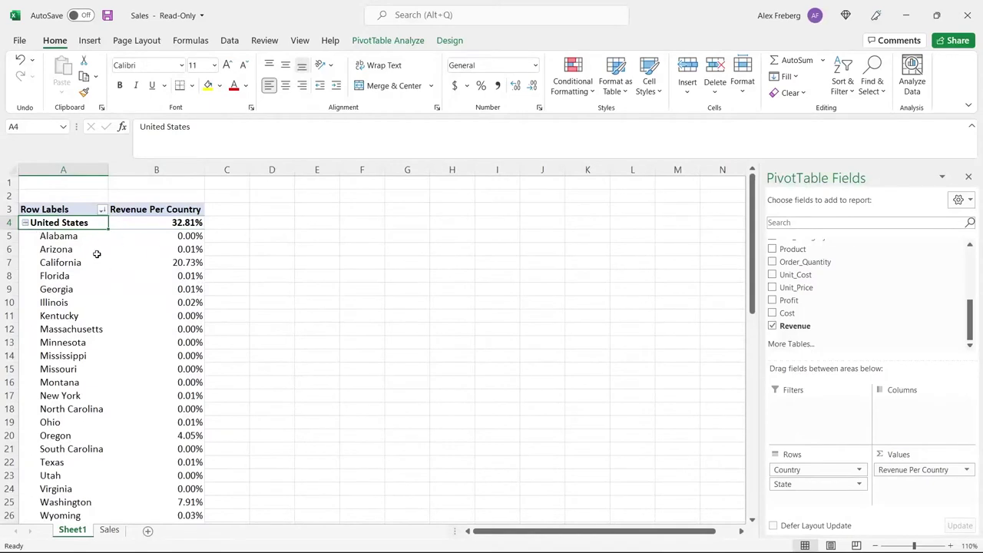
{"action": "right_click", "coordinate": [168, 233]}
{"action": "mouse_move", "coordinate": [265, 326]}
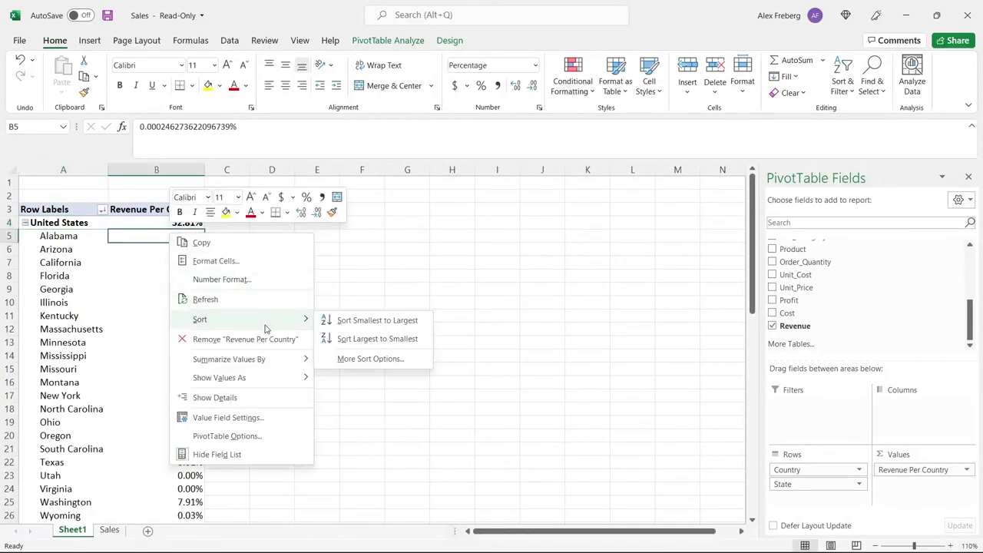
{"action": "left_click", "coordinate": [358, 338]}
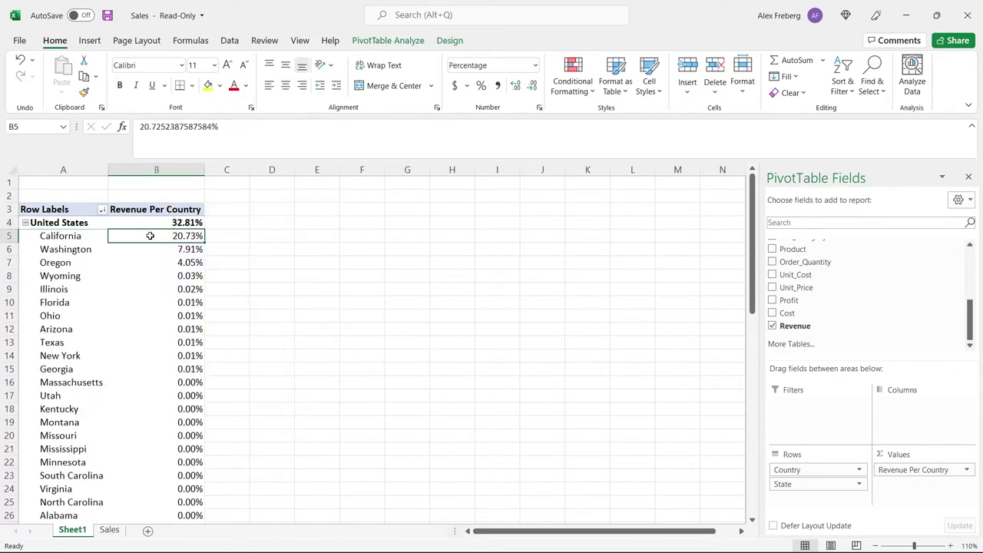
{"action": "left_click", "coordinate": [79, 236]}
{"action": "left_click", "coordinate": [136, 236]}
Step: Undo the state sort, the United States expansion, the country sort, and the revenue field's custom name and percentage display
{"action": "key", "text": "ctrl+z"}
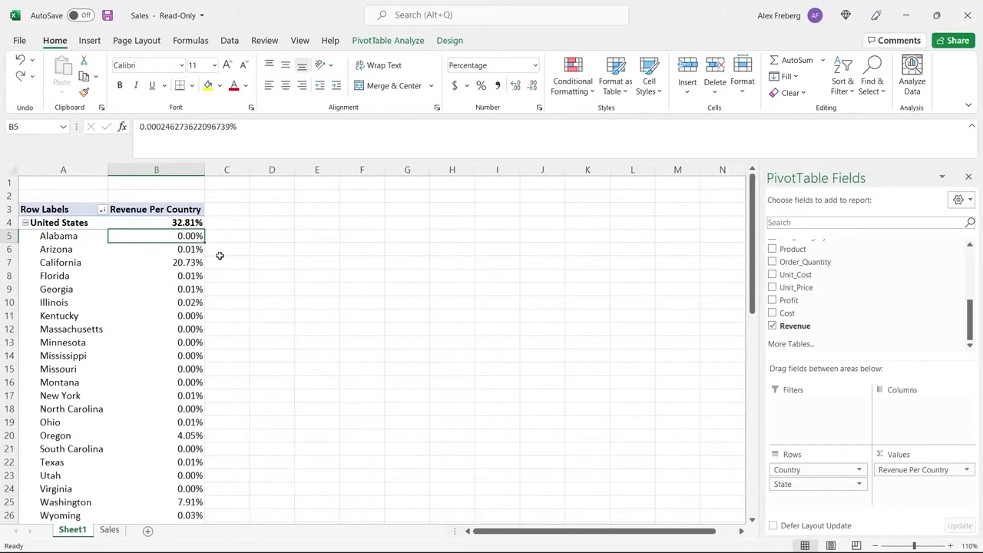
{"action": "key", "text": "ctrl+z"}
{"action": "key", "text": "ctrl+z"}
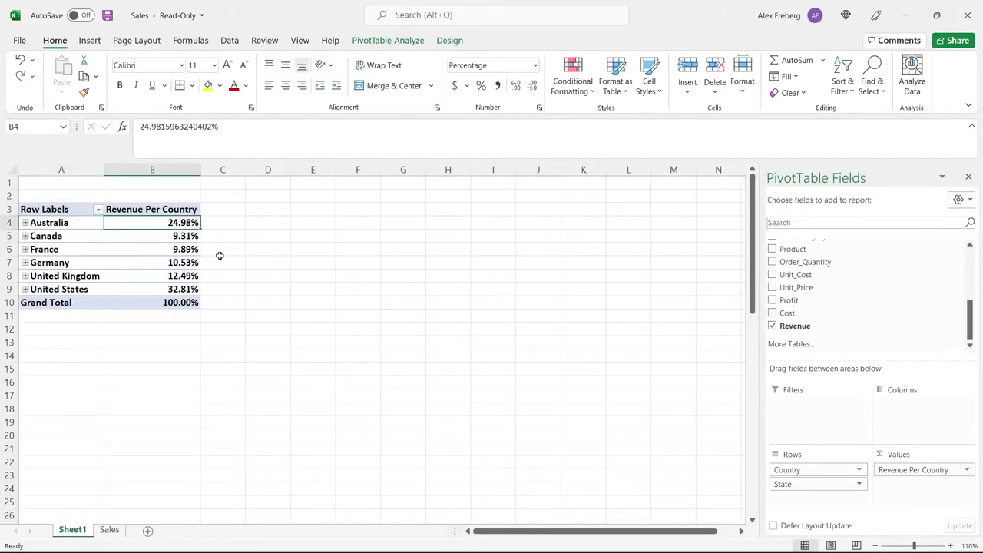
{"action": "key", "text": "ctrl+z"}
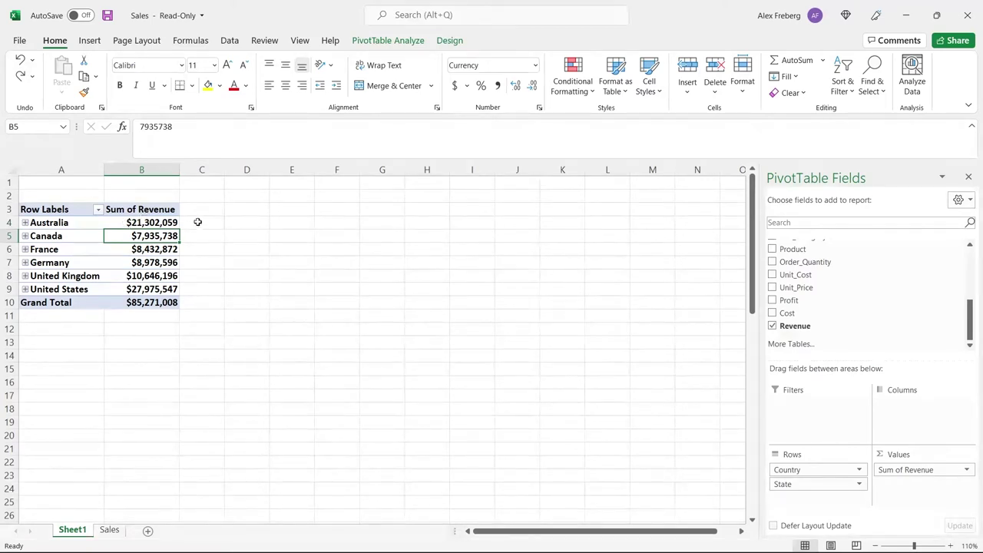
Step: Add the Cost field to the PivotTable values as a sum, below Sum of Revenue
{"action": "mouse_move", "coordinate": [152, 251]}
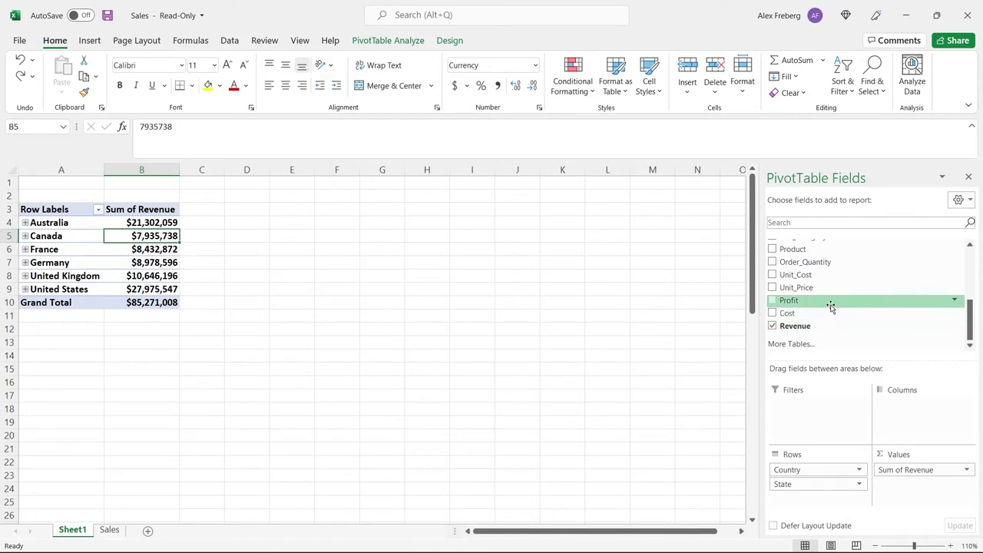
{"action": "left_click_drag", "start_coordinate": [831, 311], "coordinate": [910, 491]}
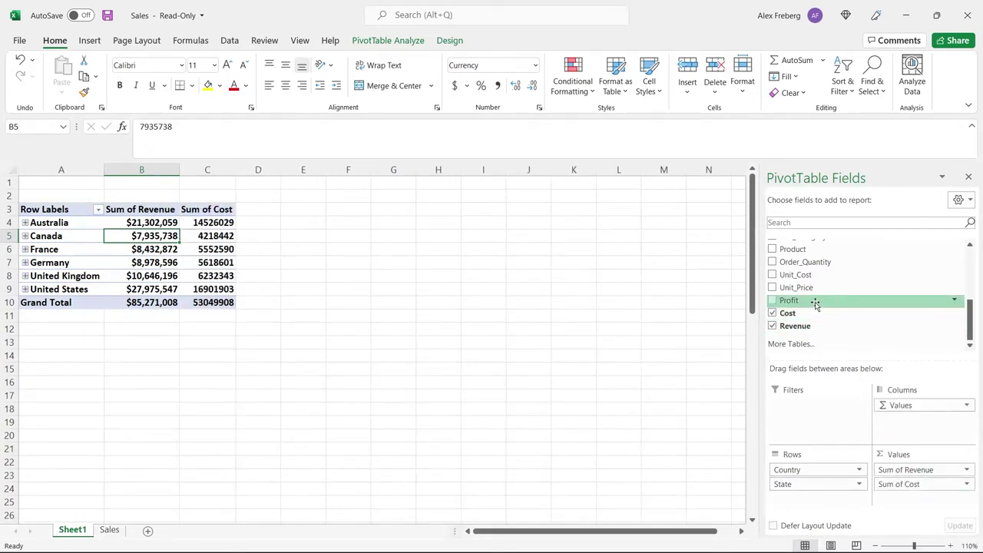
Step: Add the Profit field to the PivotTable values as a sum and format the cost and profit figures as Currency without decimals
{"action": "left_click_drag", "start_coordinate": [817, 301], "coordinate": [908, 504]}
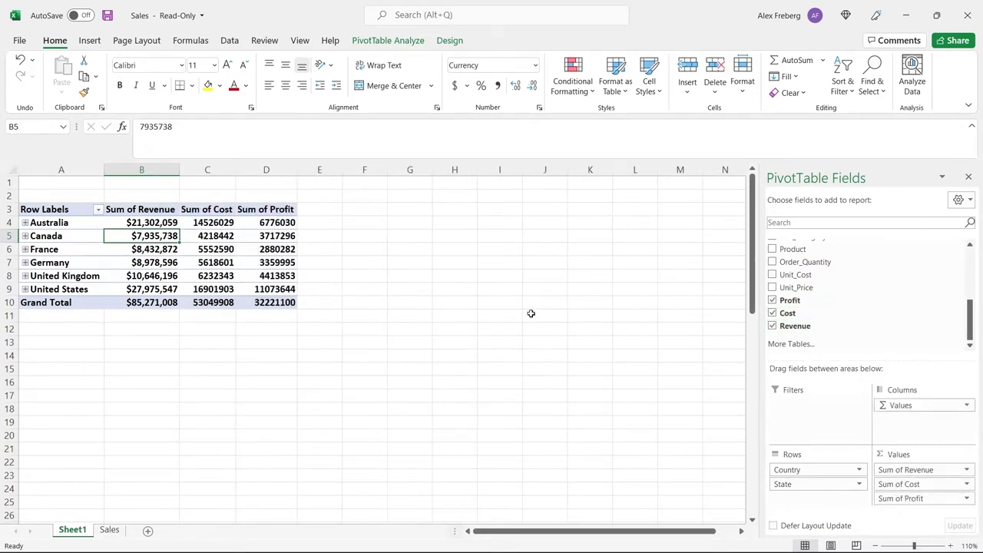
{"action": "left_click_drag", "start_coordinate": [206, 223], "coordinate": [273, 302]}
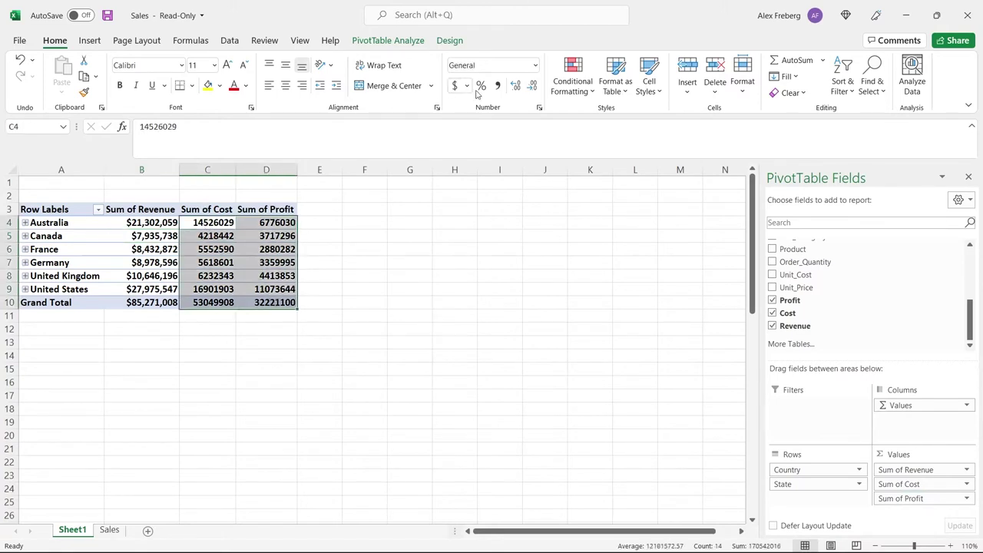
{"action": "left_click", "coordinate": [535, 65]}
{"action": "left_click", "coordinate": [517, 153]}
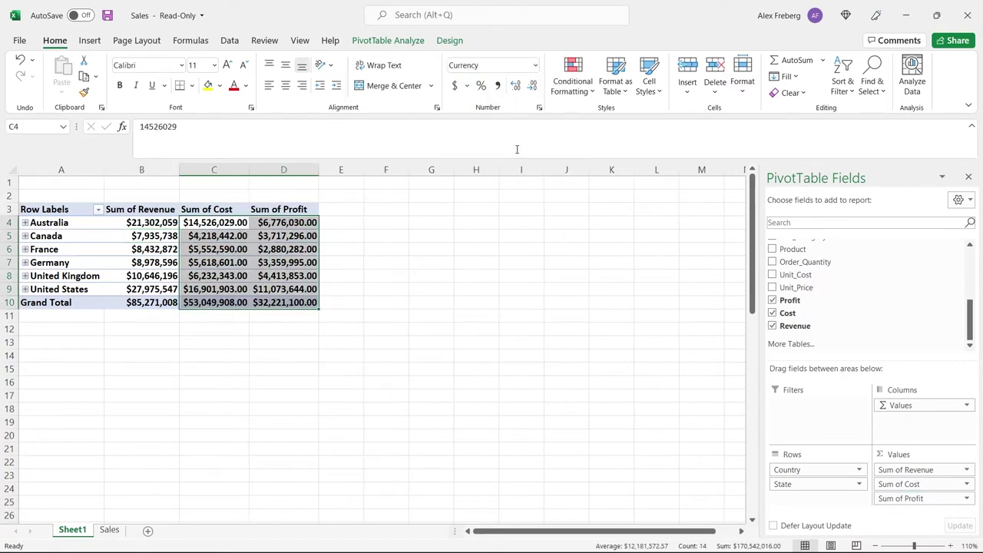
{"action": "left_click", "coordinate": [533, 86]}
{"action": "left_click", "coordinate": [533, 87]}
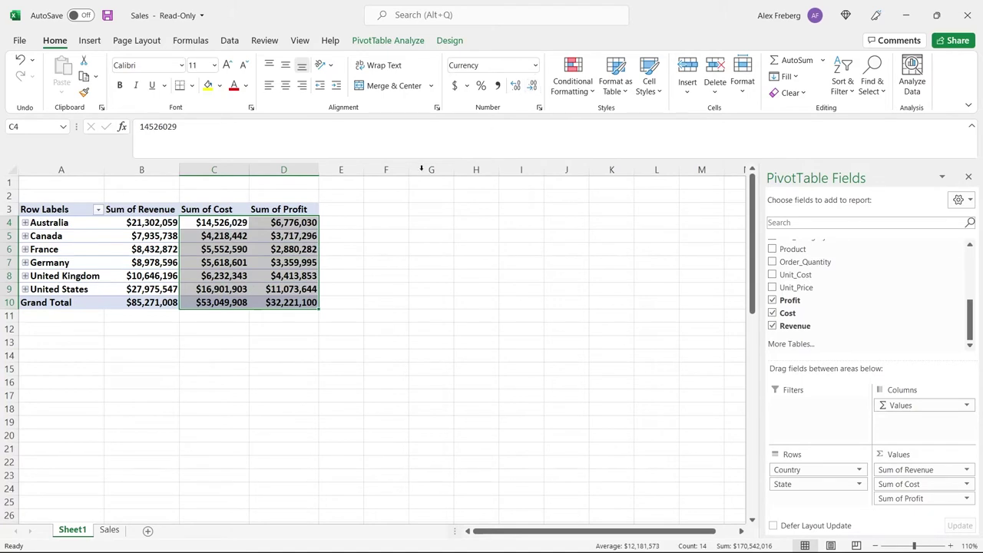
{"action": "left_click", "coordinate": [350, 265]}
{"action": "left_click", "coordinate": [307, 262]}
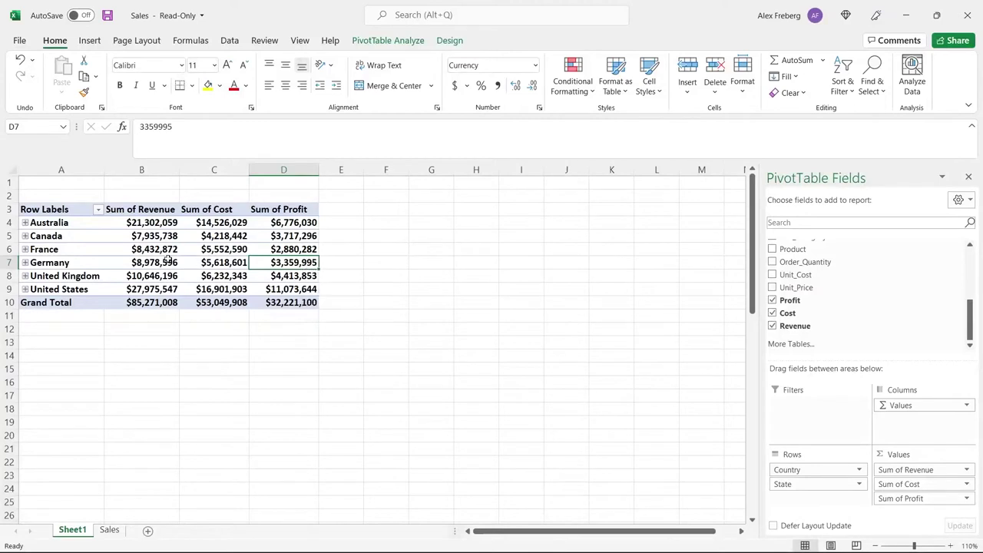
Step: Compare the revenue, cost and profit values in the United States row
{"action": "left_click", "coordinate": [148, 289]}
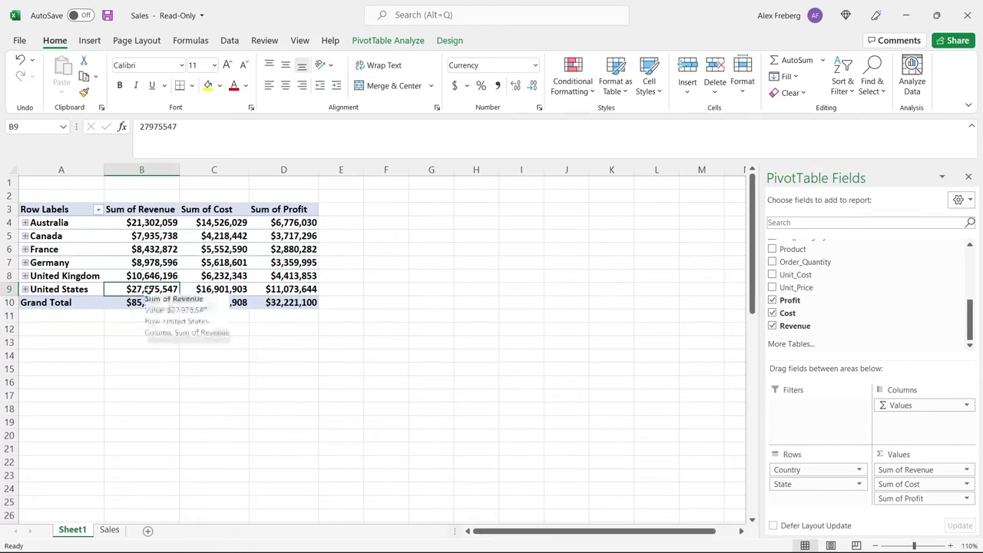
{"action": "left_click", "coordinate": [222, 290]}
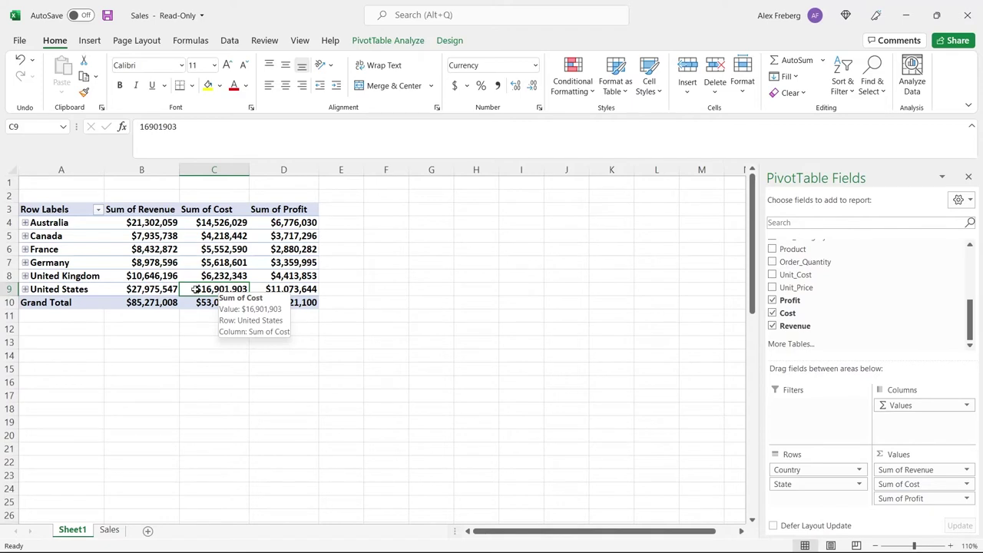
{"action": "left_click", "coordinate": [293, 291]}
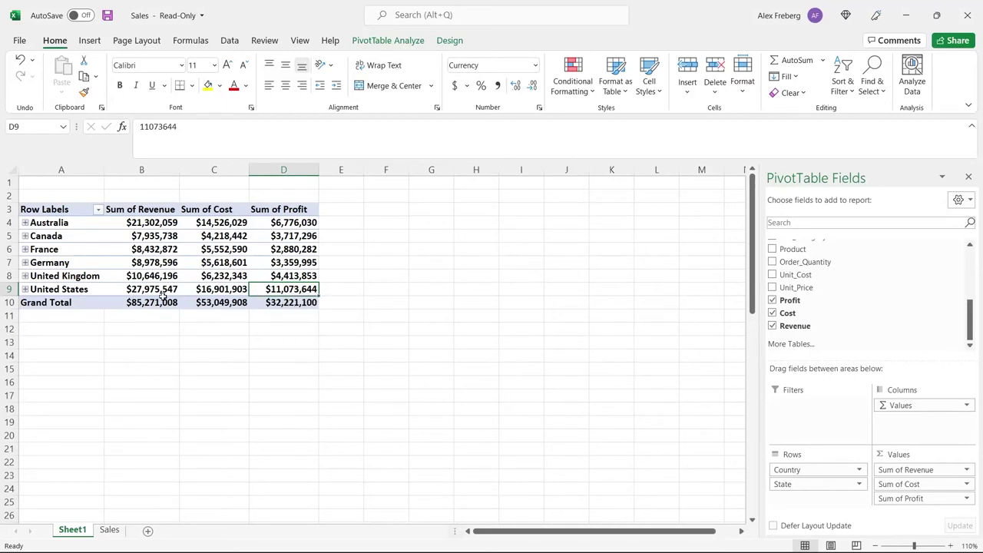
{"action": "mouse_move", "coordinate": [294, 292]}
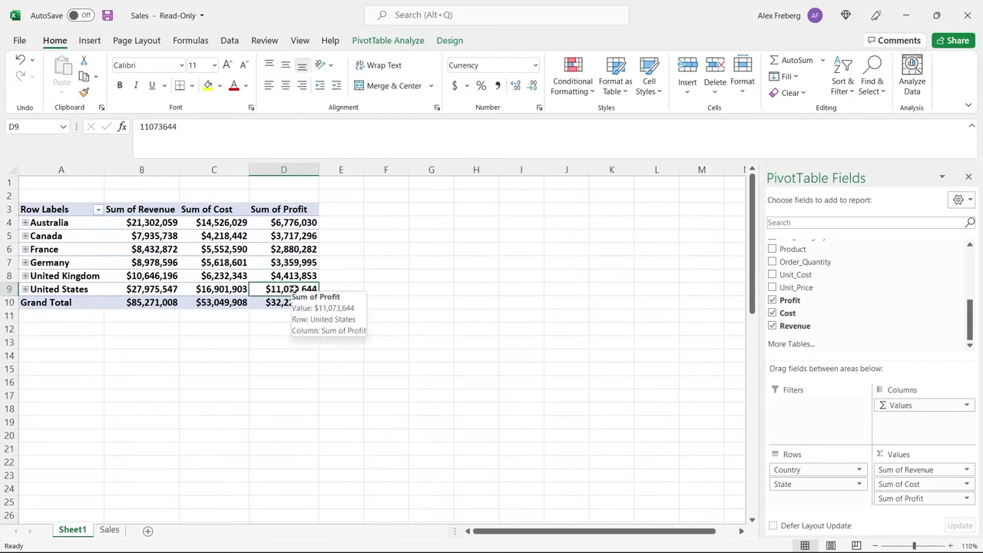
{"action": "left_click", "coordinate": [158, 289]}
{"action": "left_click", "coordinate": [207, 289]}
{"action": "left_click", "coordinate": [294, 290]}
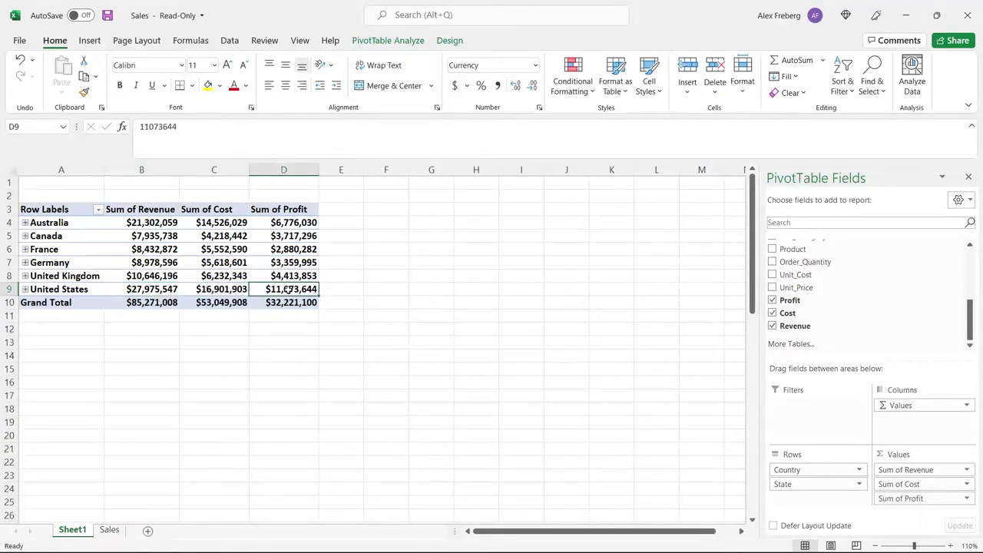
{"action": "left_click", "coordinate": [211, 291]}
{"action": "left_click", "coordinate": [158, 290]}
{"action": "left_click", "coordinate": [209, 290]}
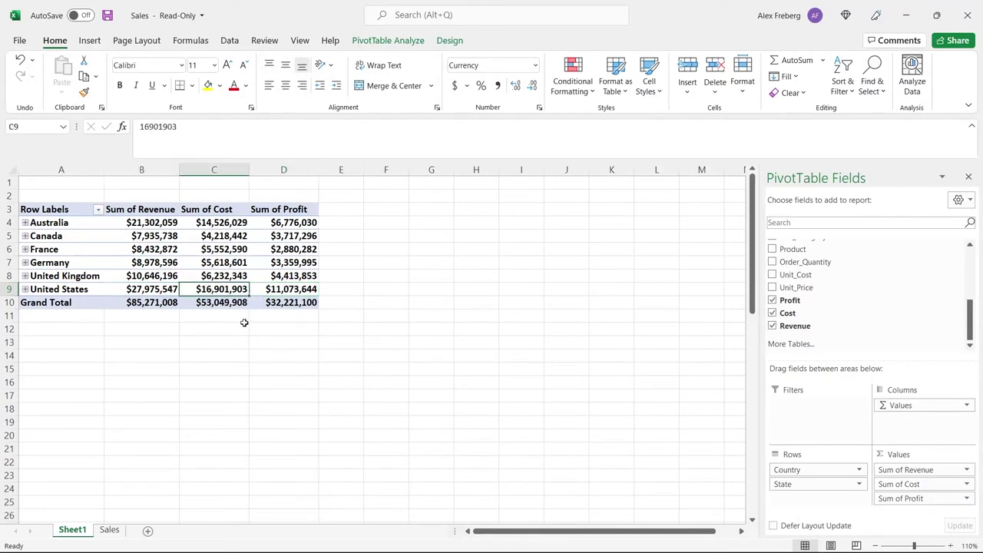
{"action": "left_click", "coordinate": [286, 287]}
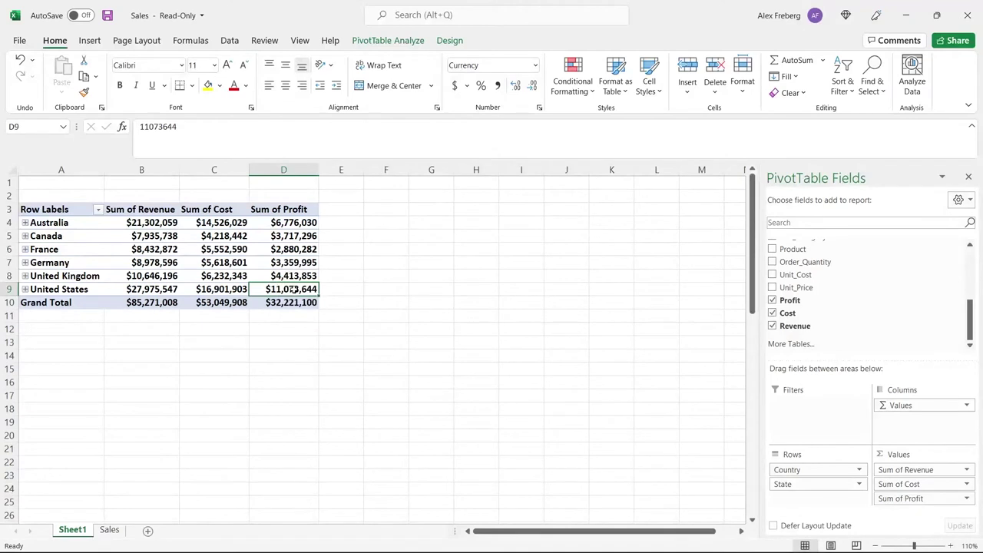
{"action": "mouse_move", "coordinate": [293, 289]}
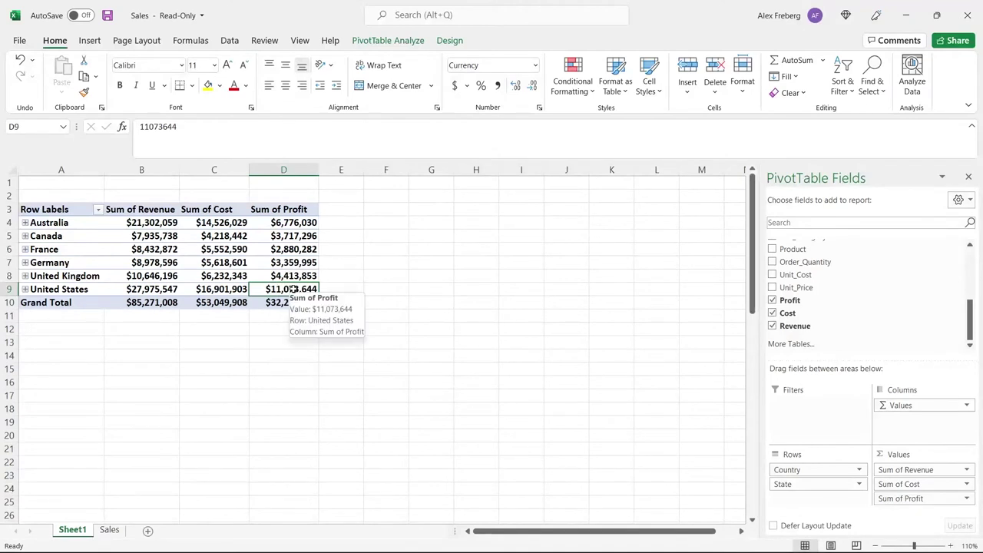
Step: Start a new PivotTable calculated field and name it CaculatedFieldDemo
{"action": "left_click", "coordinate": [398, 42]}
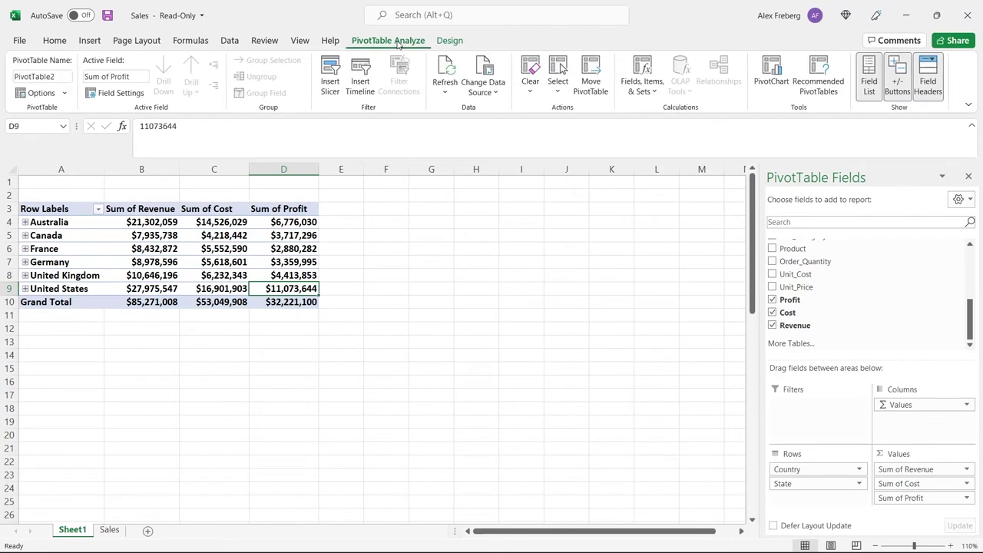
{"action": "left_click", "coordinate": [644, 69]}
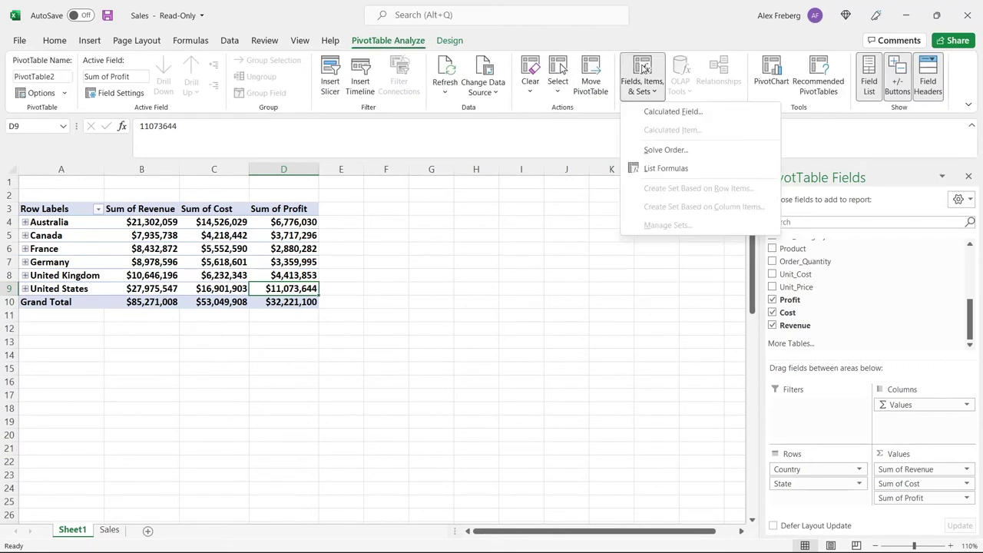
{"action": "left_click", "coordinate": [655, 113]}
{"action": "left_click_drag", "start_coordinate": [527, 158], "coordinate": [688, 130]}
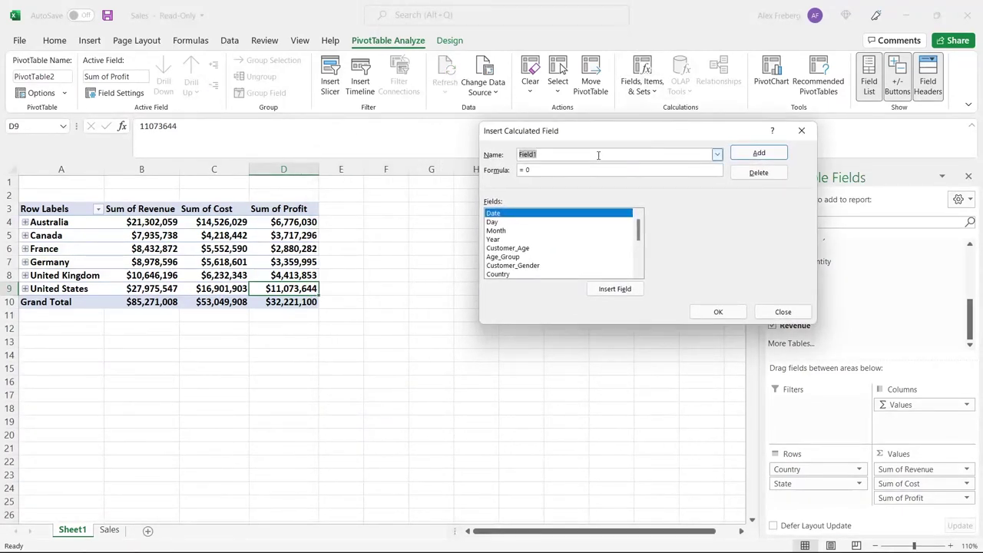
{"action": "type", "text": "De"}
{"action": "key", "text": "BackSpace"}
{"action": "type", "text": "CA"}
{"action": "key", "text": "BackSpace"}
{"action": "type", "text": "aculated"}
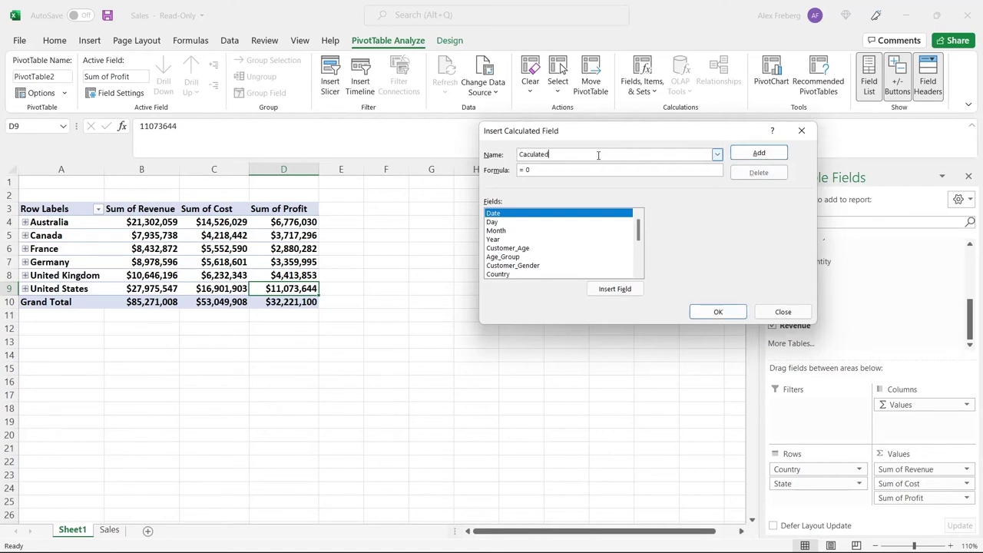
{"action": "type", "text": "FieldDemo"}
Step: Define the calculated field's formula as =(Revenue- Cost) using the listed fields, and add it to the PivotTable
{"action": "left_click_drag", "start_coordinate": [641, 235], "coordinate": [637, 262]}
{"action": "left_click", "coordinate": [519, 274]}
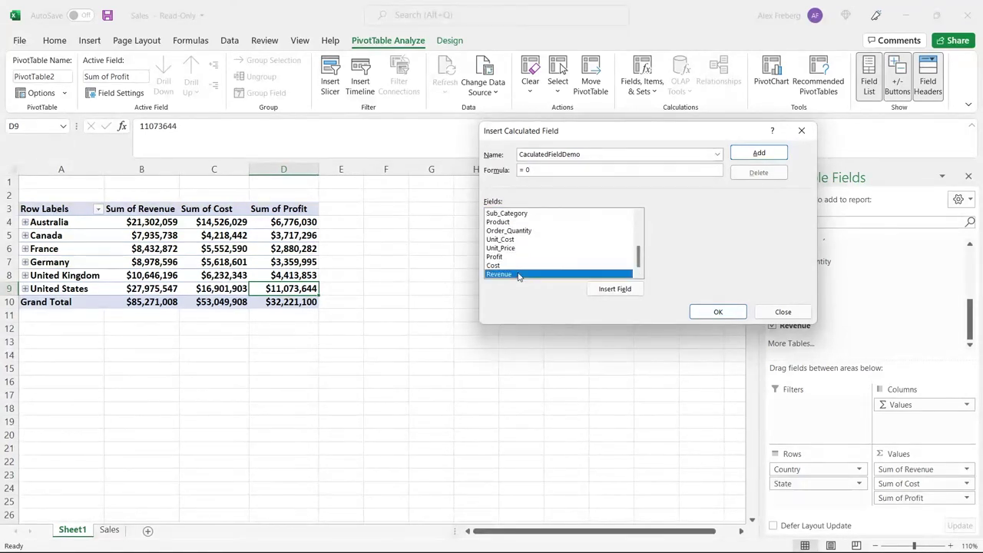
{"action": "left_click", "coordinate": [608, 288]}
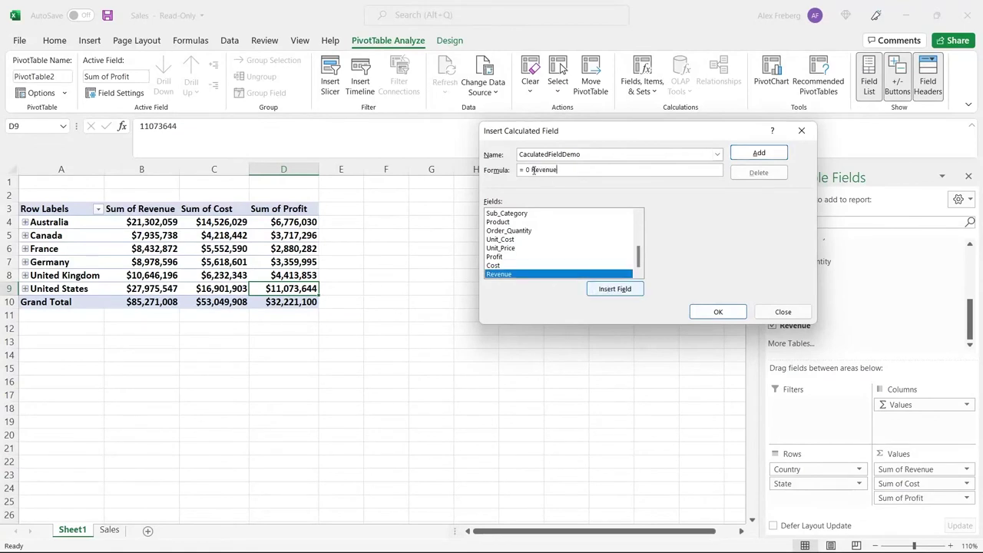
{"action": "left_click", "coordinate": [532, 170]}
{"action": "key", "text": "BackSpace"}
{"action": "key", "text": "BackSpace"}
{"action": "key", "text": "BackSpace"}
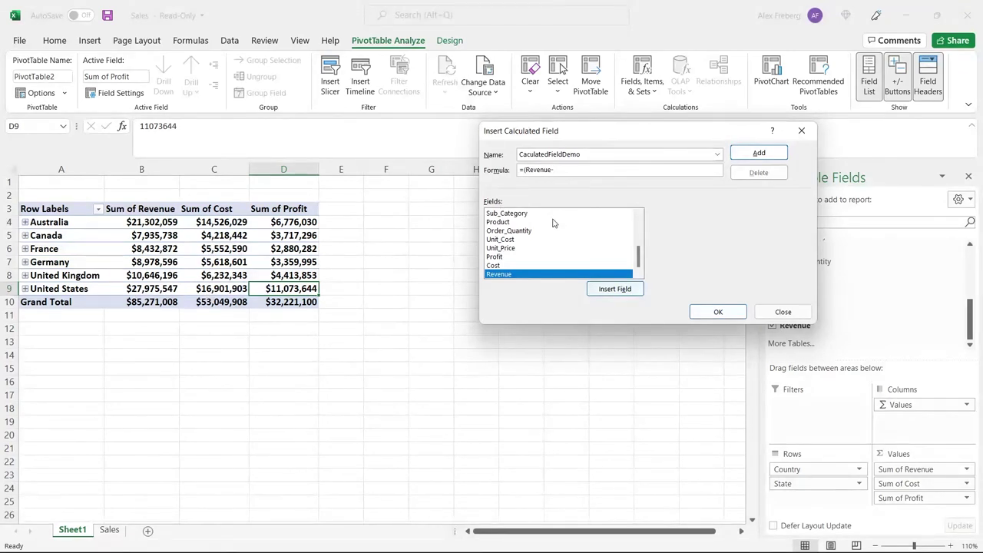
{"action": "left_click", "coordinate": [519, 266]}
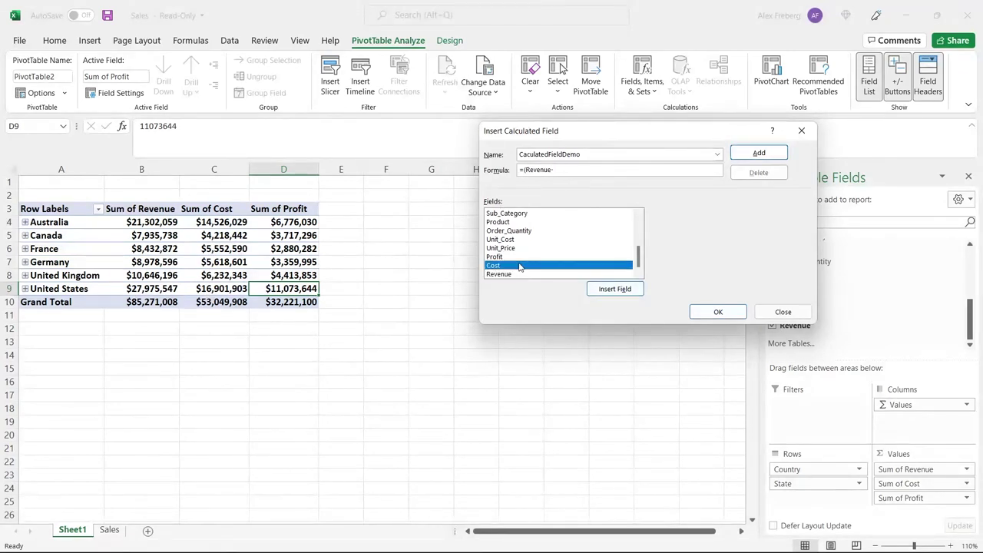
{"action": "left_click", "coordinate": [618, 291]}
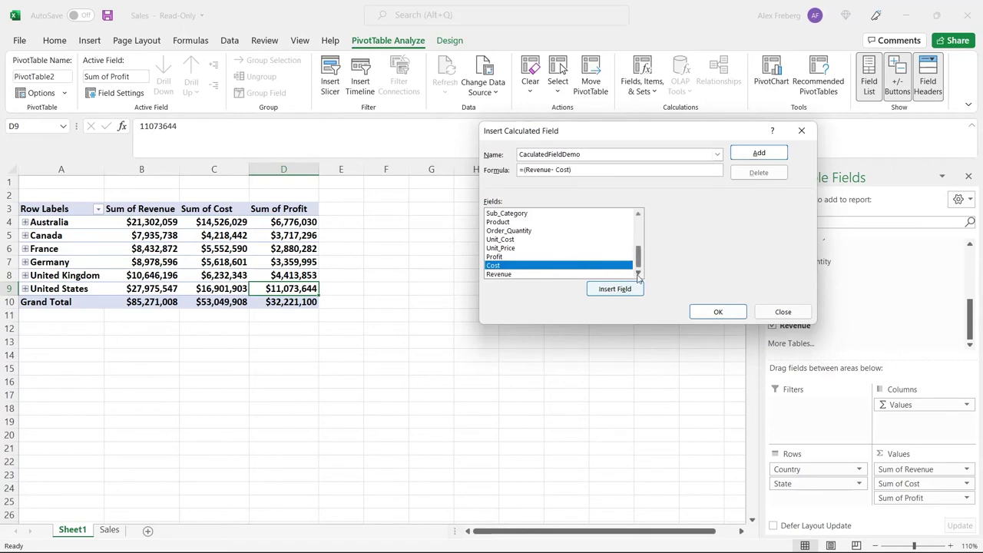
{"action": "left_click", "coordinate": [717, 312]}
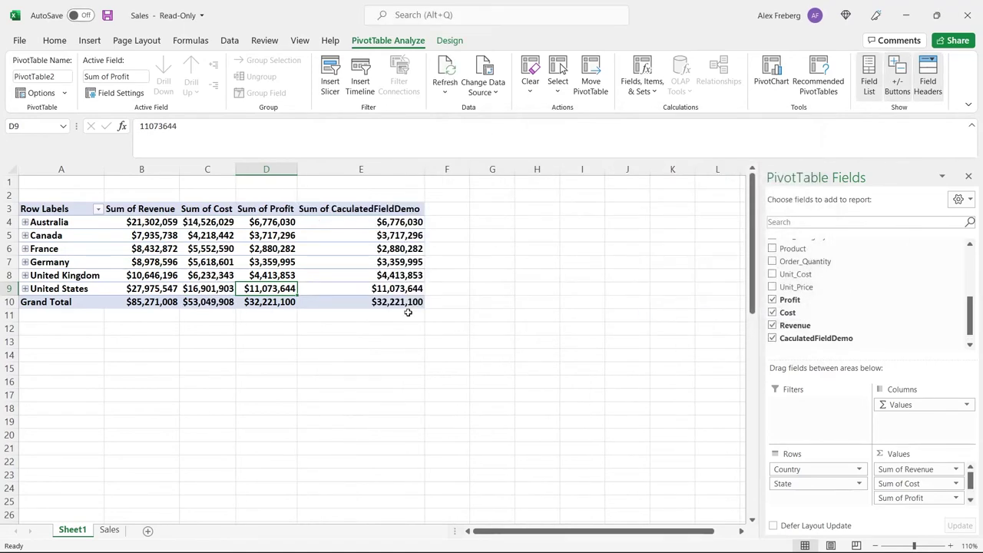
Step: Compare the calculated field with Sum of Profit in the grand total, United States and United Kingdom rows
{"action": "left_click", "coordinate": [360, 301]}
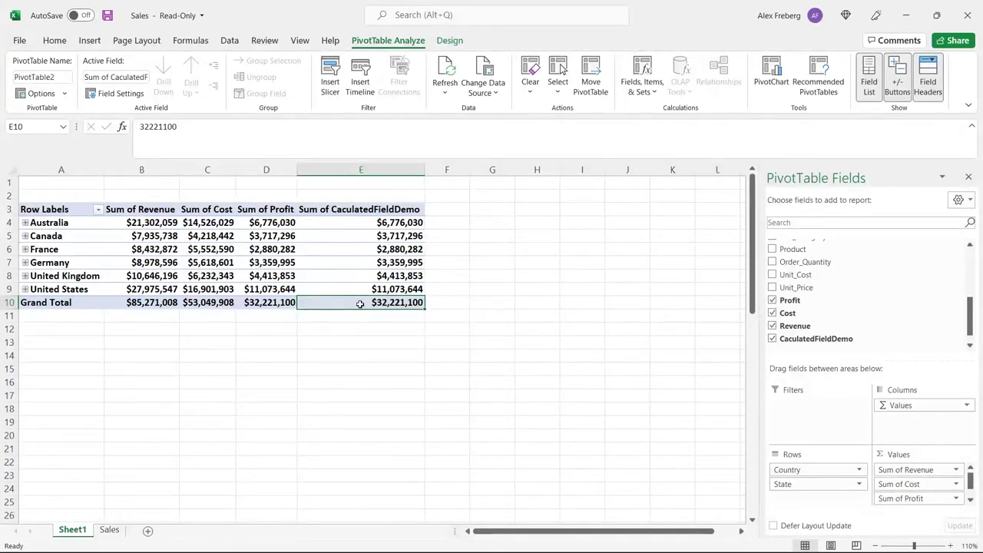
{"action": "left_click", "coordinate": [270, 305]}
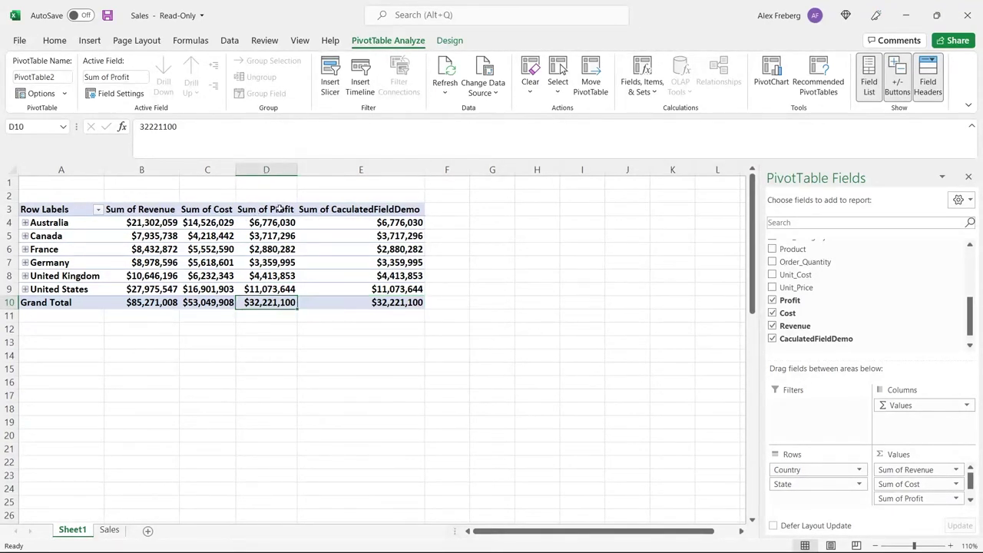
{"action": "left_click", "coordinate": [268, 289]}
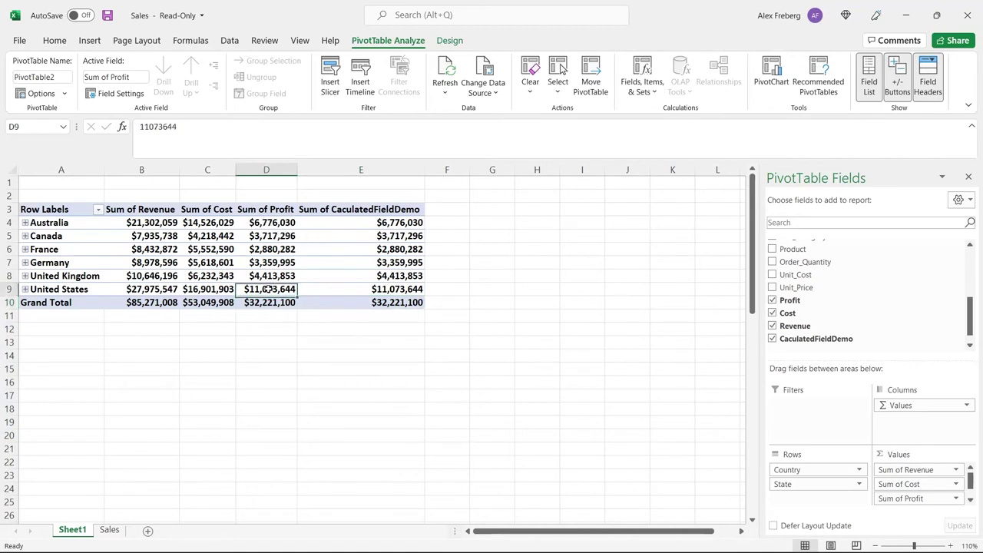
{"action": "left_click", "coordinate": [321, 289]}
{"action": "left_click", "coordinate": [275, 275]}
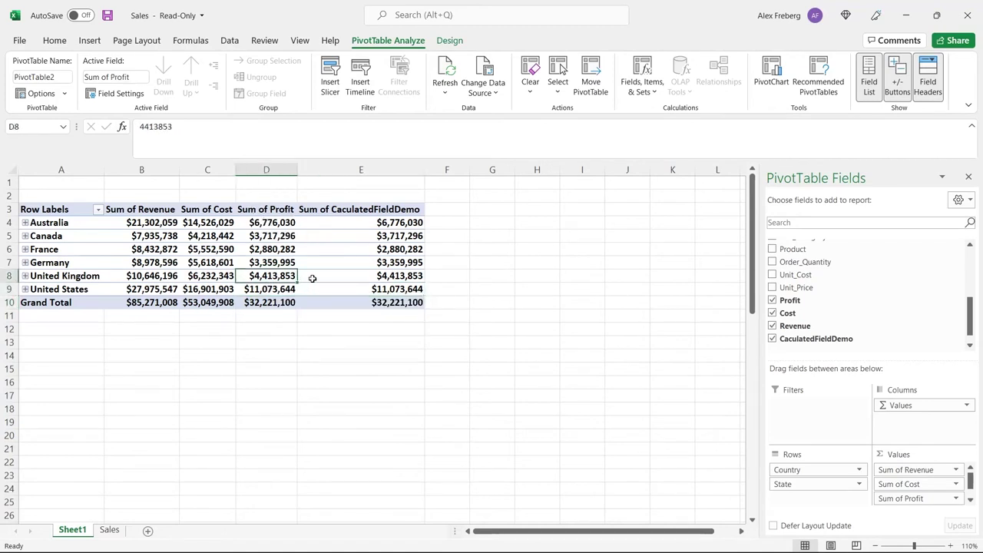
{"action": "left_click", "coordinate": [314, 278]}
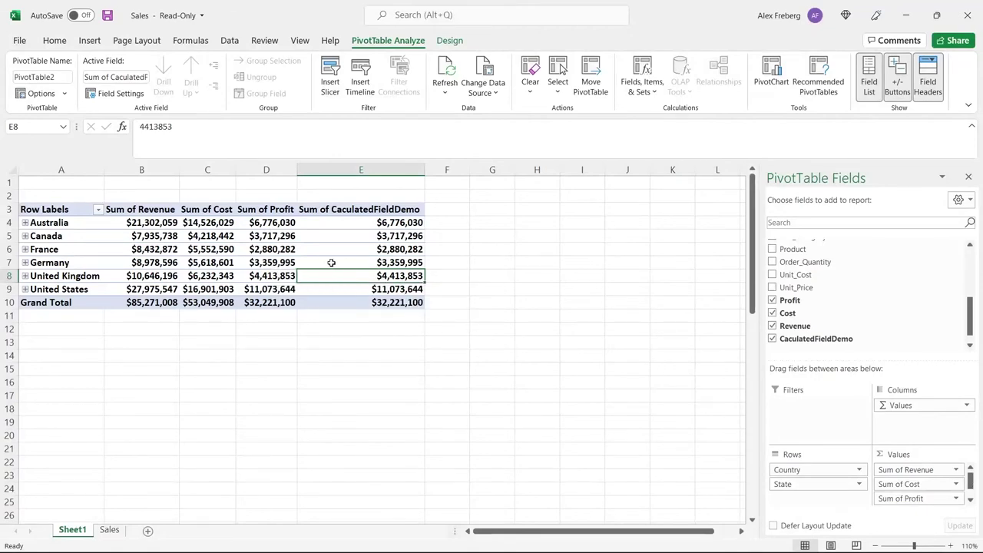
{"action": "mouse_move", "coordinate": [357, 263]}
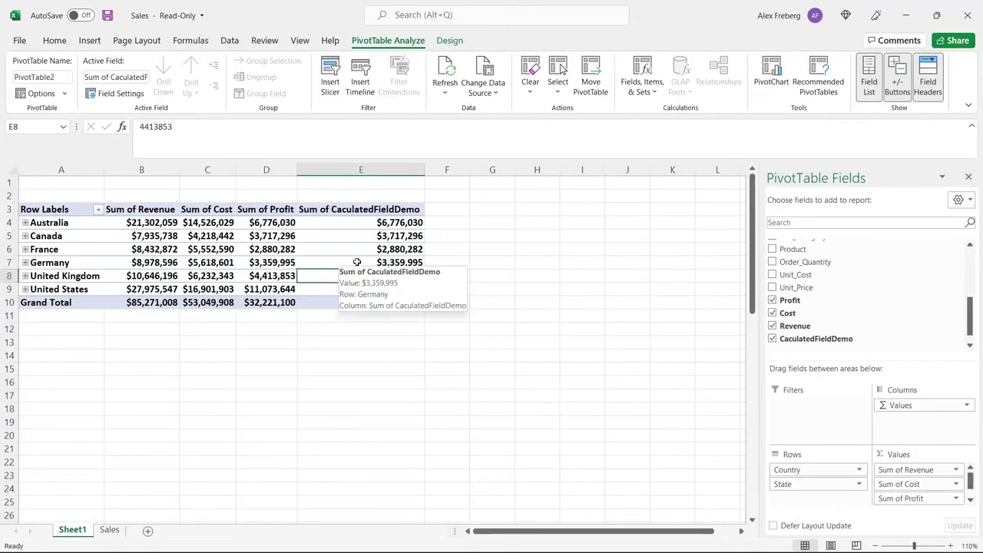
{"action": "left_click", "coordinate": [366, 169]}
{"action": "mouse_move", "coordinate": [356, 235]}
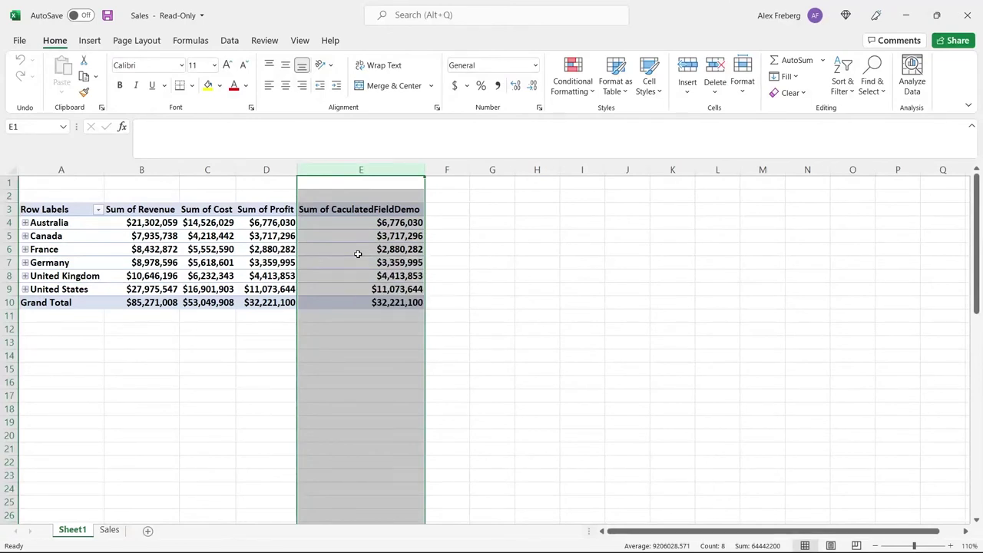
{"action": "right_click", "coordinate": [358, 255]}
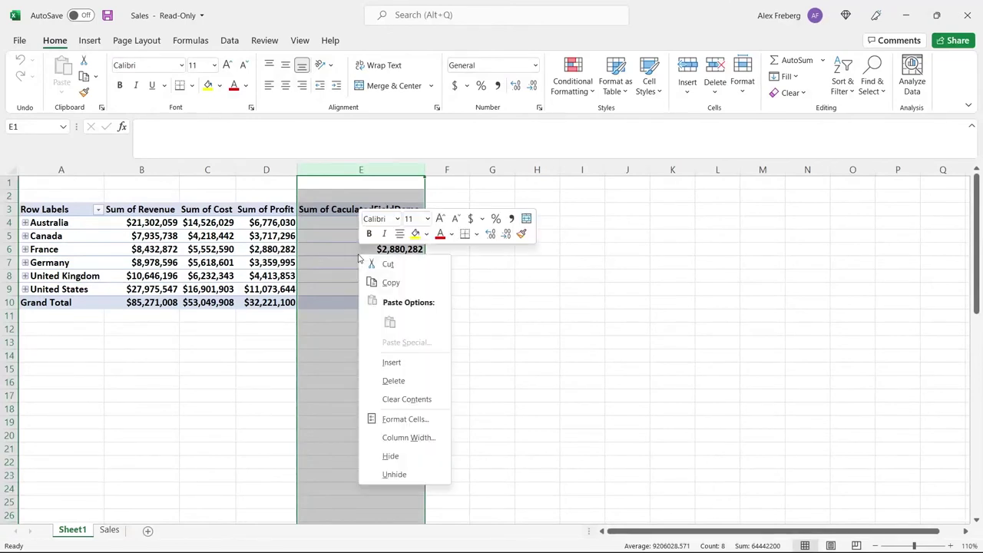
{"action": "left_click", "coordinate": [412, 265]}
{"action": "left_click", "coordinate": [441, 261]}
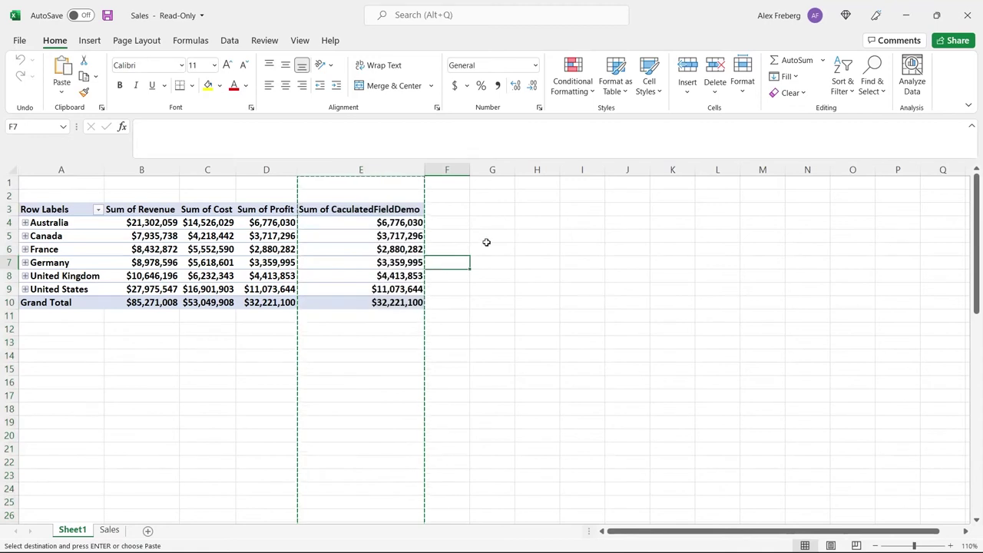
{"action": "left_click", "coordinate": [540, 169]}
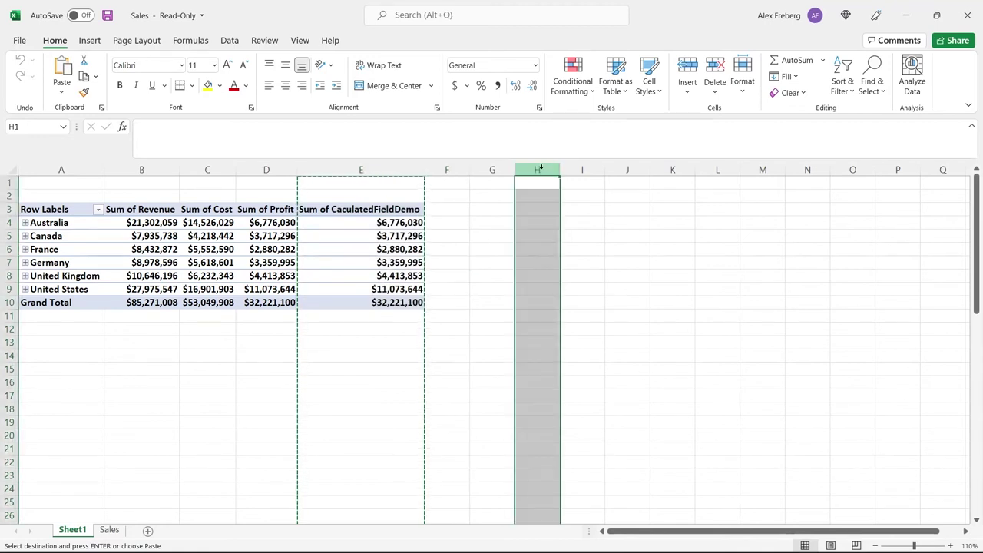
{"action": "double_click", "coordinate": [475, 212]}
{"action": "left_click", "coordinate": [373, 261]}
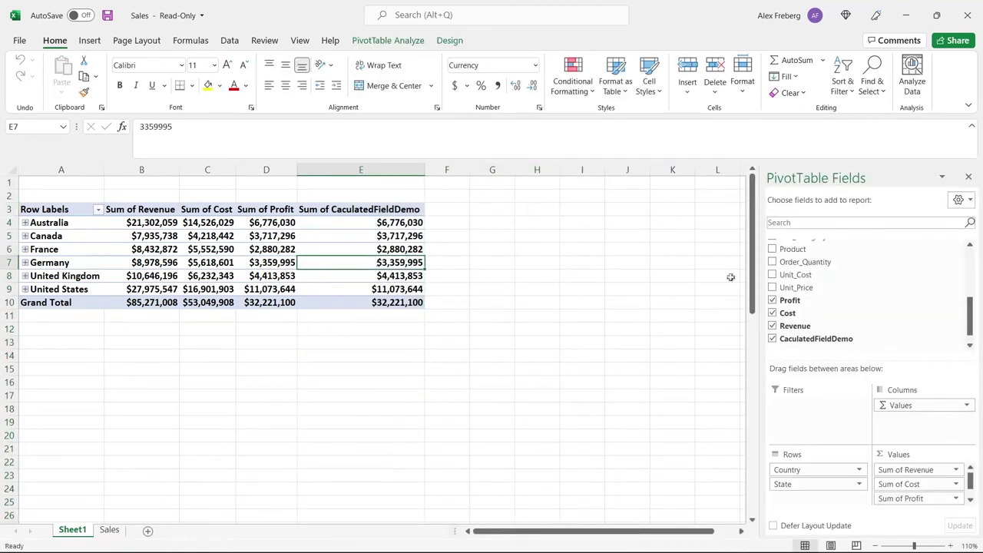
{"action": "scroll", "coordinate": [891, 301], "scroll_direction": "down", "scroll_amount": 1}
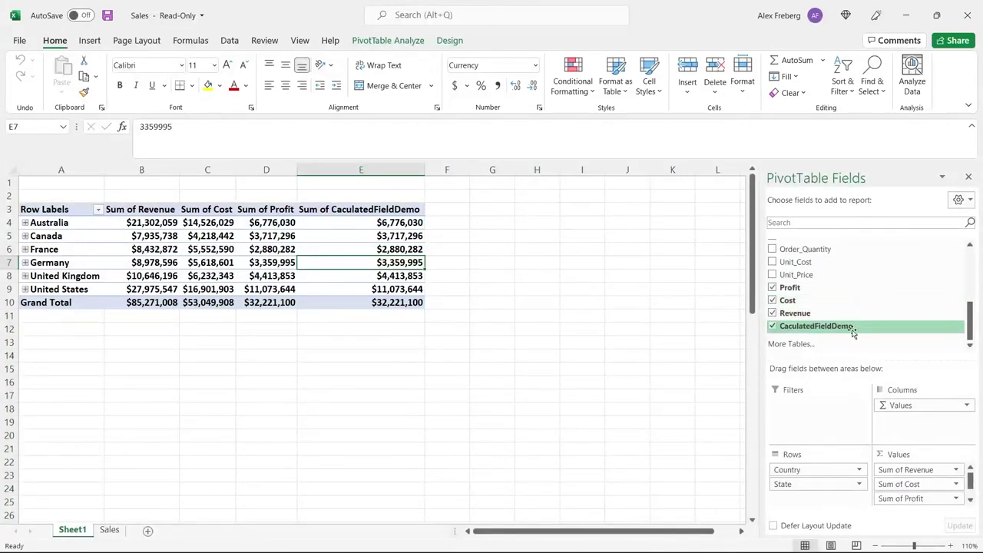
Step: Take CaculatedFieldDemo out of the PivotTable and add it back to the values
{"action": "left_click", "coordinate": [772, 326]}
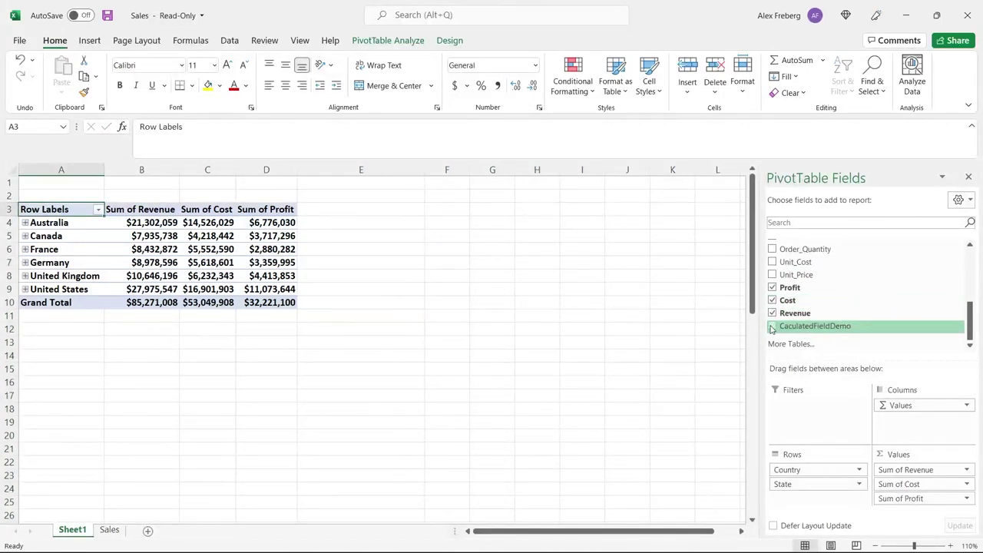
{"action": "left_click_drag", "start_coordinate": [832, 325], "coordinate": [907, 514]}
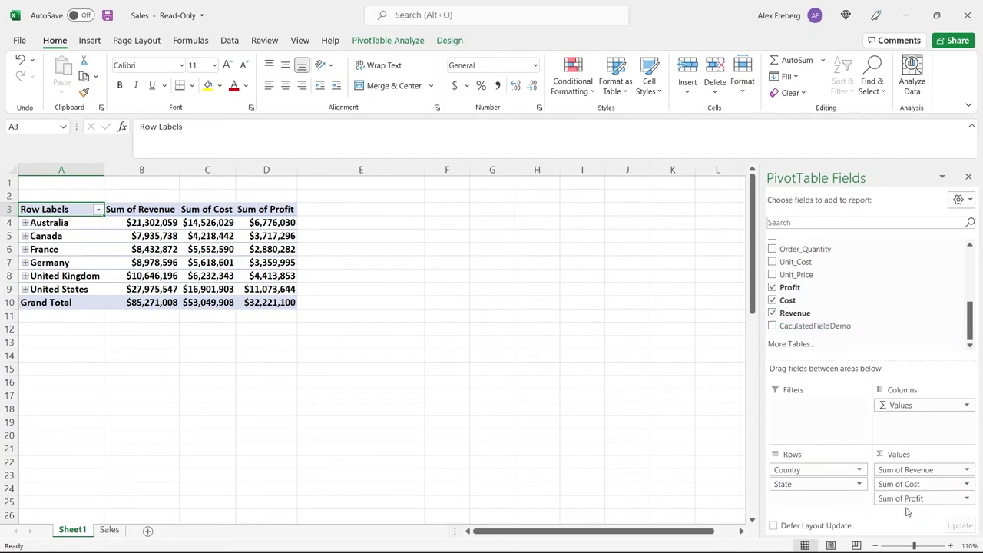
{"action": "left_click_drag", "start_coordinate": [841, 330], "coordinate": [924, 513]}
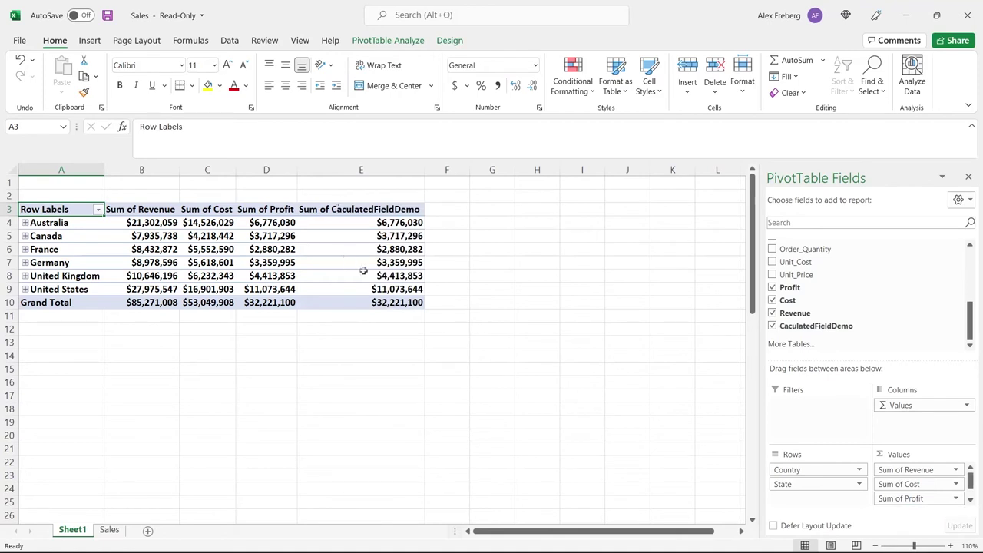
{"action": "mouse_move", "coordinate": [383, 290]}
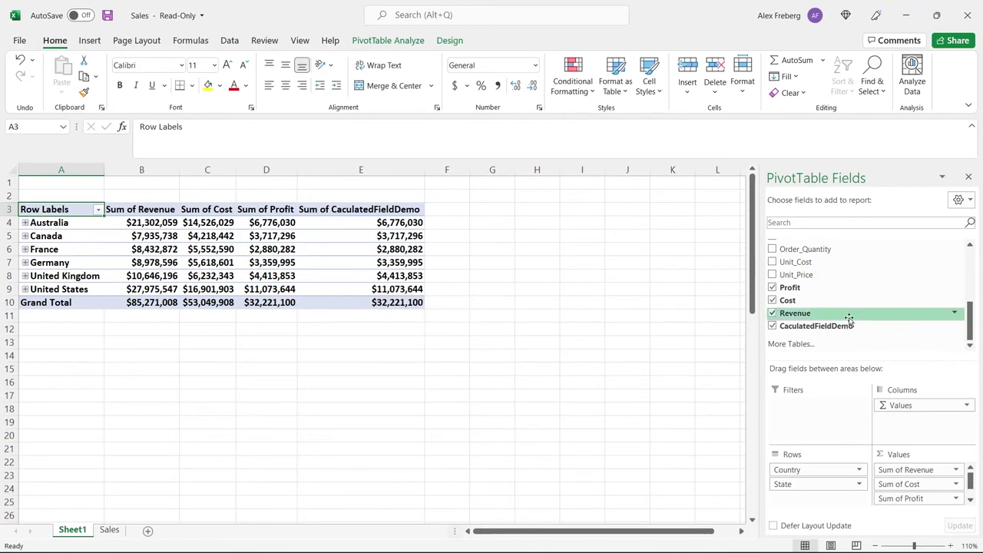
Step: Remove CaculatedFieldDemo from the PivotTable, keeping the Revenue, Cost and Profit values
{"action": "left_click", "coordinate": [773, 327]}
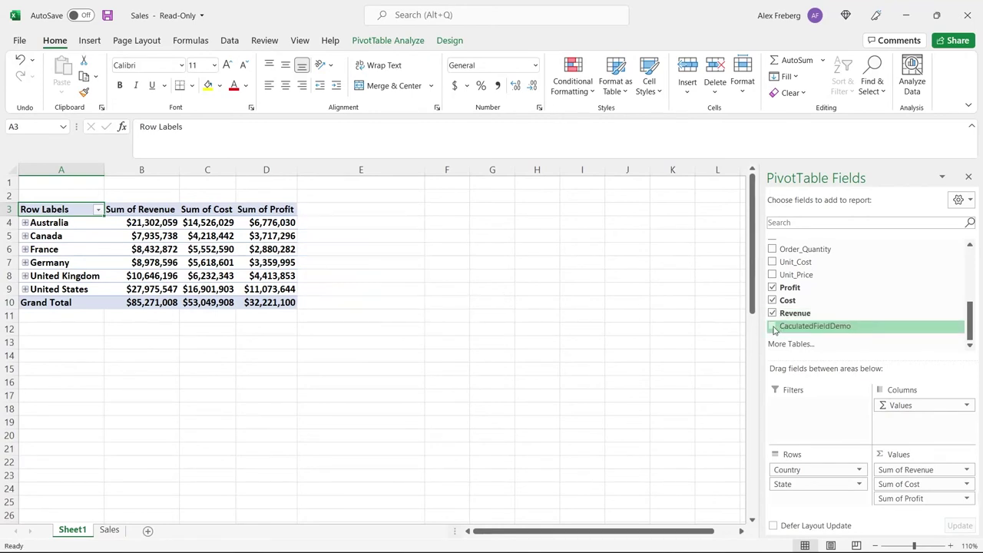
{"action": "left_click", "coordinate": [295, 304]}
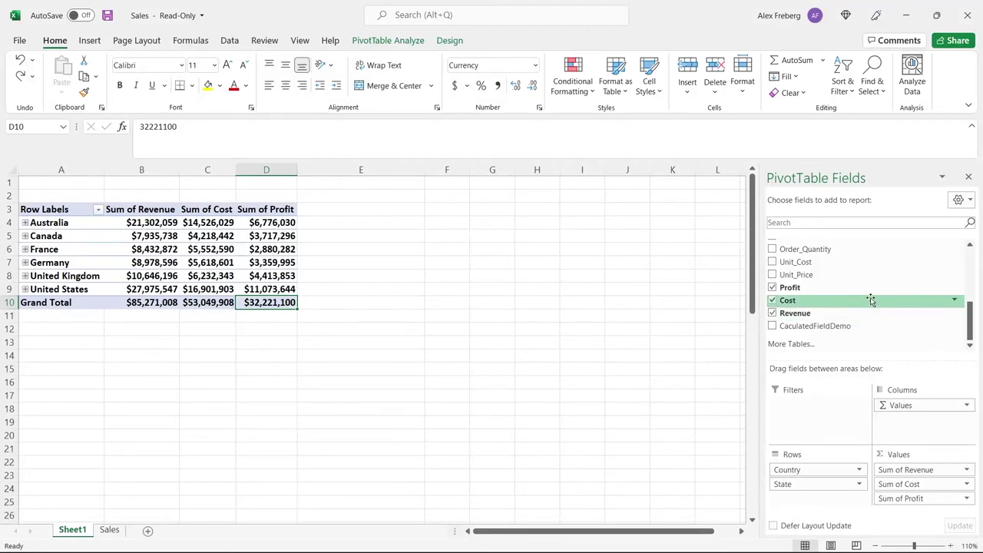
Step: Try using Country as a report filter set to Australia and examine the Australian states
{"action": "scroll", "coordinate": [870, 299], "scroll_direction": "up", "scroll_amount": 2}
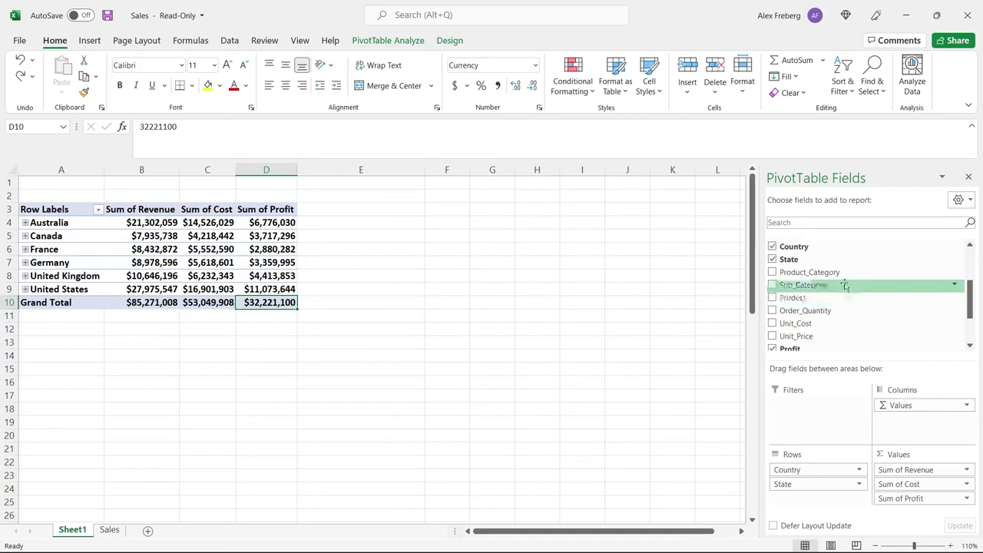
{"action": "left_click_drag", "start_coordinate": [827, 251], "coordinate": [826, 411]}
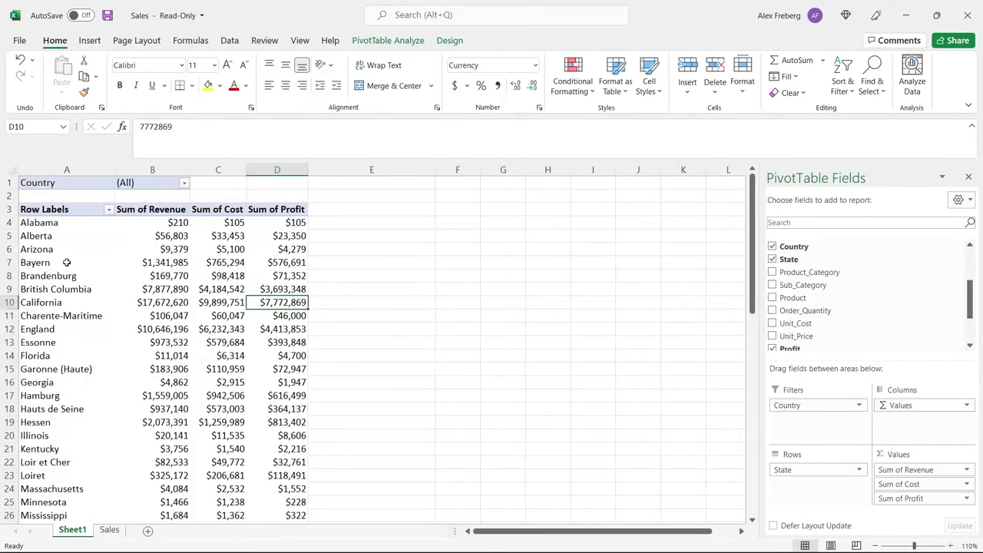
{"action": "left_click", "coordinate": [184, 183]}
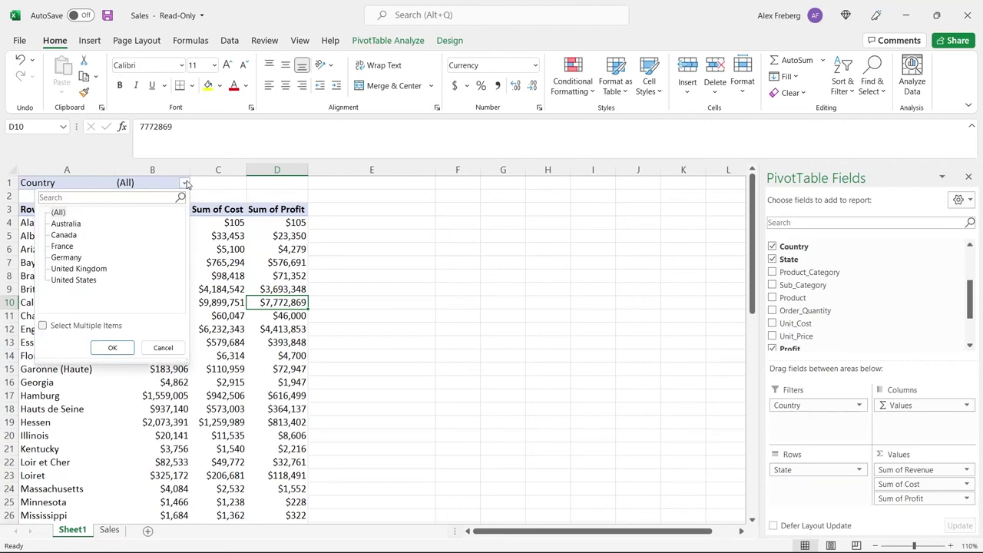
{"action": "left_click", "coordinate": [65, 224]}
{"action": "left_click", "coordinate": [112, 347]}
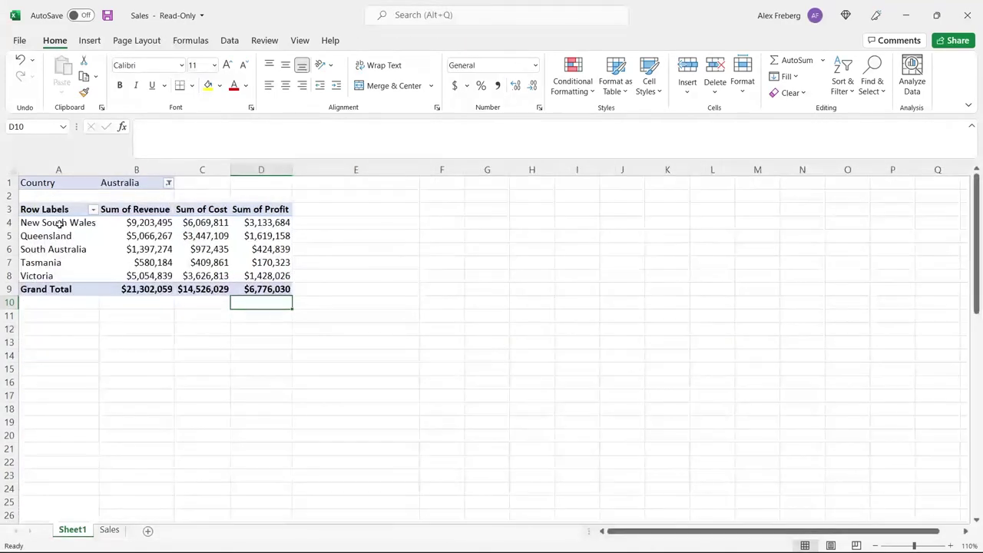
{"action": "left_click_drag", "start_coordinate": [60, 223], "coordinate": [70, 268]}
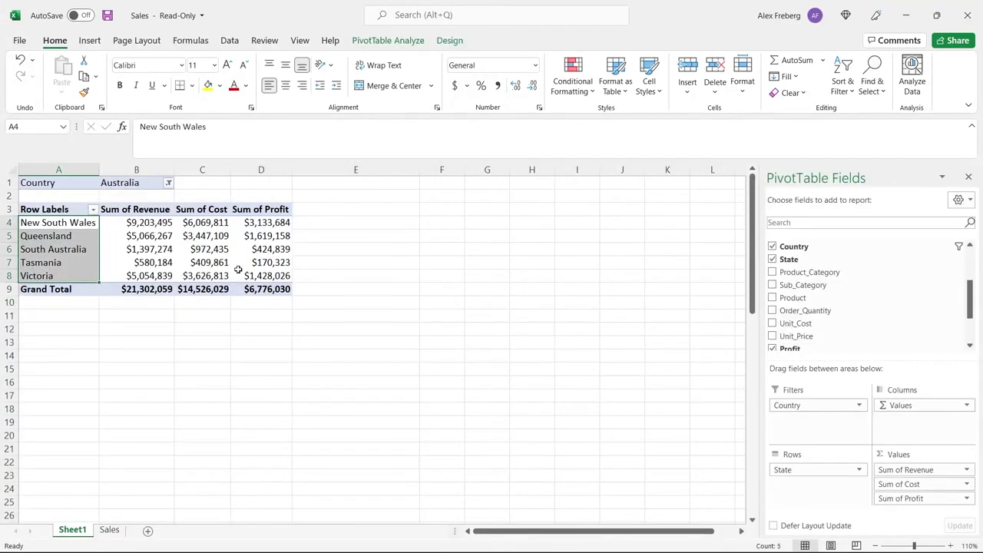
Step: Undo the Australia filter and the move of Country out of the rows
{"action": "key", "text": "ctrl+z"}
{"action": "key", "text": "ctrl+z"}
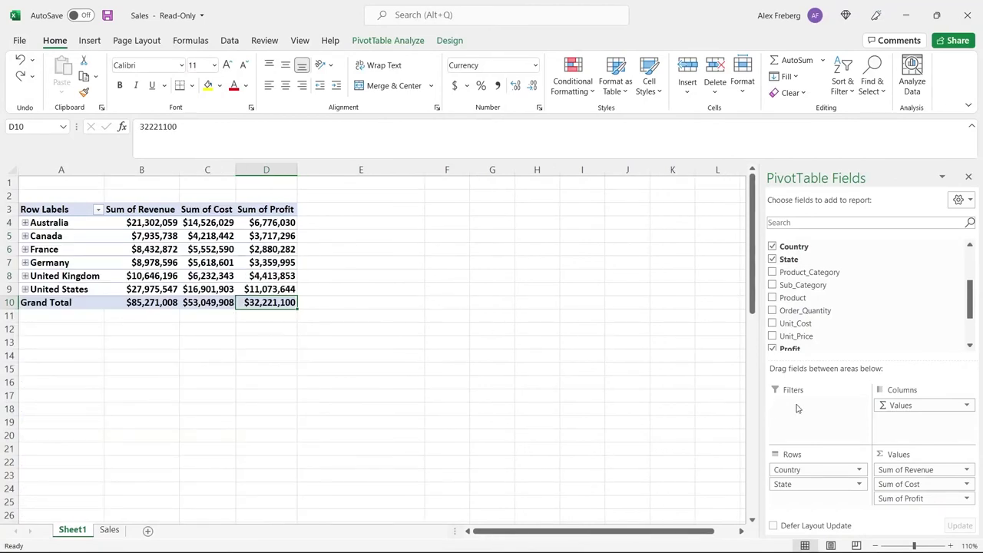
Step: Add Customer_Gender as a report filter on the PivotTable and filter it to F
{"action": "scroll", "coordinate": [849, 320], "scroll_direction": "up", "scroll_amount": 1}
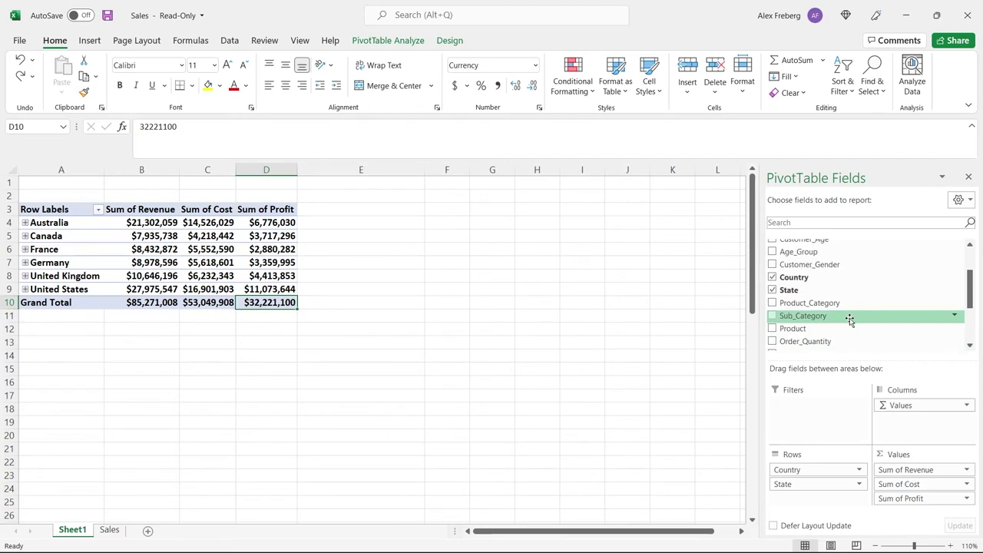
{"action": "scroll", "coordinate": [837, 291], "scroll_direction": "up", "scroll_amount": 1}
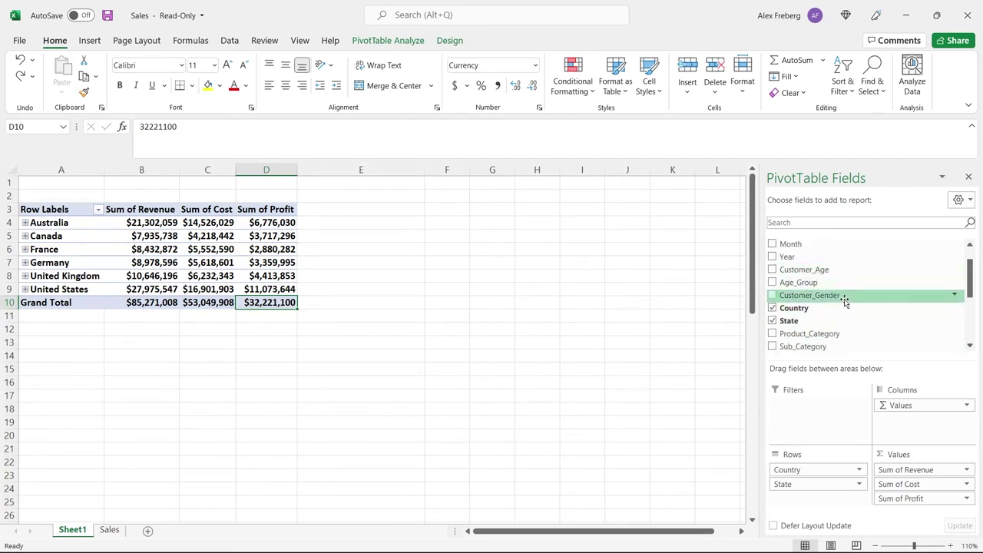
{"action": "left_click_drag", "start_coordinate": [845, 301], "coordinate": [816, 407]}
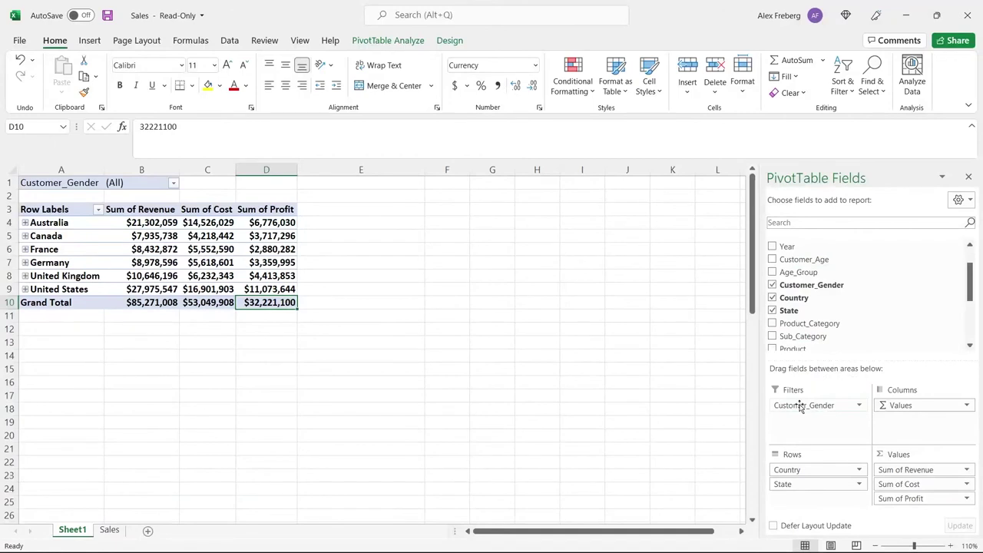
{"action": "left_click", "coordinate": [173, 185]}
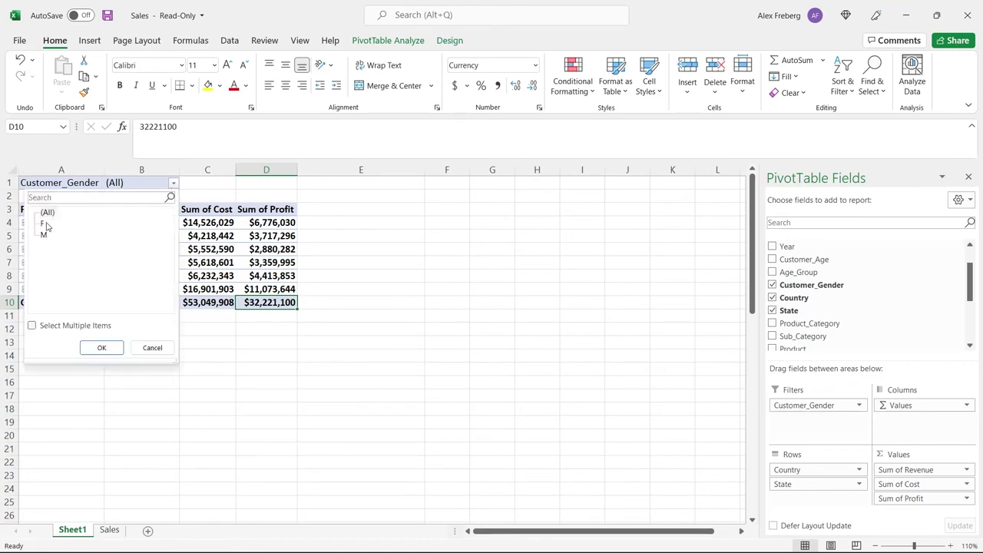
{"action": "left_click", "coordinate": [99, 347]}
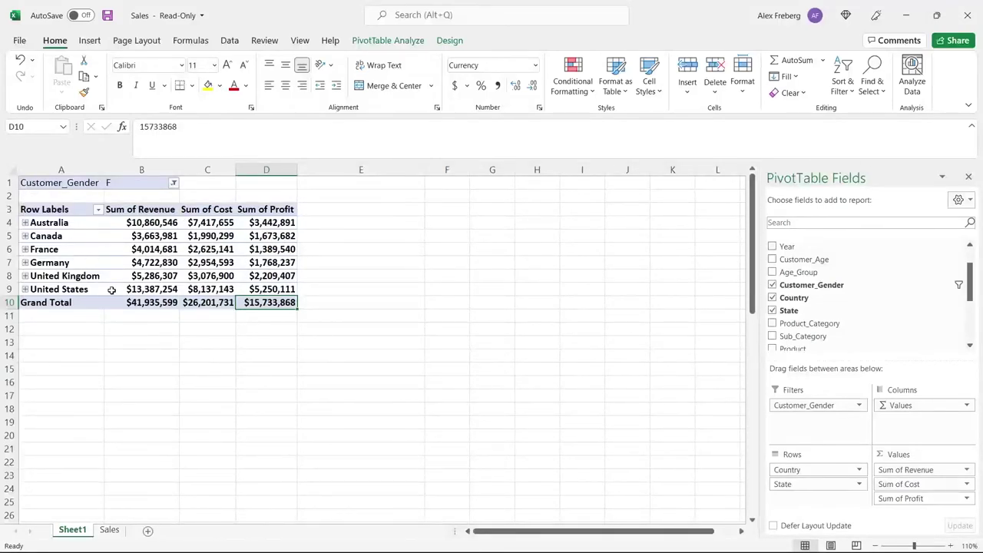
Step: Switch the Customer_Gender filter to M and back to F to compare revenue, cost and profit
{"action": "left_click", "coordinate": [174, 184]}
{"action": "left_click", "coordinate": [43, 235]}
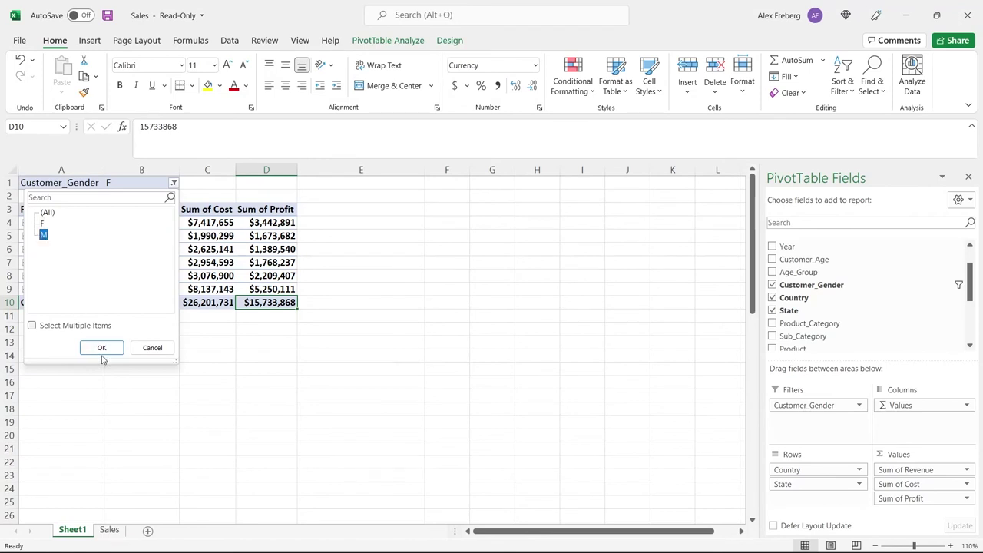
{"action": "left_click", "coordinate": [102, 347]}
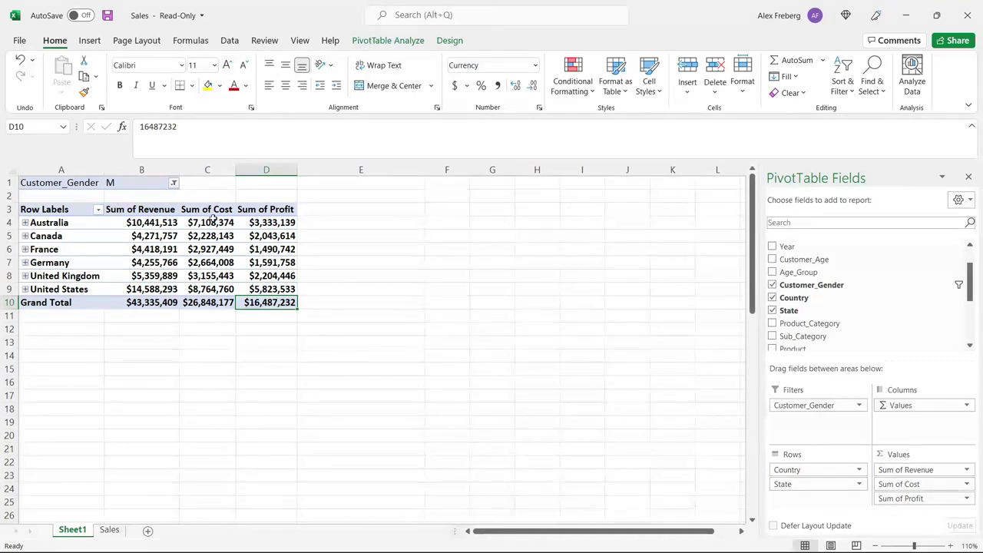
{"action": "left_click", "coordinate": [173, 183]}
{"action": "left_click", "coordinate": [44, 225]}
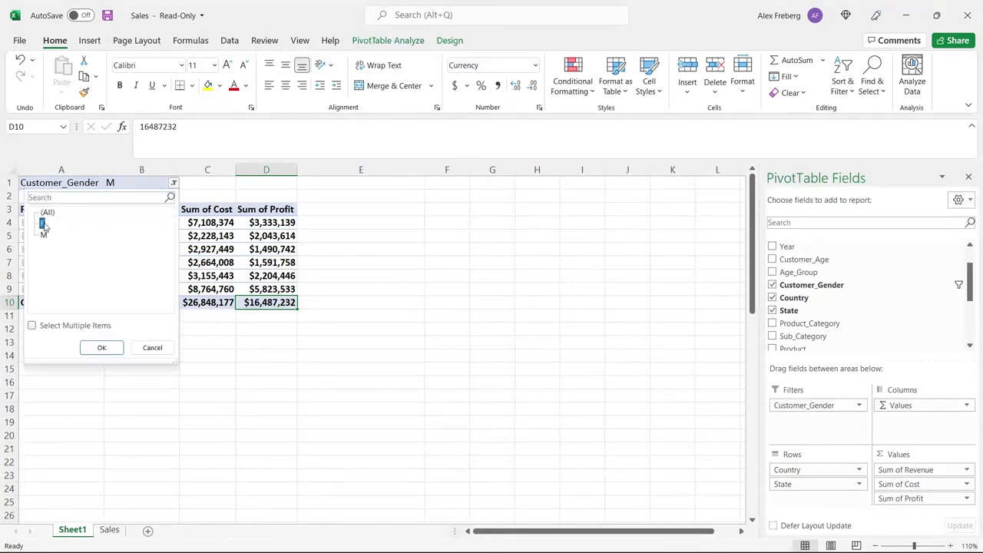
{"action": "left_click", "coordinate": [100, 348]}
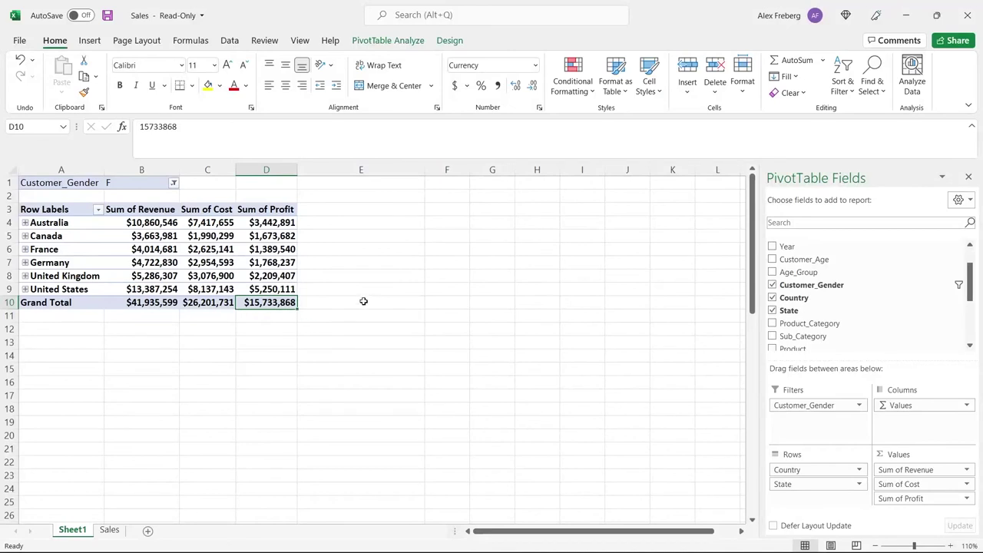
Step: Insert a second PivotTable at cell G3 of Sheet1, using Sales!$A$1:$R$113037 as its source range
{"action": "left_click", "coordinate": [492, 209]}
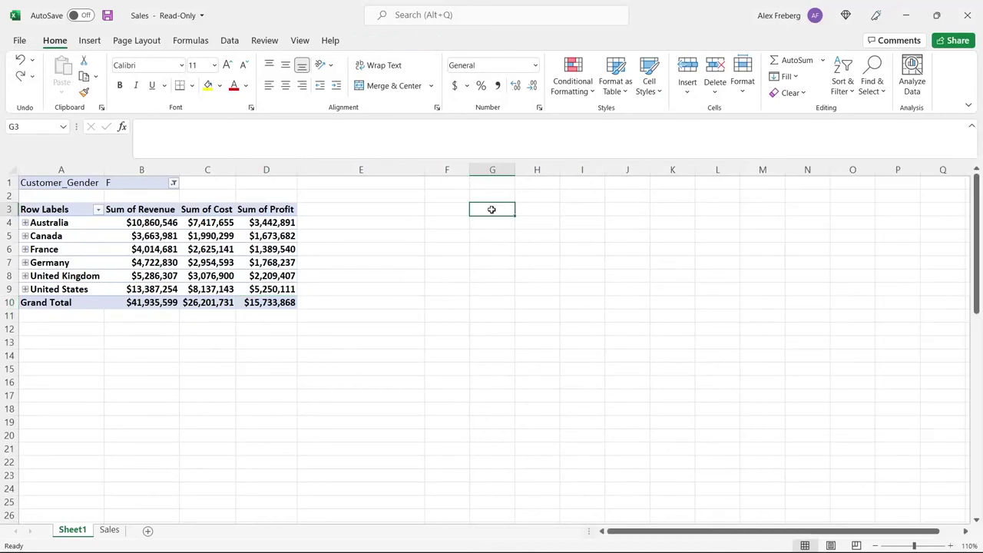
{"action": "left_click", "coordinate": [90, 41]}
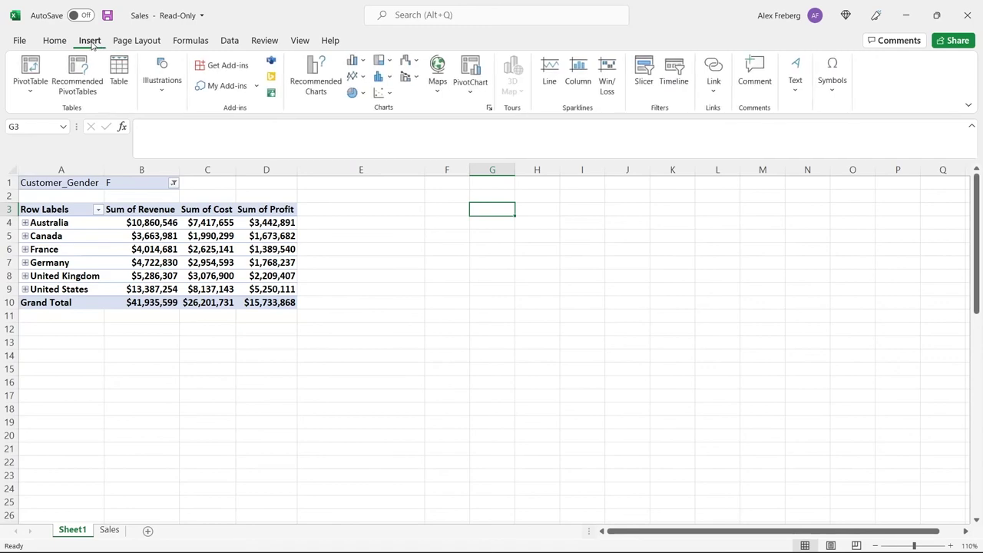
{"action": "left_click", "coordinate": [31, 68]}
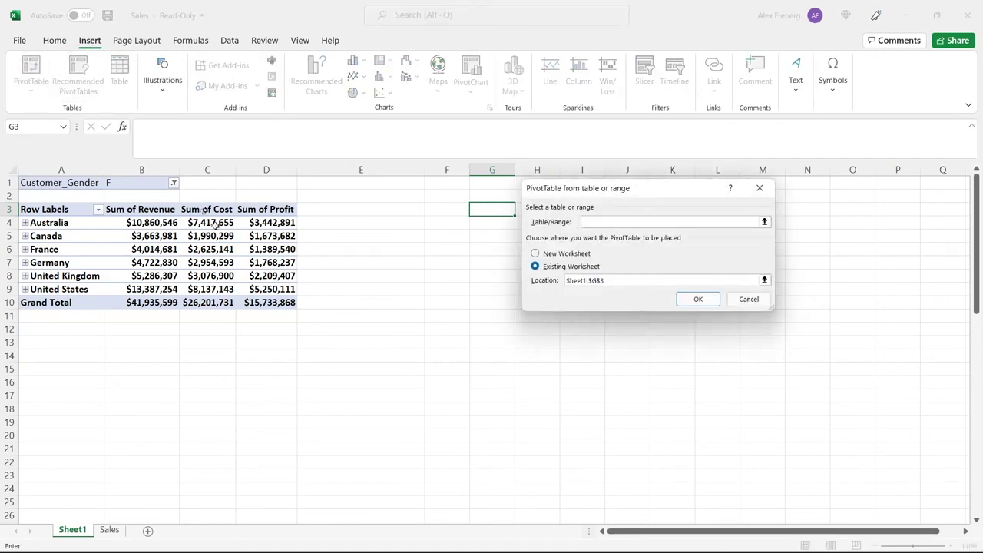
{"action": "left_click", "coordinate": [110, 531]}
{"action": "left_click", "coordinate": [53, 181]}
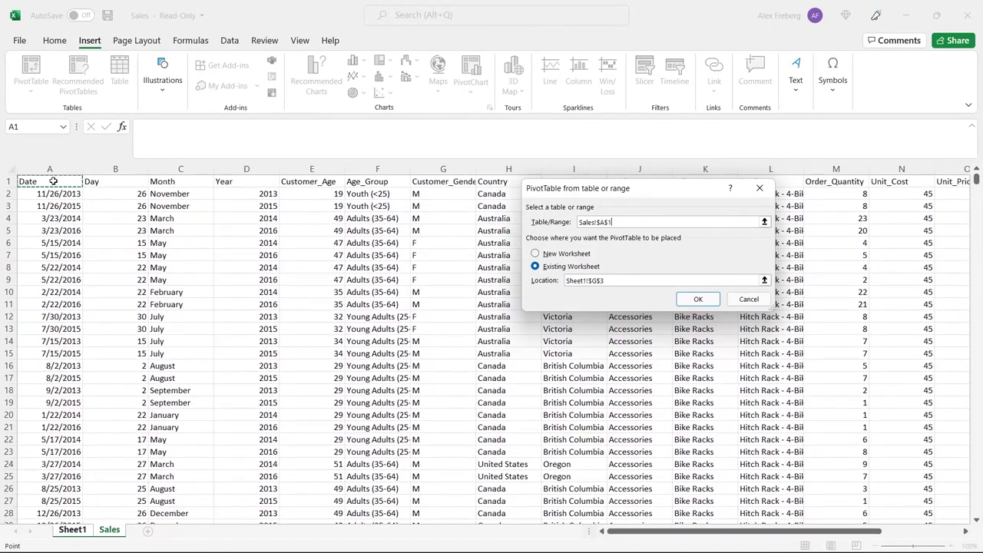
{"action": "key", "text": "ctrl+shift+Right"}
{"action": "key", "text": "ctrl+shift+Down"}
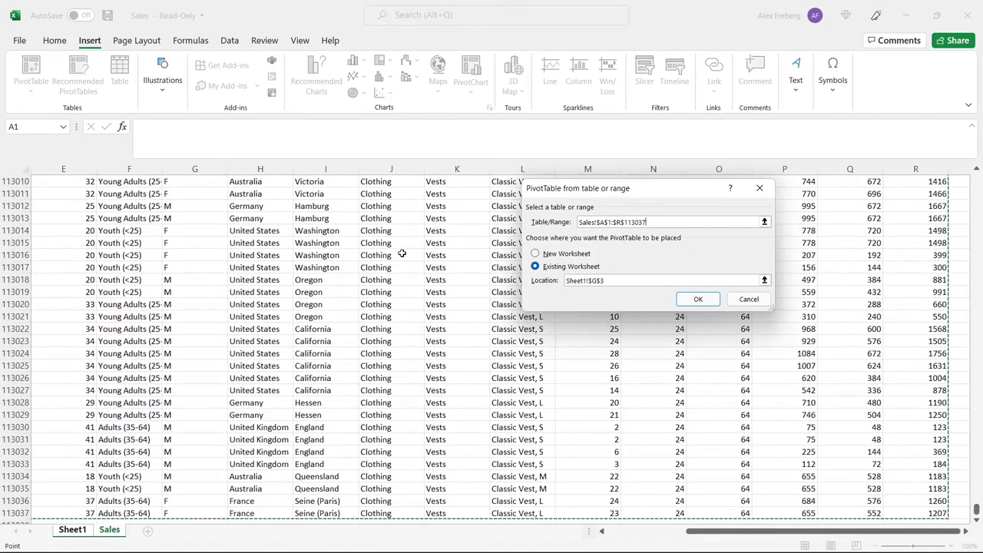
{"action": "left_click", "coordinate": [698, 300]}
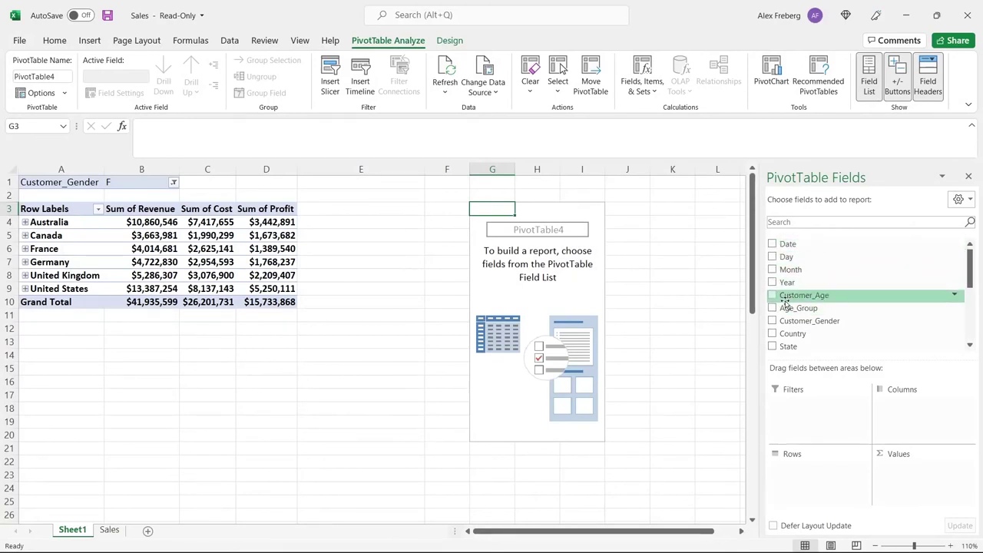
Step: Lay out the new PivotTable with Country as rows, Year as columns and the sum of Revenue as values
{"action": "left_click_drag", "start_coordinate": [802, 321], "coordinate": [808, 472]}
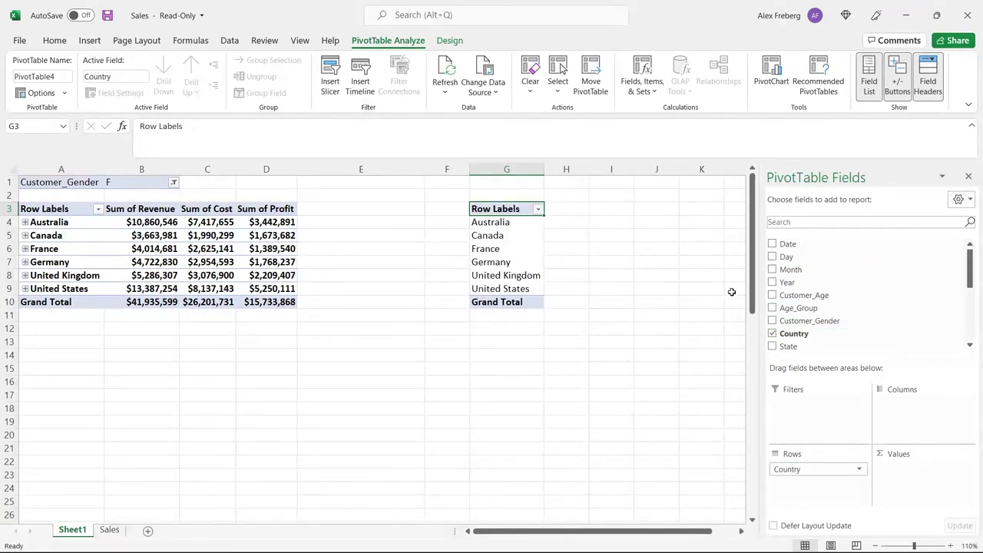
{"action": "scroll", "coordinate": [732, 292], "scroll_direction": "right", "scroll_amount": 3}
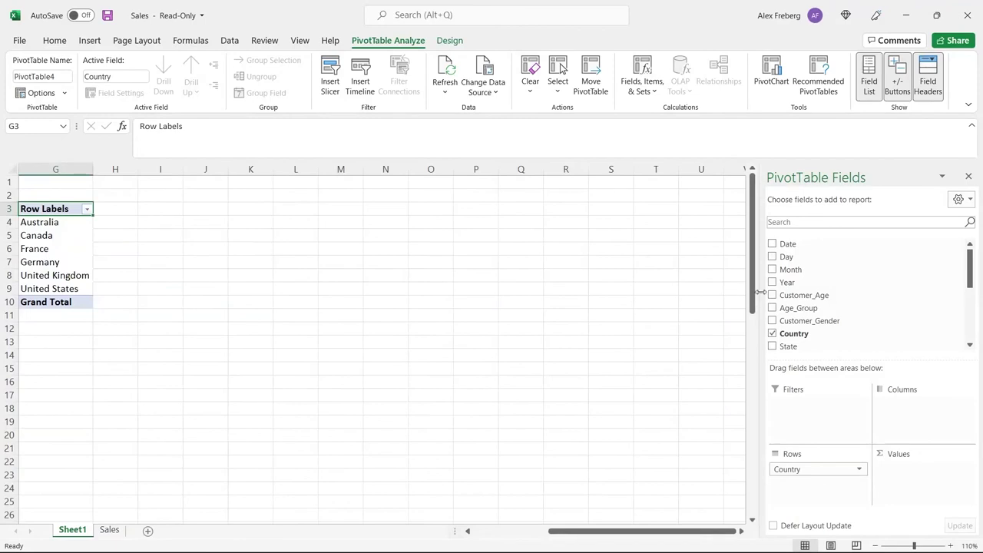
{"action": "left_click", "coordinate": [952, 545]}
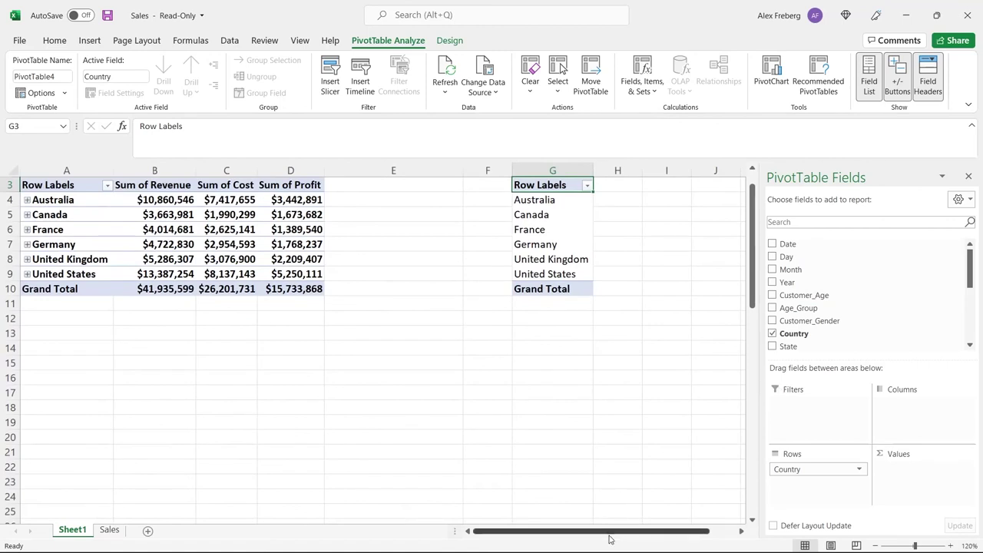
{"action": "left_click_drag", "start_coordinate": [741, 533], "coordinate": [741, 533]}
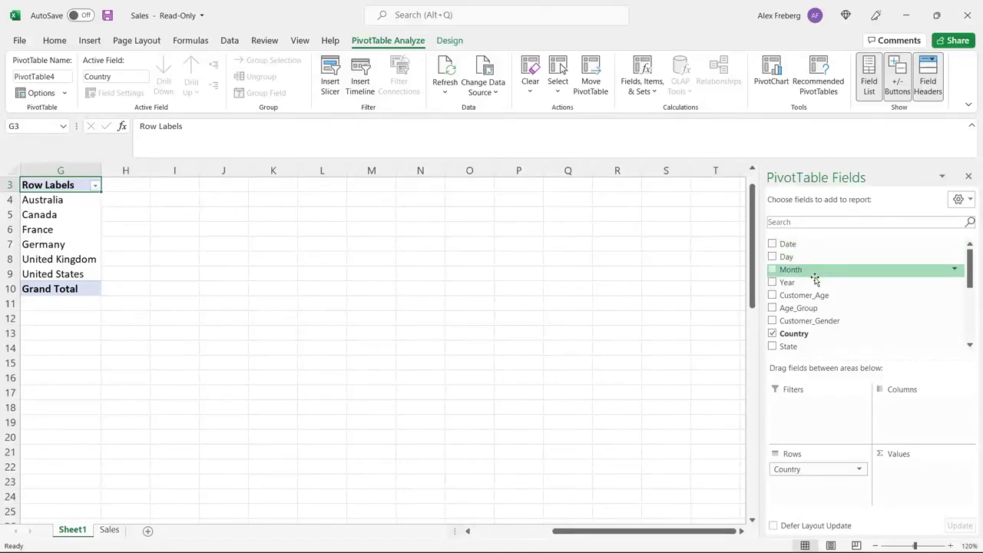
{"action": "left_click_drag", "start_coordinate": [814, 285], "coordinate": [898, 407]}
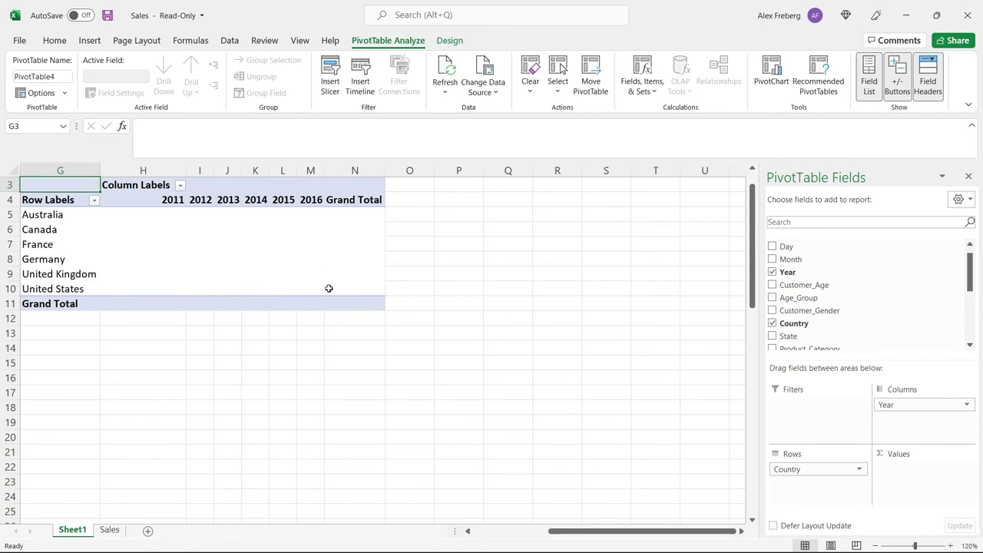
{"action": "scroll", "coordinate": [886, 303], "scroll_direction": "down", "scroll_amount": 5}
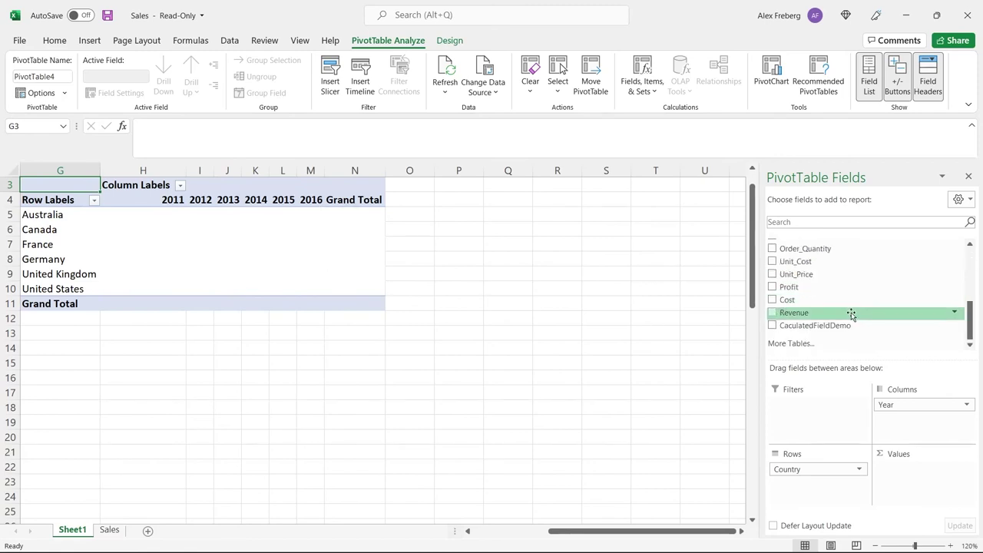
{"action": "left_click_drag", "start_coordinate": [848, 315], "coordinate": [925, 477]}
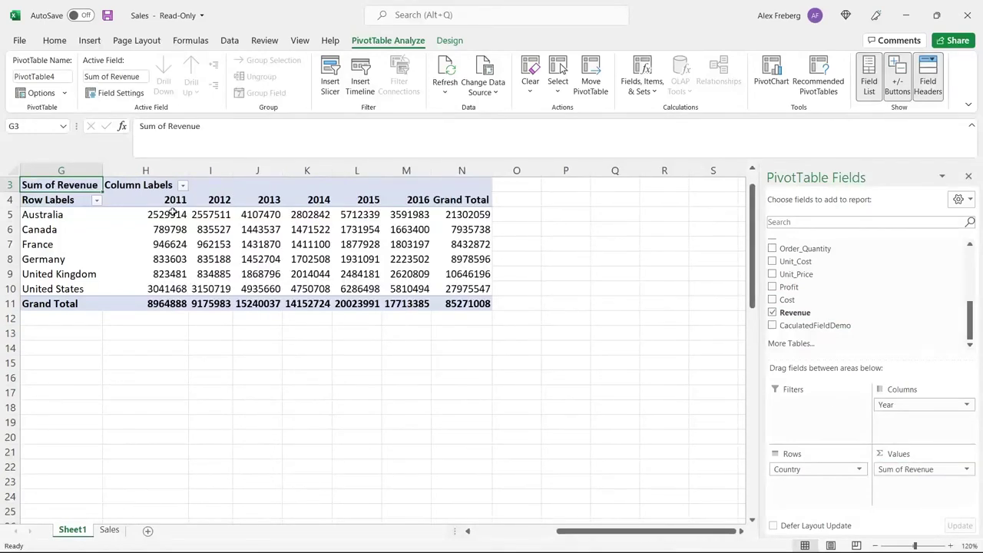
Step: Format all revenue values in the country-by-year PivotTable, including the grand totals, as Currency with no decimal places
{"action": "left_click_drag", "start_coordinate": [173, 214], "coordinate": [465, 303]}
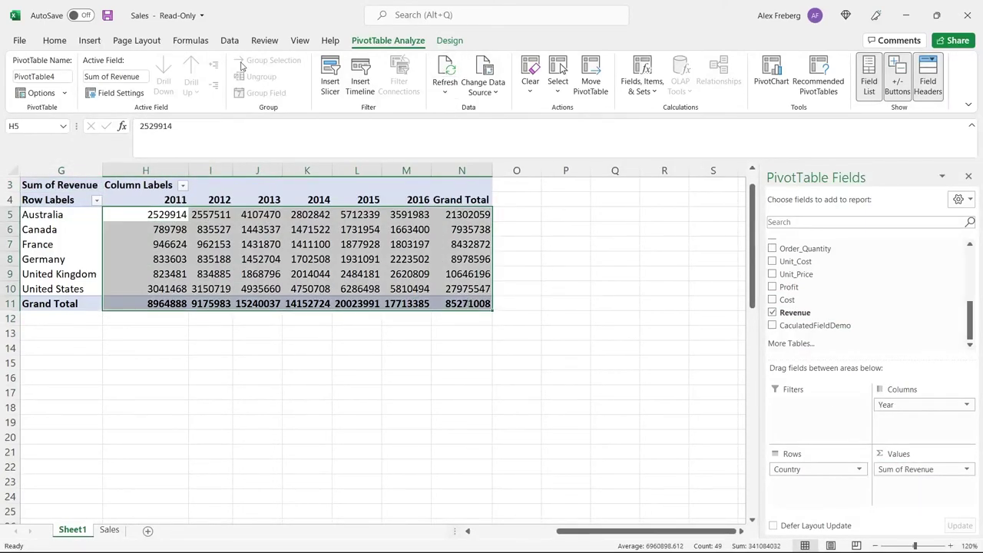
{"action": "left_click", "coordinate": [54, 40]}
{"action": "left_click", "coordinate": [535, 65]}
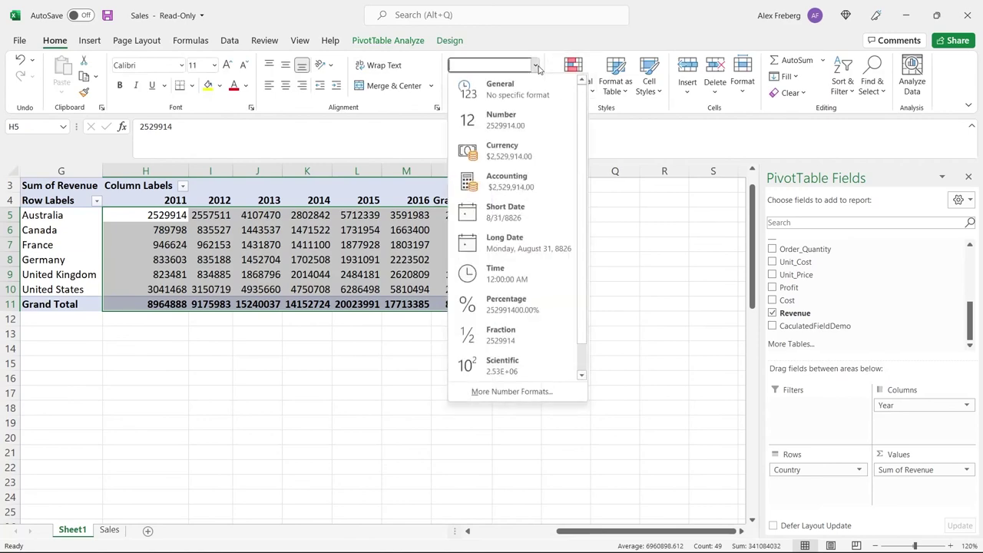
{"action": "left_click", "coordinate": [505, 150]}
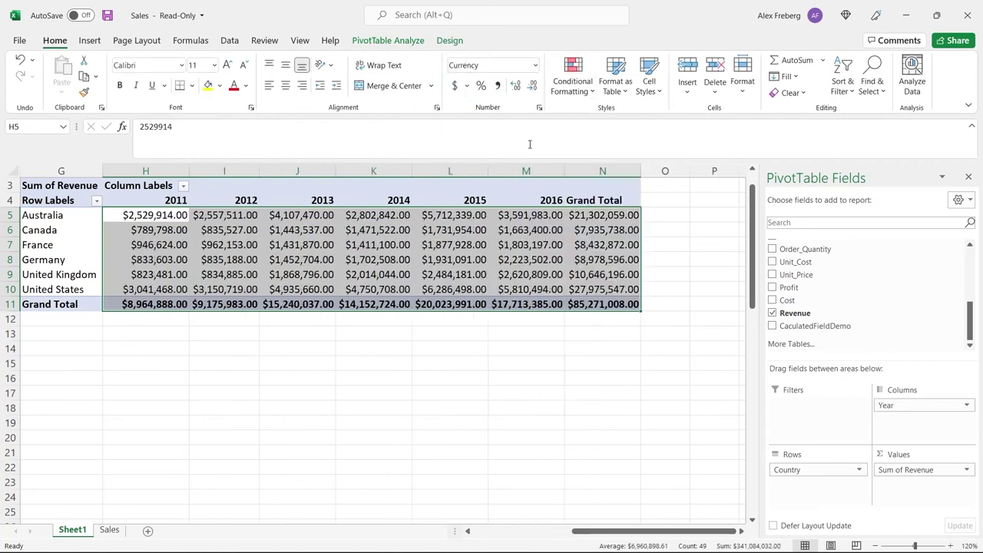
{"action": "left_click", "coordinate": [532, 91]}
{"action": "left_click", "coordinate": [532, 90]}
{"action": "left_click", "coordinate": [481, 364]}
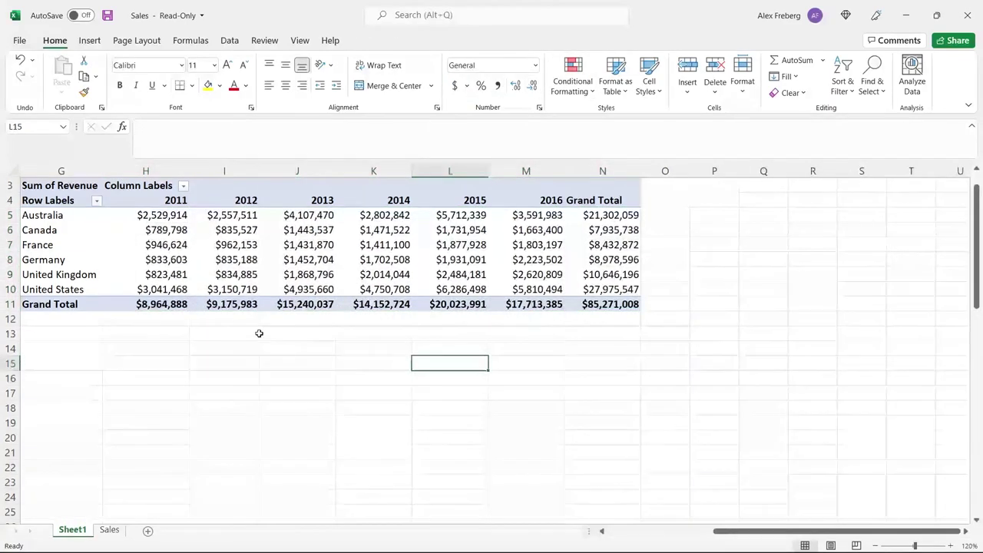
Step: Examine the overall grand total and Australia's revenue across the years 2011 to 2015 in the new PivotTable
{"action": "left_click", "coordinate": [602, 303]}
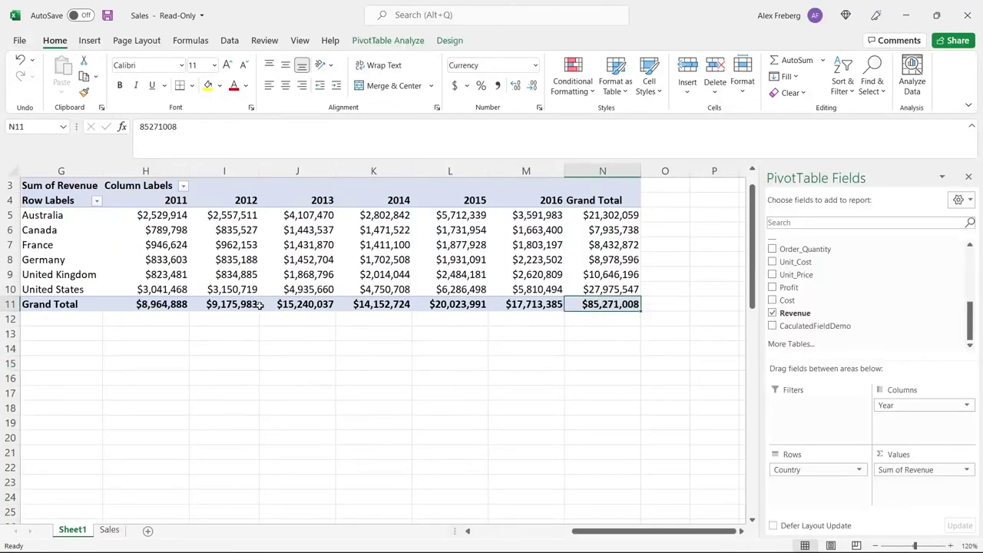
{"action": "left_click", "coordinate": [88, 210]}
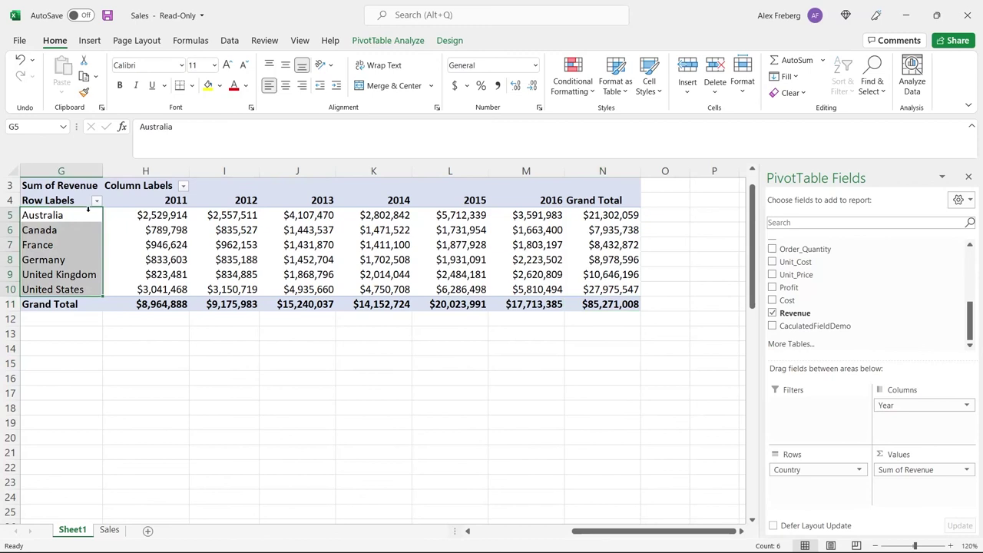
{"action": "left_click", "coordinate": [162, 213]}
{"action": "left_click", "coordinate": [256, 215]}
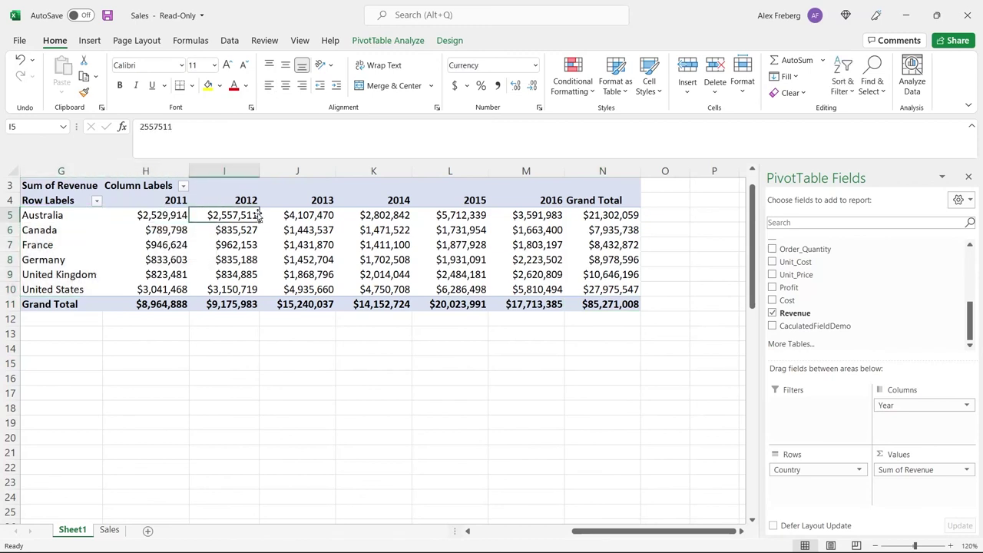
{"action": "left_click", "coordinate": [302, 215]}
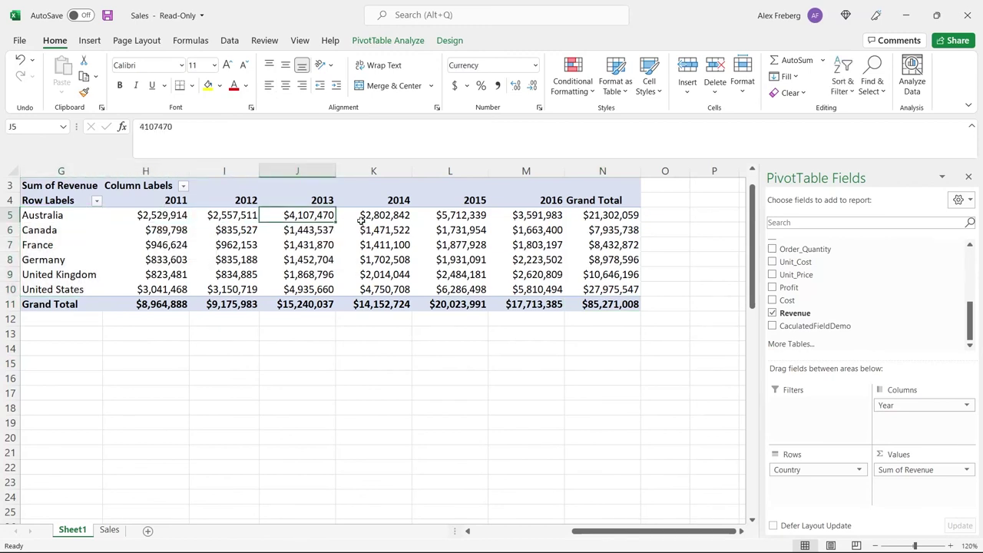
{"action": "left_click", "coordinate": [454, 215]}
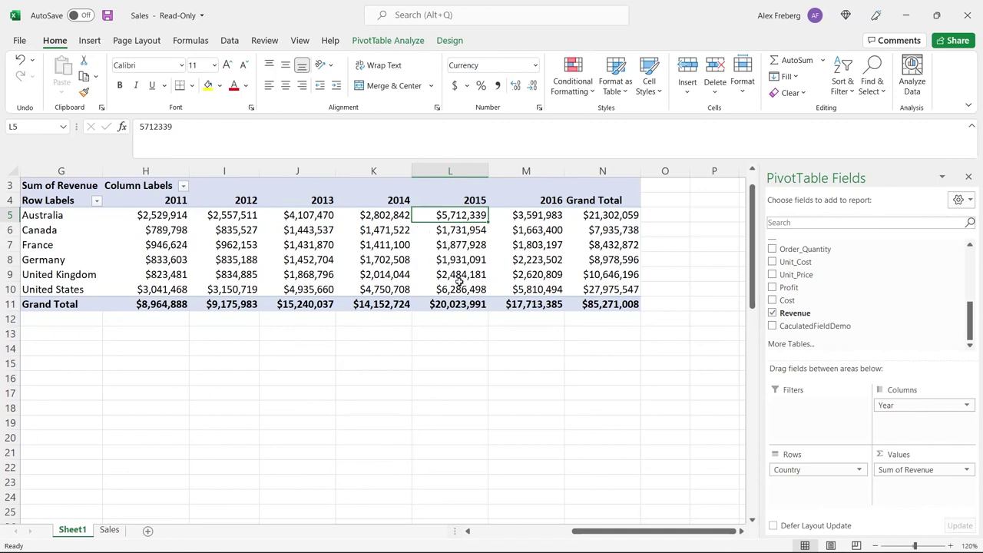
{"action": "mouse_move", "coordinate": [458, 282]}
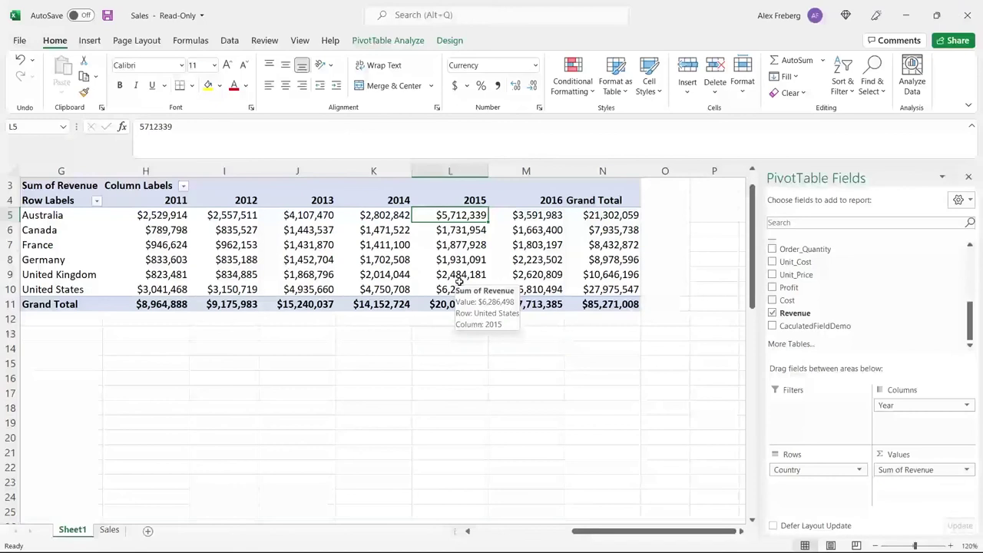